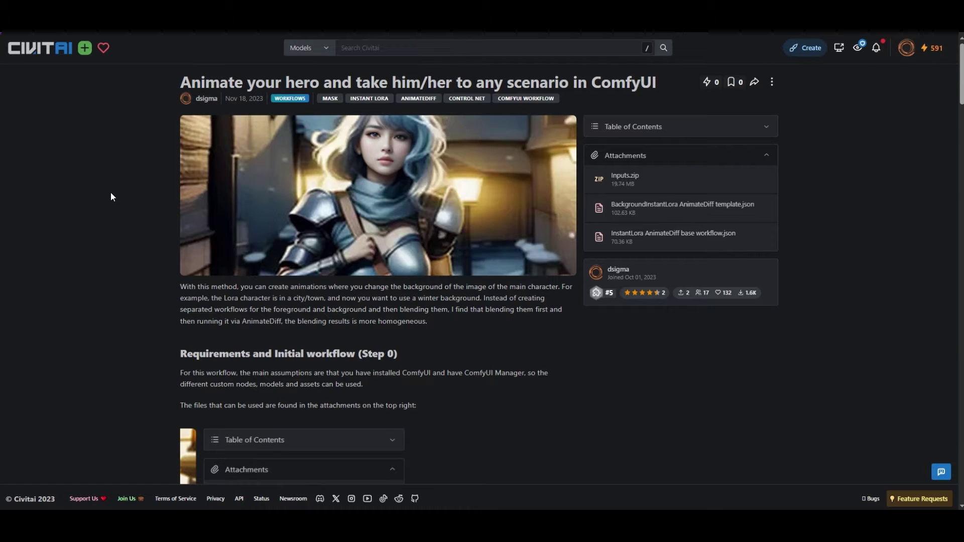
Step: Scroll the Civitai article to its Attachments and download Inputs.zip and the workflow JSONs
{"action": "scroll", "coordinate": [111, 197], "scroll_direction": "down", "scroll_amount": 20}
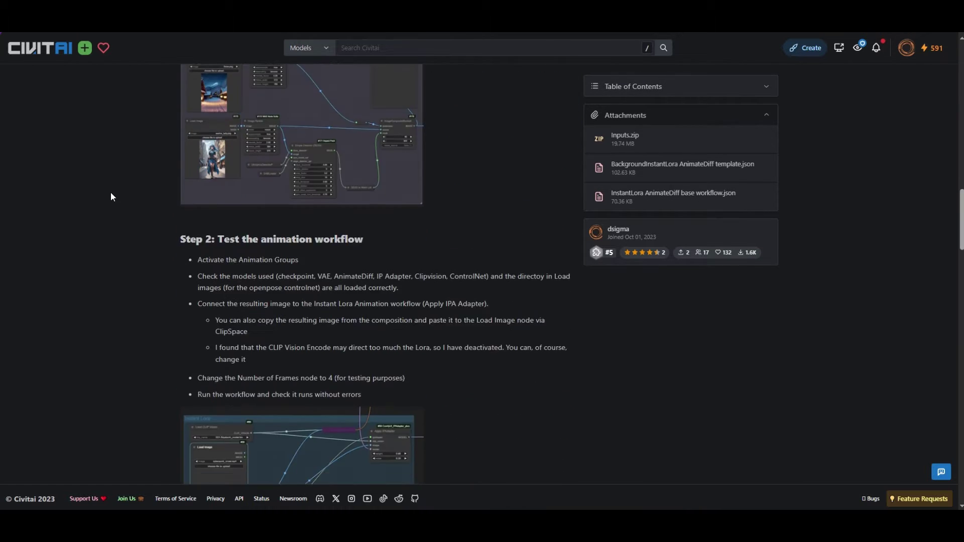
{"action": "scroll", "coordinate": [112, 196], "scroll_direction": "down", "scroll_amount": 20}
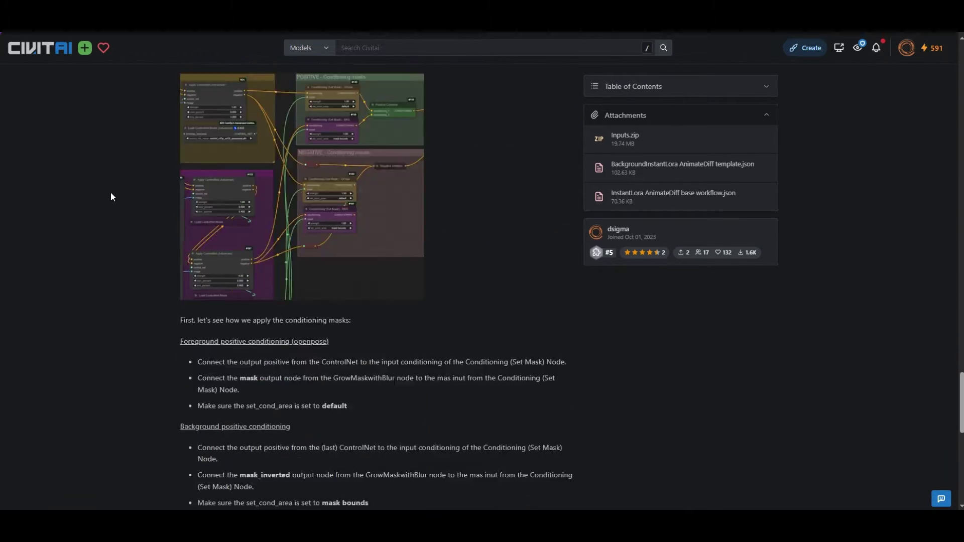
{"action": "scroll", "coordinate": [111, 191], "scroll_direction": "down", "scroll_amount": 15}
{"action": "scroll", "coordinate": [111, 192], "scroll_direction": "up", "scroll_amount": 15}
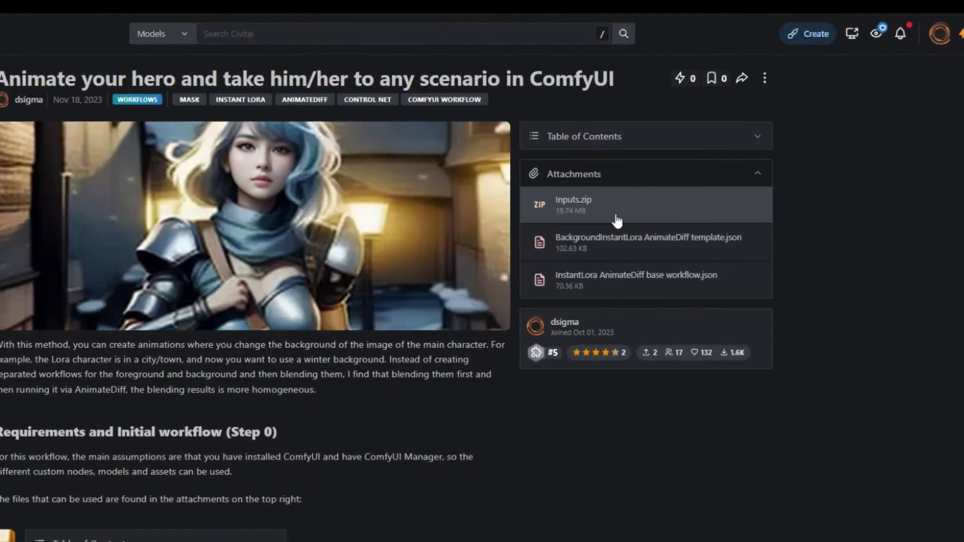
{"action": "left_click", "coordinate": [617, 221]}
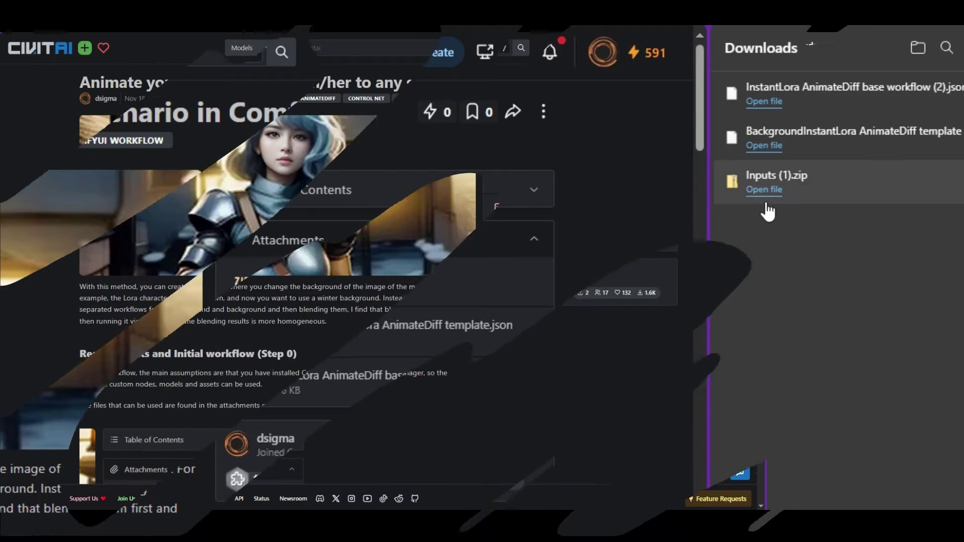
Step: Extract Inputs (1).zip into Downloads and drag its images into ComfyUI/input
{"action": "left_click", "coordinate": [764, 190]}
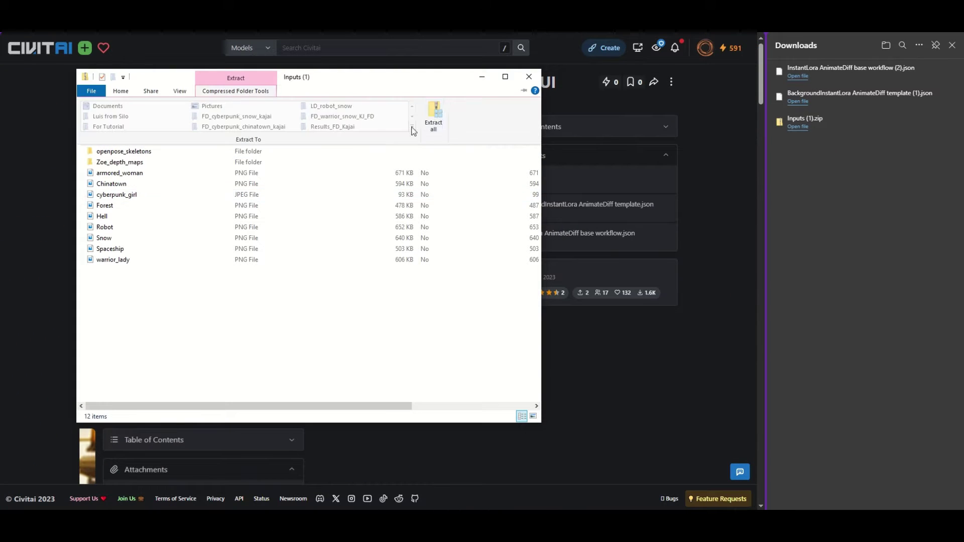
{"action": "left_click", "coordinate": [430, 120]}
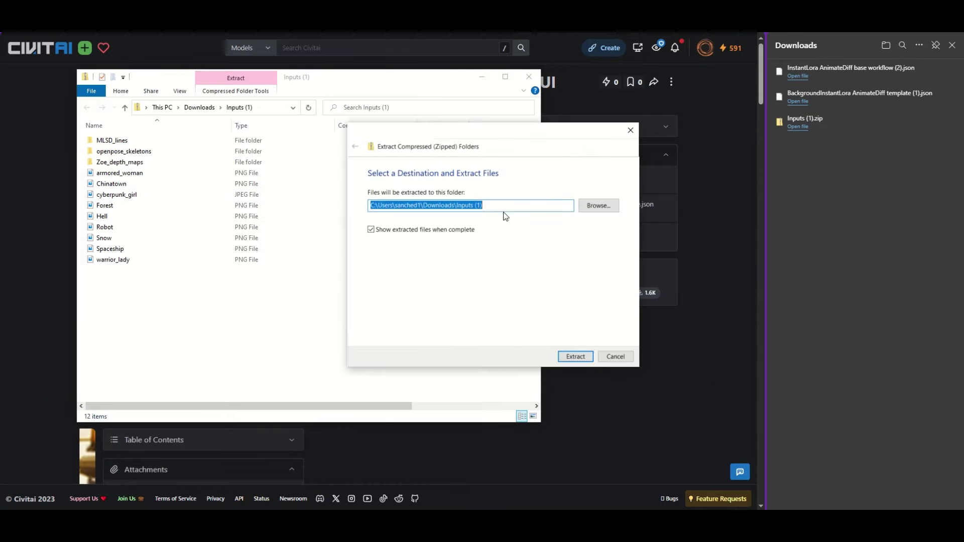
{"action": "left_click", "coordinate": [576, 357]}
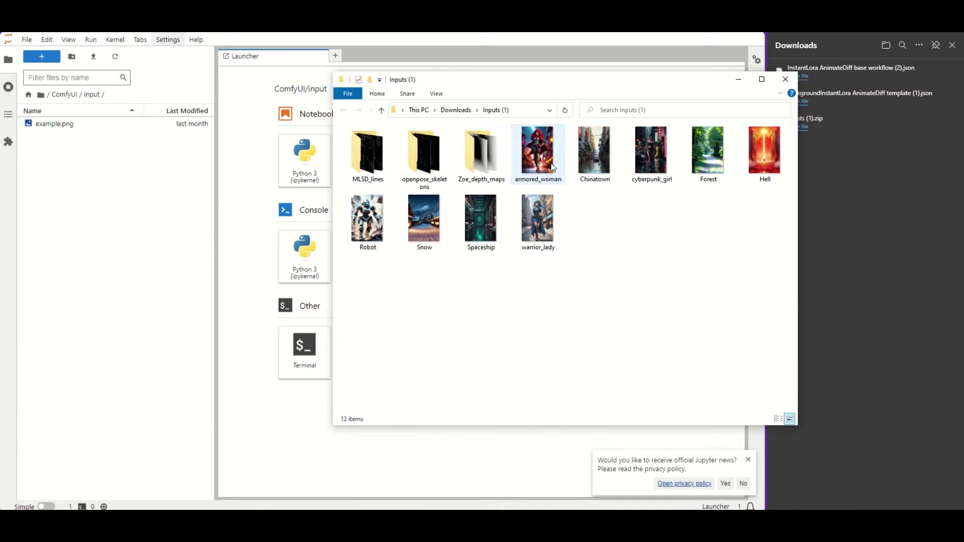
{"action": "left_click_drag", "start_coordinate": [537, 151], "coordinate": [130, 258]}
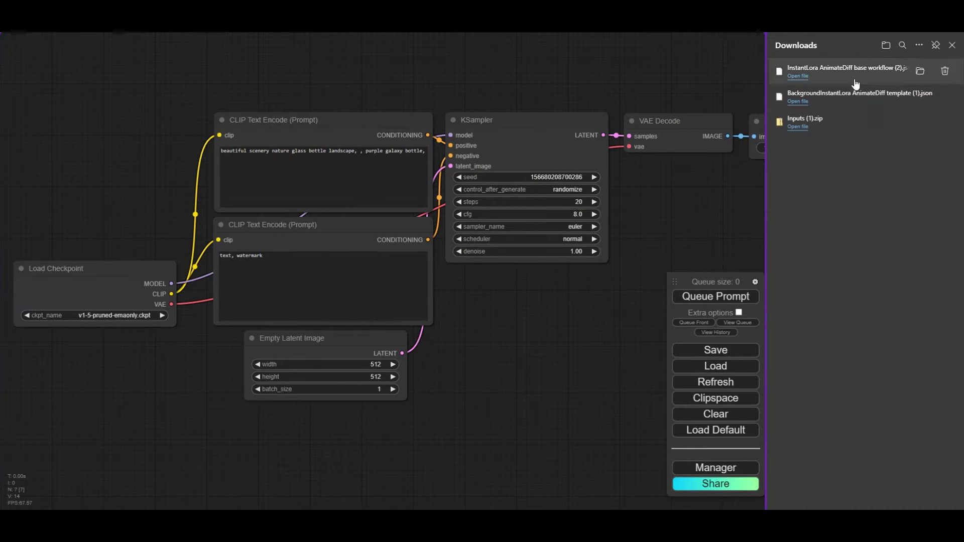
Step: Drop InstantLora AnimateDiff base workflow.json onto the canvas and close the Downloads list
{"action": "left_click_drag", "start_coordinate": [501, 324], "coordinate": [500, 323]}
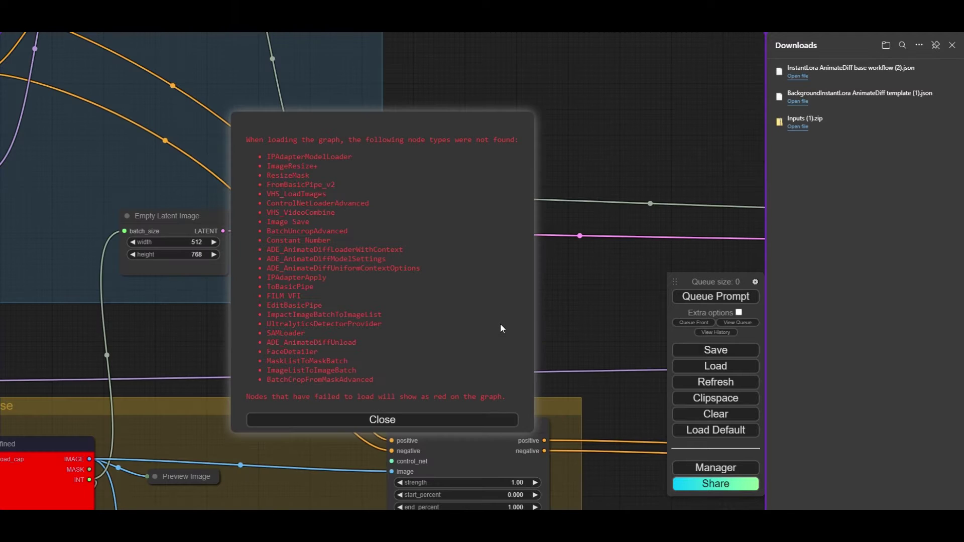
{"action": "left_click", "coordinate": [951, 46]}
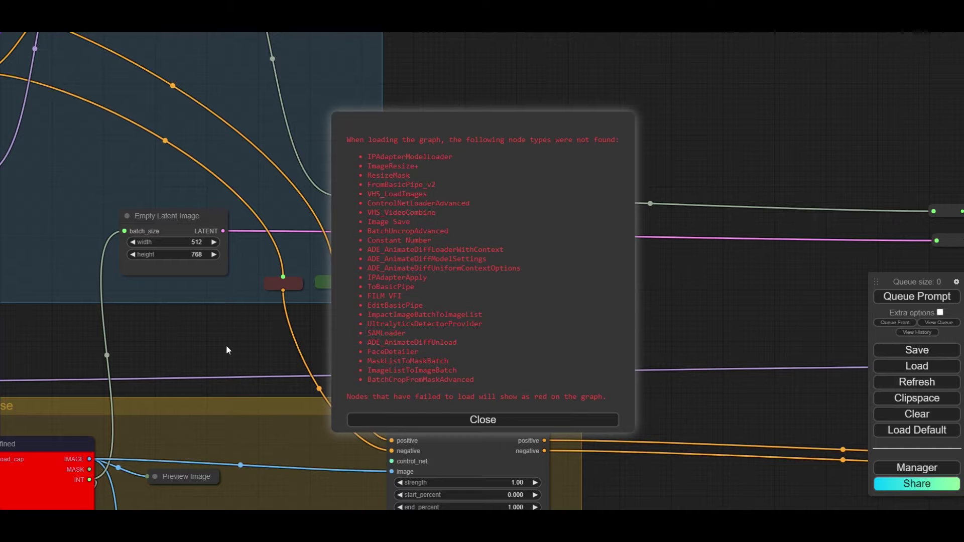
Step: Install the missing packs such as Impact Pack and AnimateDiff Evolved via Manager, then update ComfyUI
{"action": "left_click", "coordinate": [468, 422]}
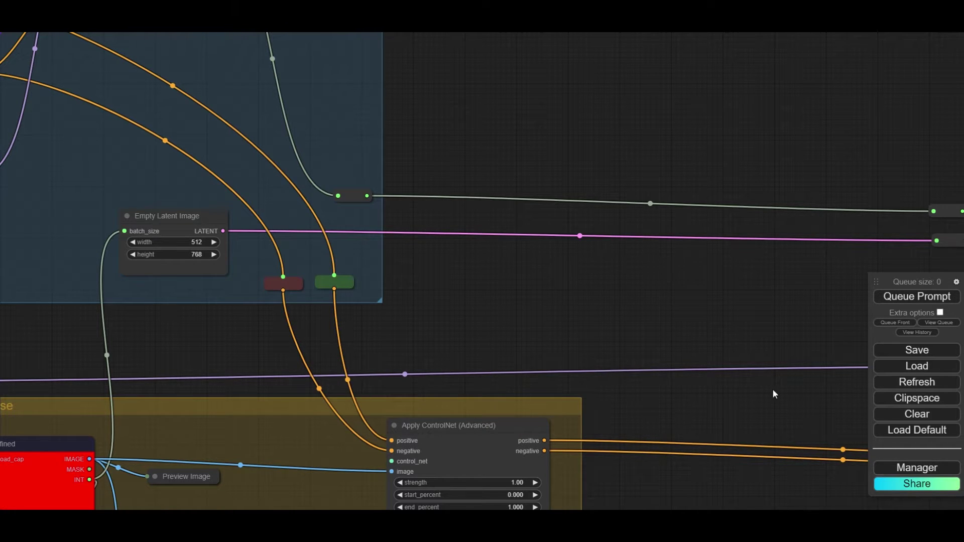
{"action": "left_click", "coordinate": [926, 473]}
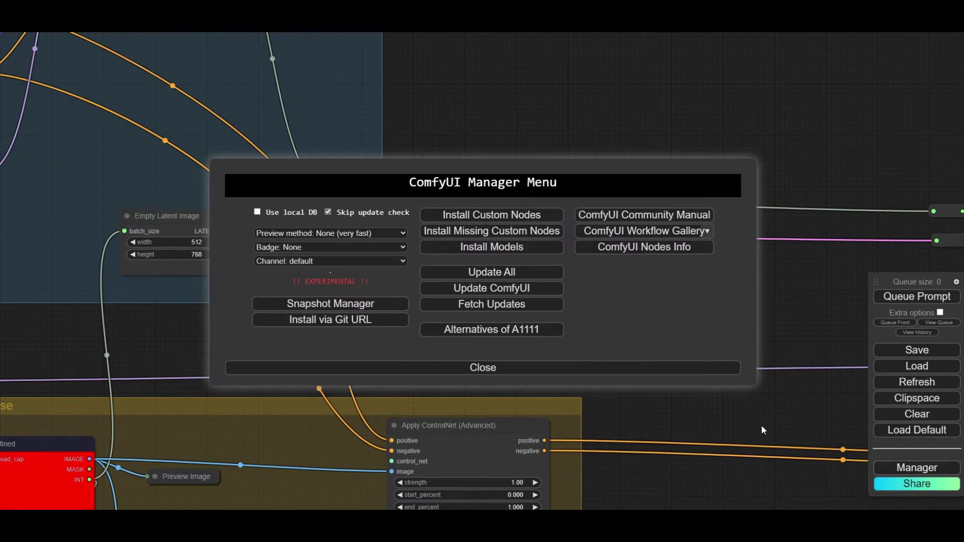
{"action": "left_click", "coordinate": [472, 232]}
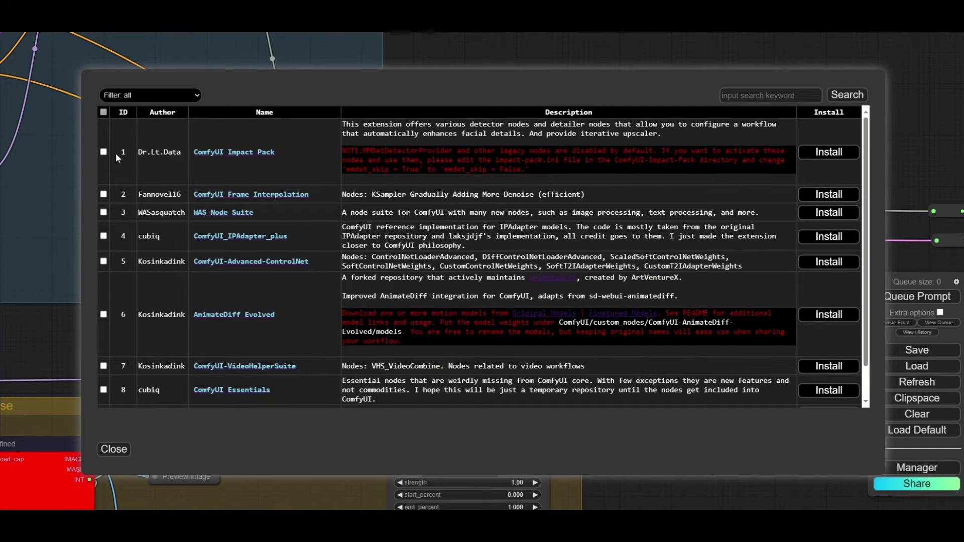
{"action": "scroll", "coordinate": [113, 388], "scroll_direction": "down", "scroll_amount": 1}
{"action": "left_click", "coordinate": [104, 377]}
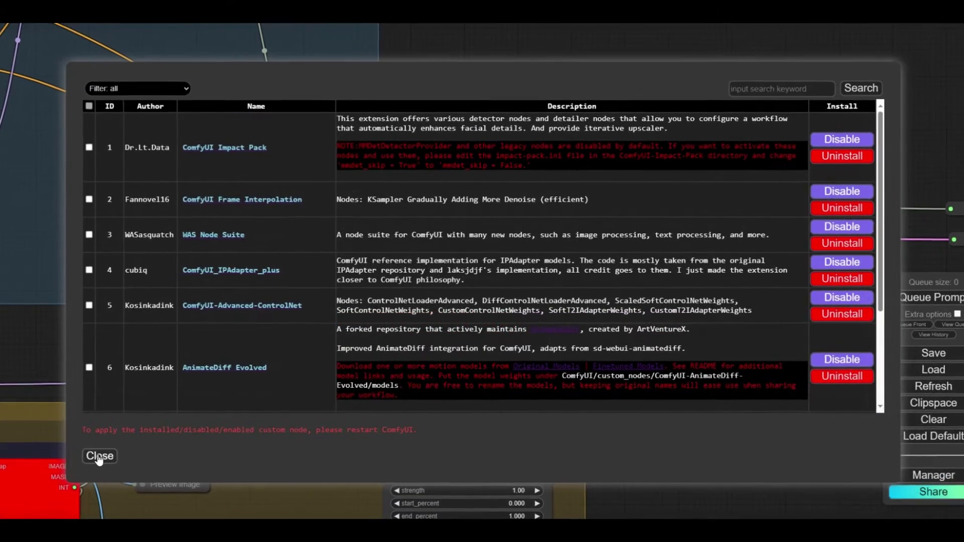
{"action": "left_click", "coordinate": [114, 449]}
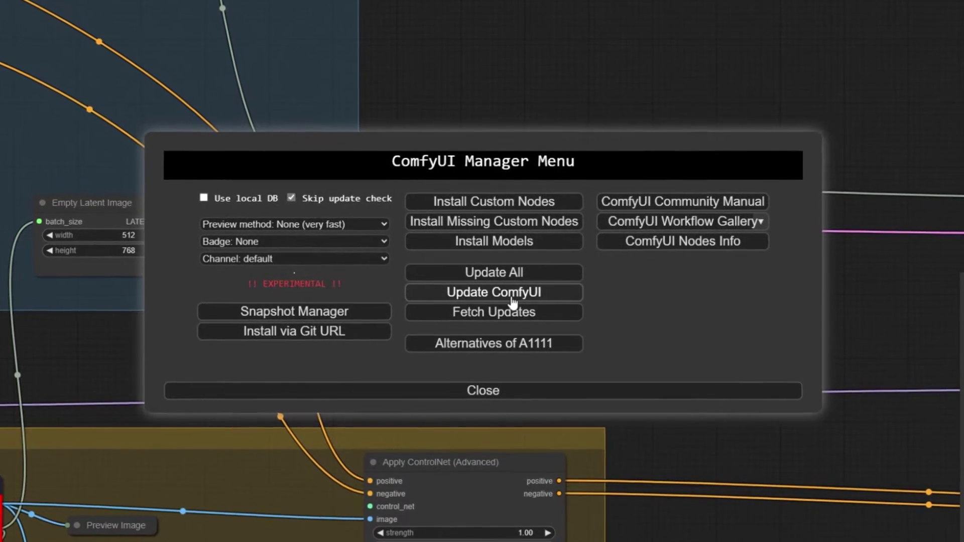
{"action": "left_click", "coordinate": [510, 297]}
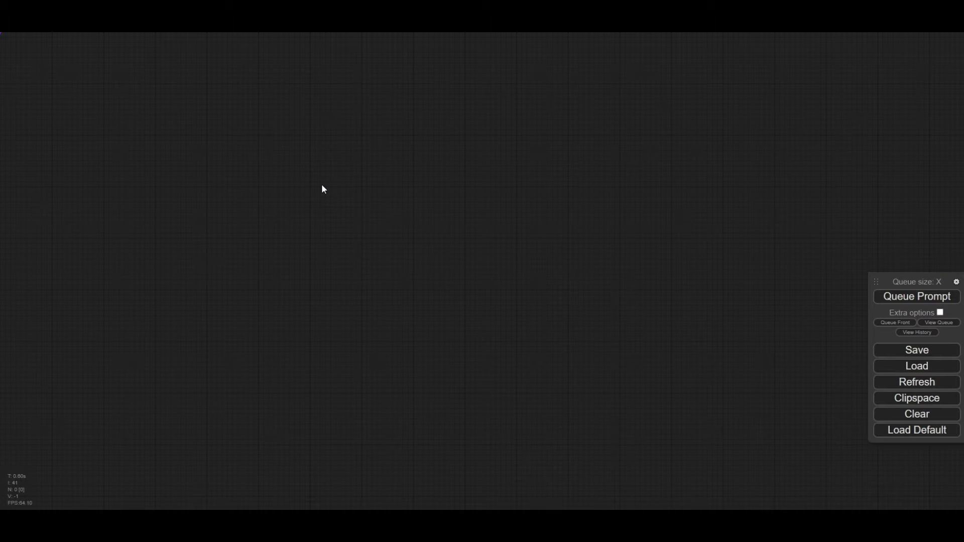
Step: Zoom and pan the reloaded workflow to inspect its node groups and warrior_lady.png reference
{"action": "scroll", "coordinate": [323, 191], "scroll_direction": "down", "scroll_amount": 6}
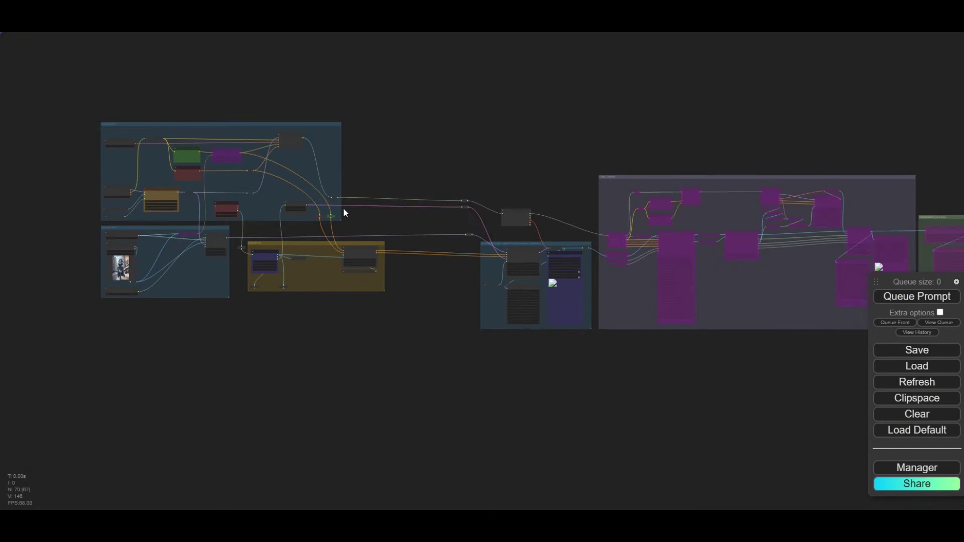
{"action": "scroll", "coordinate": [343, 211], "scroll_direction": "down", "scroll_amount": 3}
{"action": "scroll", "coordinate": [327, 258], "scroll_direction": "up", "scroll_amount": 7}
{"action": "left_click_drag", "start_coordinate": [327, 258], "coordinate": [277, 300]}
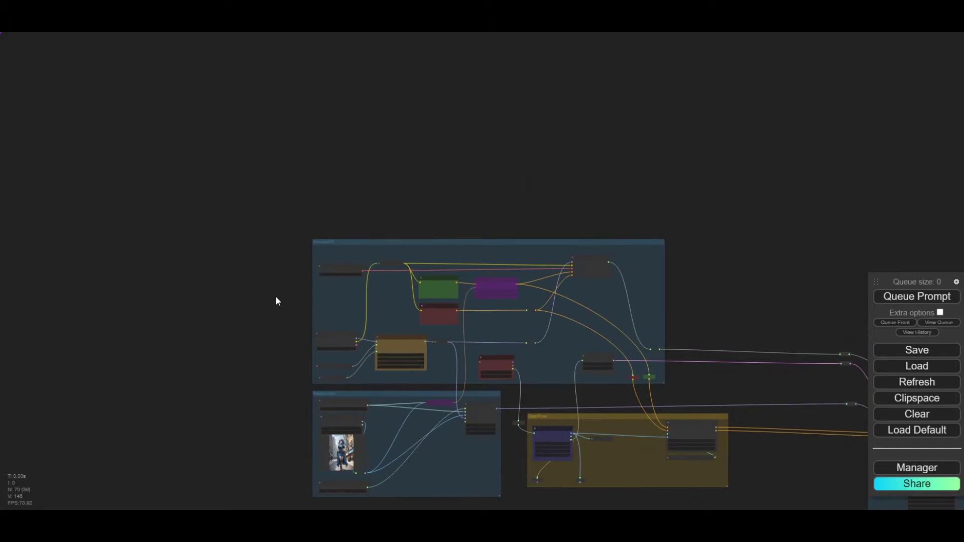
{"action": "scroll", "coordinate": [308, 279], "scroll_direction": "up", "scroll_amount": 4}
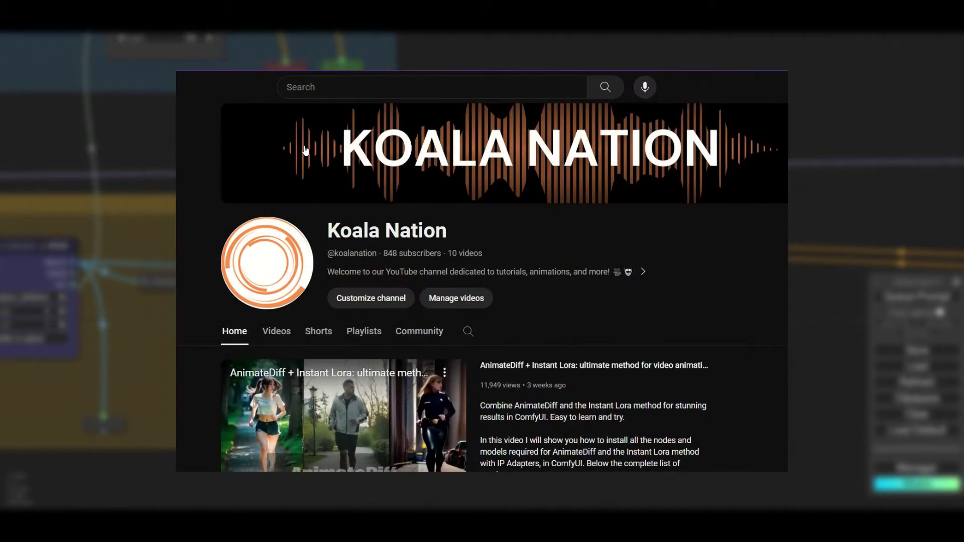
{"action": "scroll", "coordinate": [304, 162], "scroll_direction": "down", "scroll_amount": 4}
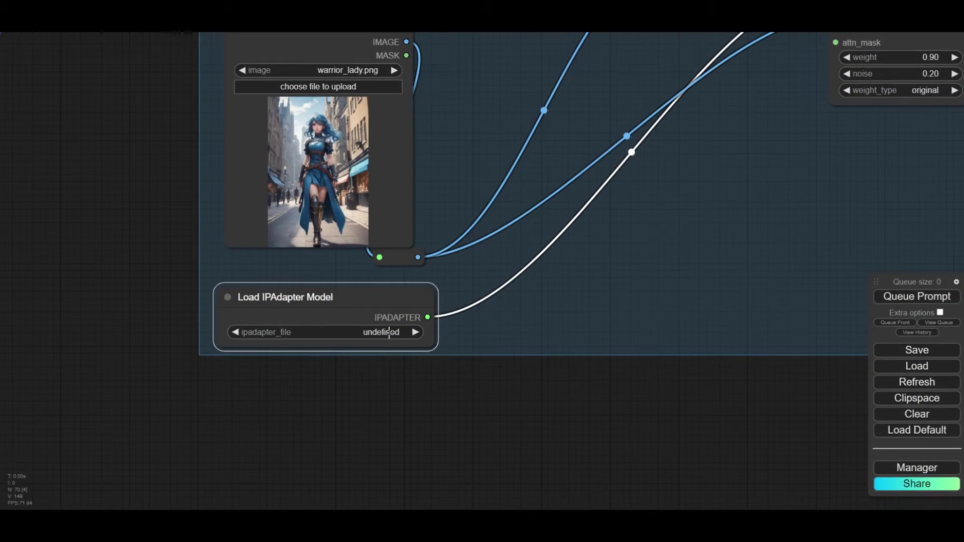
{"action": "scroll", "coordinate": [486, 379], "scroll_direction": "down", "scroll_amount": 5}
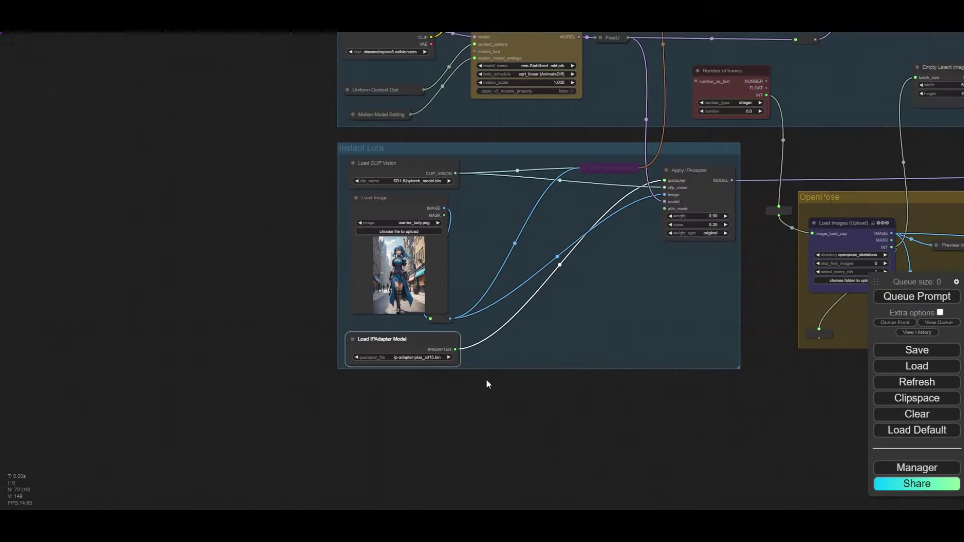
{"action": "scroll", "coordinate": [743, 233], "scroll_direction": "down", "scroll_amount": 2}
{"action": "left_click_drag", "start_coordinate": [742, 233], "coordinate": [309, 221]}
{"action": "scroll", "coordinate": [520, 334], "scroll_direction": "up", "scroll_amount": 5}
{"action": "scroll", "coordinate": [519, 334], "scroll_direction": "up", "scroll_amount": 4}
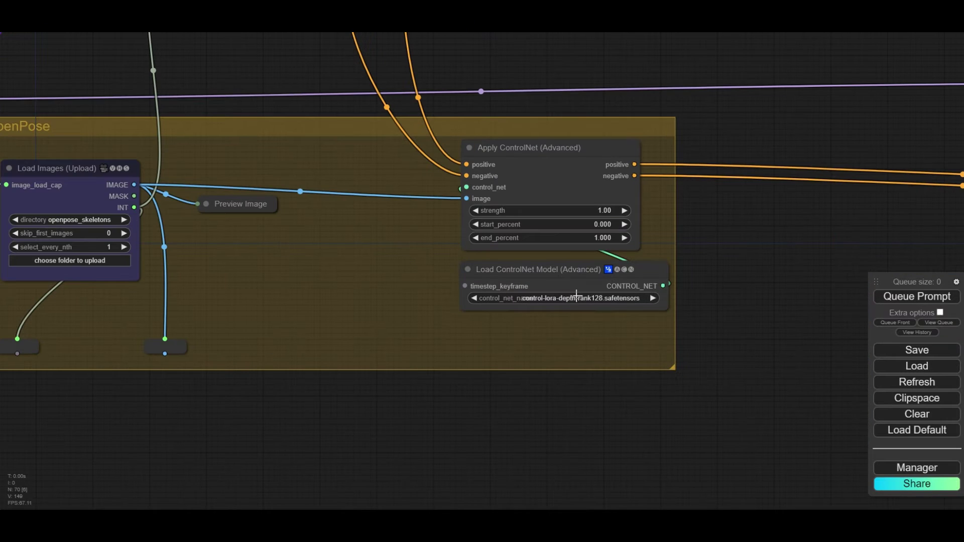
{"action": "left_click", "coordinate": [576, 297]}
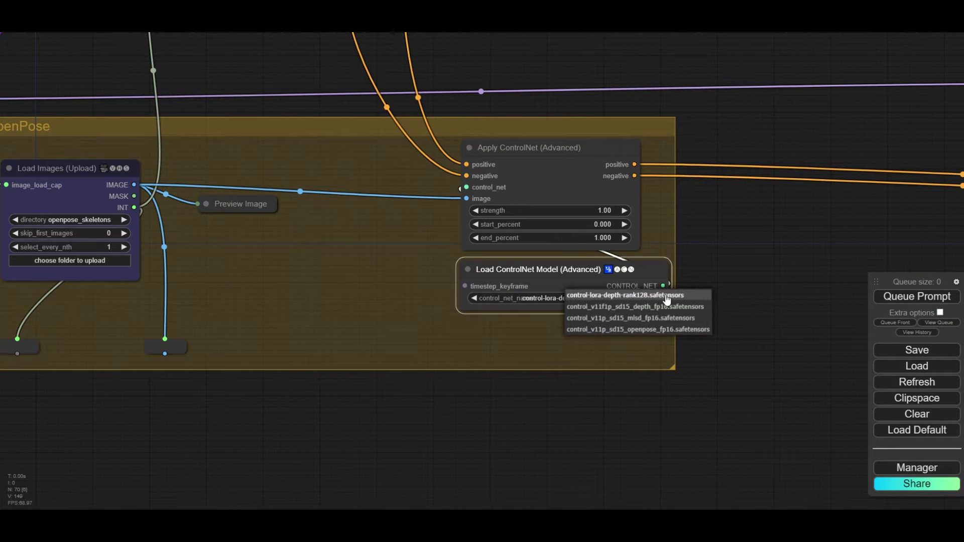
{"action": "scroll", "coordinate": [635, 398], "scroll_direction": "down", "scroll_amount": 5}
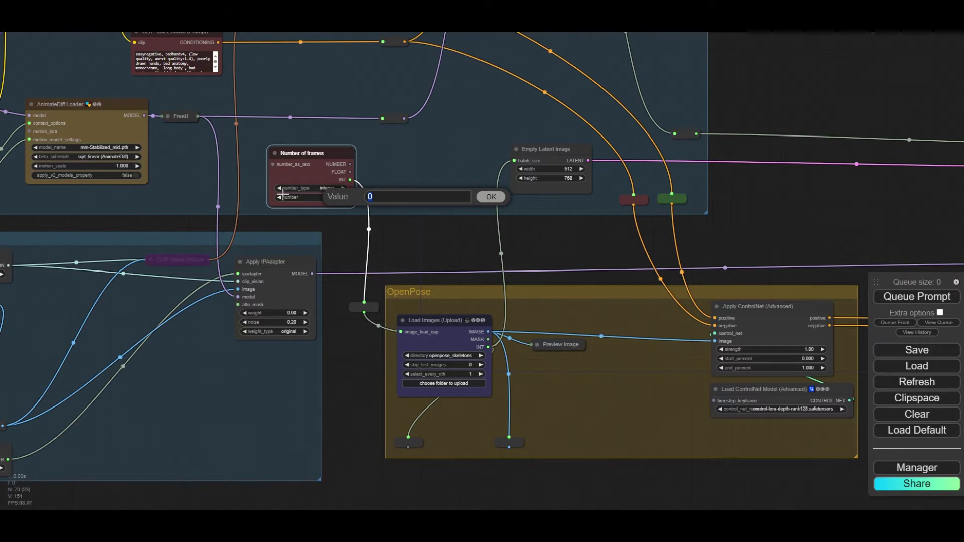
{"action": "type", "text": "4"}
{"action": "key", "text": "Return"}
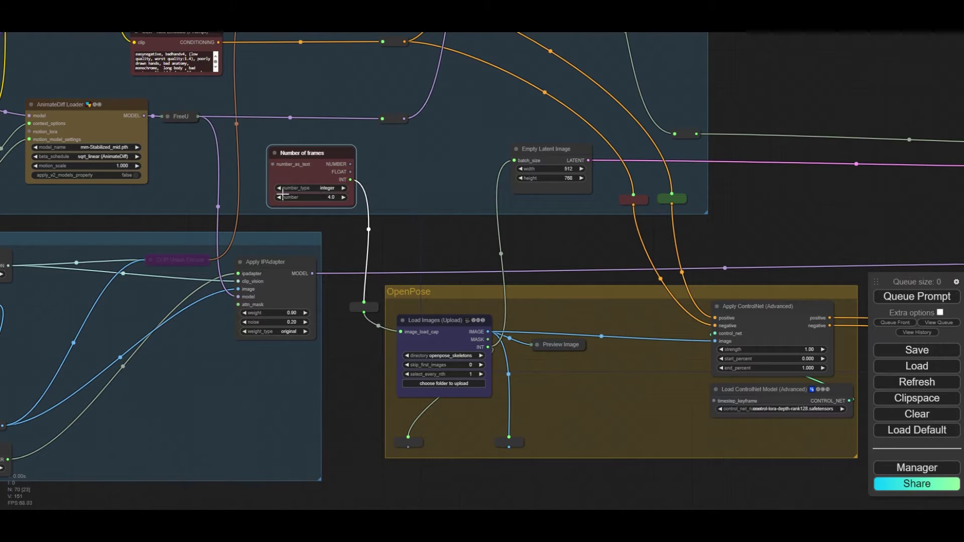
{"action": "scroll", "coordinate": [283, 194], "scroll_direction": "down", "scroll_amount": 8}
{"action": "left_click_drag", "start_coordinate": [228, 396], "coordinate": [364, 396]}
{"action": "scroll", "coordinate": [295, 279], "scroll_direction": "up", "scroll_amount": 12}
{"action": "left_click", "coordinate": [295, 274]}
{"action": "left_click", "coordinate": [303, 309]}
{"action": "left_click", "coordinate": [312, 269]}
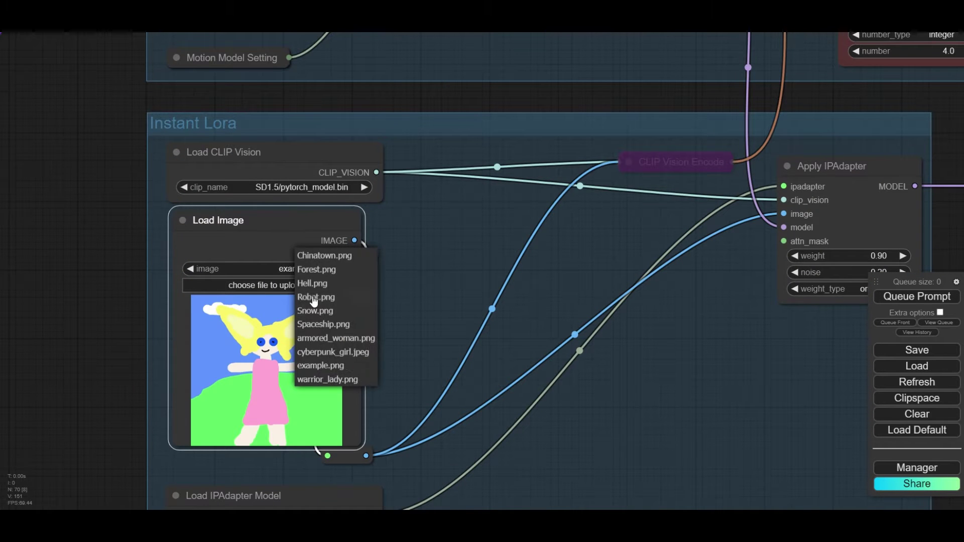
{"action": "left_click", "coordinate": [327, 344]}
{"action": "left_click", "coordinate": [302, 269]}
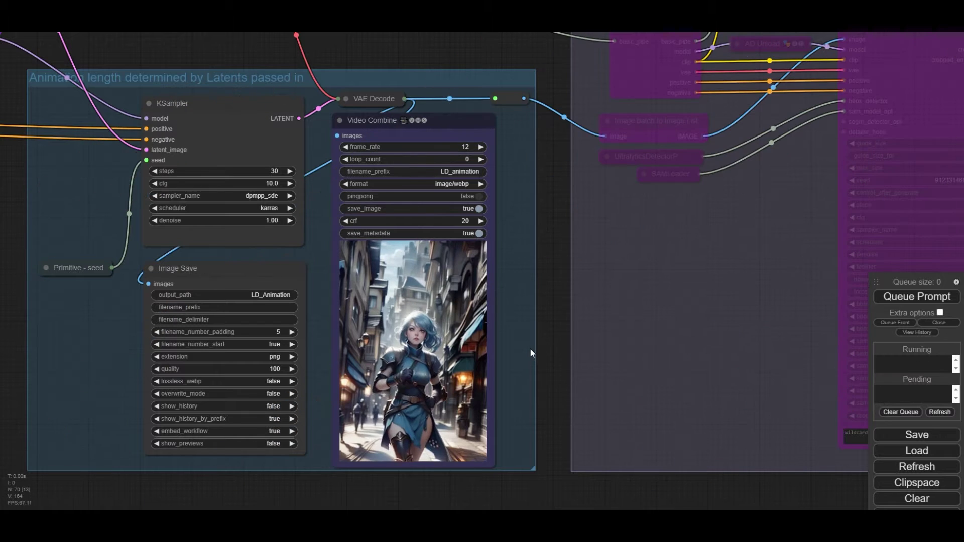
{"action": "scroll", "coordinate": [529, 348], "scroll_direction": "down", "scroll_amount": 10}
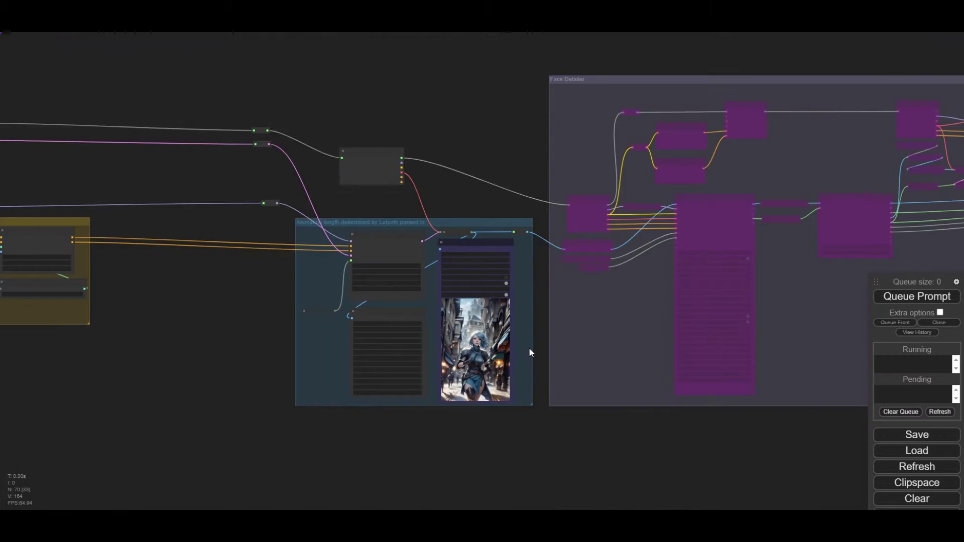
{"action": "left_click_drag", "start_coordinate": [291, 166], "coordinate": [490, 180]}
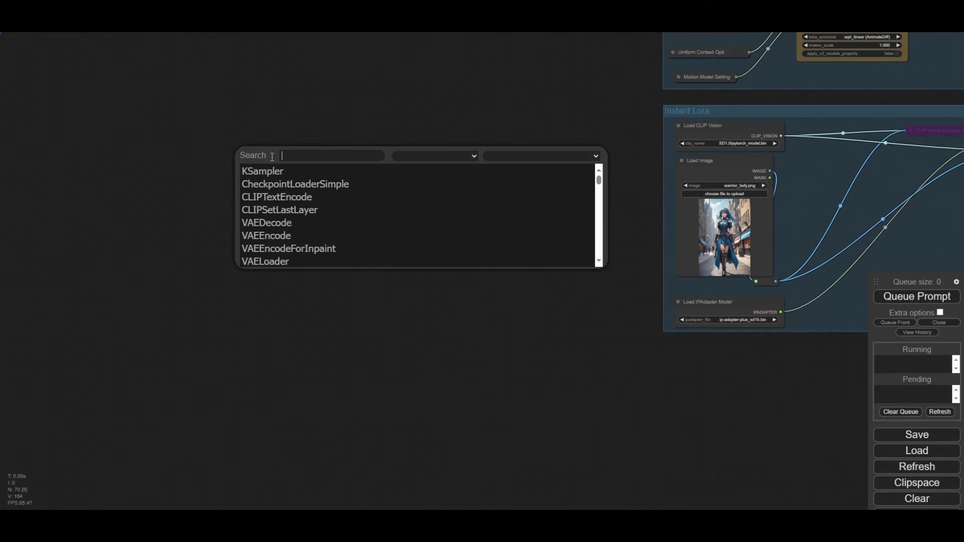
Step: Add a Load Image node with Snow.png and a pasted duplicate holding warrior_lady.png
{"action": "type", "text": "Load"}
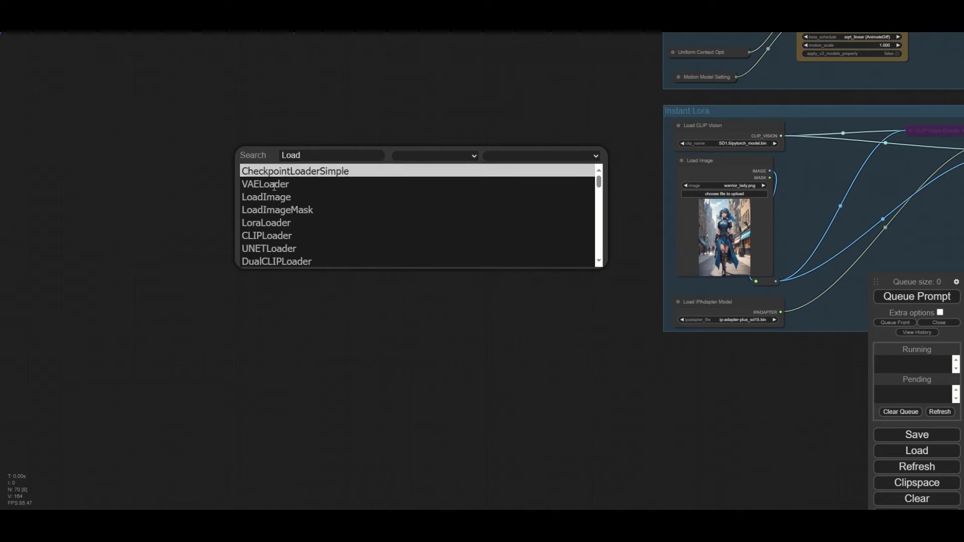
{"action": "left_click", "coordinate": [284, 198]}
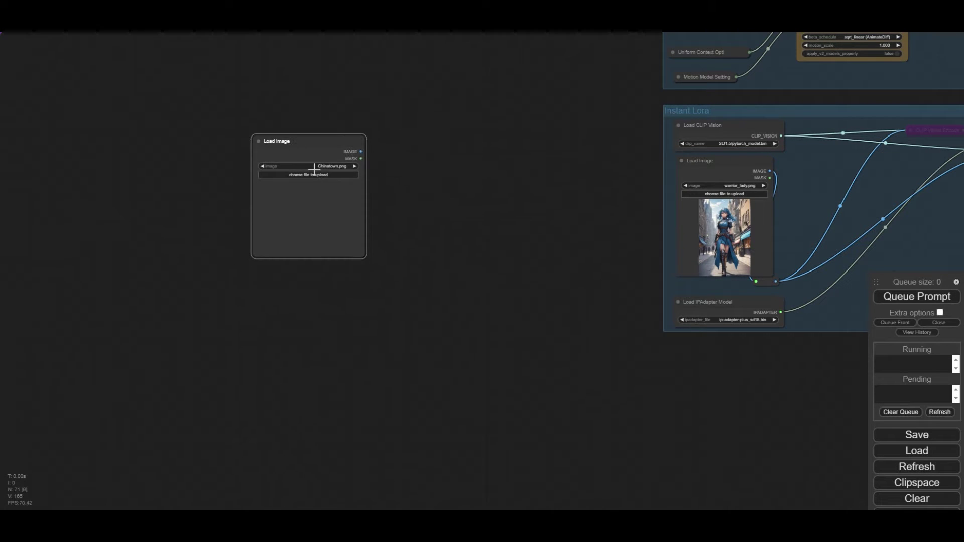
{"action": "scroll", "coordinate": [322, 168], "scroll_direction": "up", "scroll_amount": 2}
{"action": "left_click", "coordinate": [347, 165]}
{"action": "left_click", "coordinate": [362, 208]}
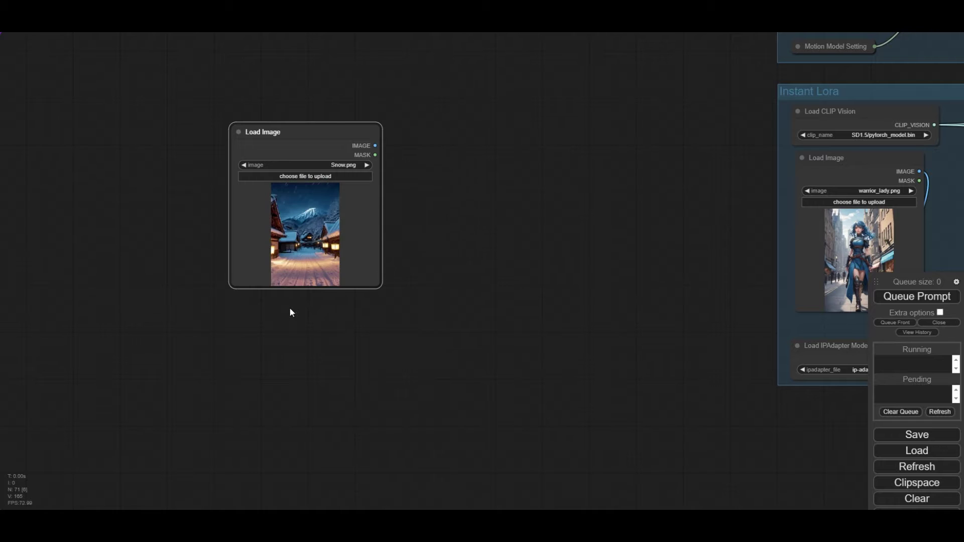
{"action": "right_click", "coordinate": [271, 123]}
{"action": "right_click", "coordinate": [264, 132]}
{"action": "key", "text": "ctrl+c"}
{"action": "key", "text": "ctrl+v"}
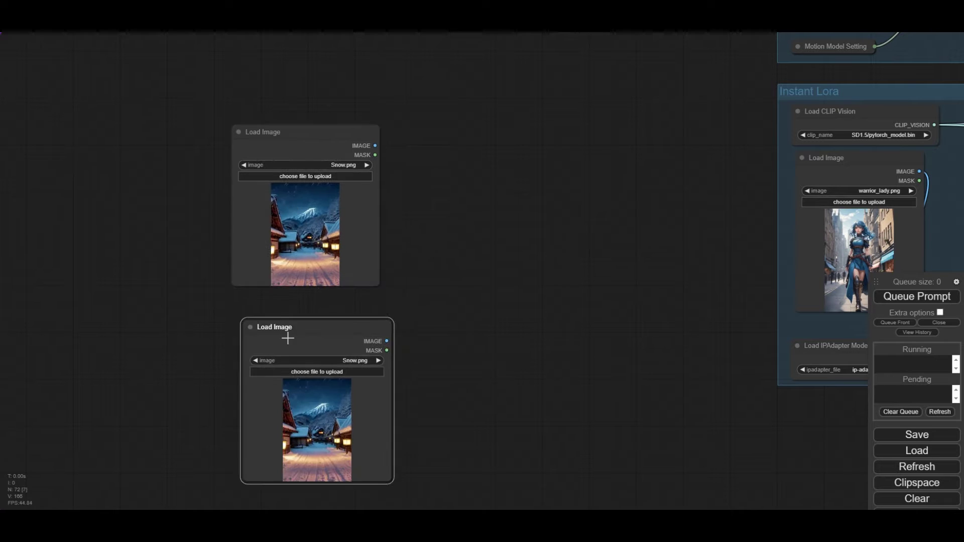
{"action": "left_click_drag", "start_coordinate": [300, 362], "coordinate": [292, 342]}
{"action": "left_click", "coordinate": [342, 354]}
{"action": "left_click", "coordinate": [366, 447]}
{"action": "left_click_drag", "start_coordinate": [421, 177], "coordinate": [430, 102]}
Step: Add an Image Resize node with width 512 and place a clone beside the warrior image
{"action": "double_click", "coordinate": [405, 129]}
{"action": "type", "text": "resize"}
{"action": "key", "text": "Return"}
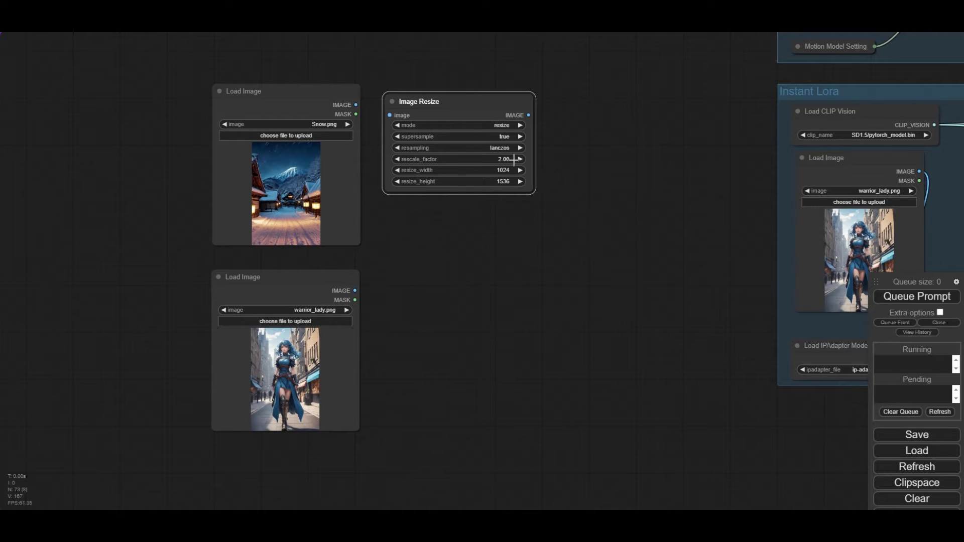
{"action": "left_click", "coordinate": [514, 170]}
{"action": "type", "text": "512"}
{"action": "key", "text": "Return"}
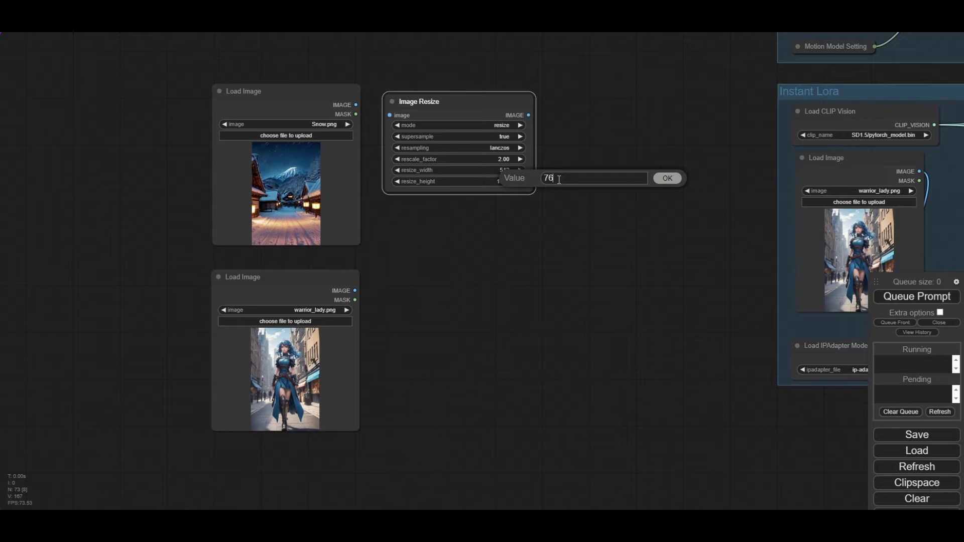
{"action": "right_click", "coordinate": [461, 101]}
{"action": "left_click", "coordinate": [465, 332]}
{"action": "mouse_move", "coordinate": [448, 101]}
{"action": "left_mouse_down"}
{"action": "mouse_move", "coordinate": [444, 273]}
{"action": "mouse_move", "coordinate": [422, 287]}
{"action": "left_mouse_up"}
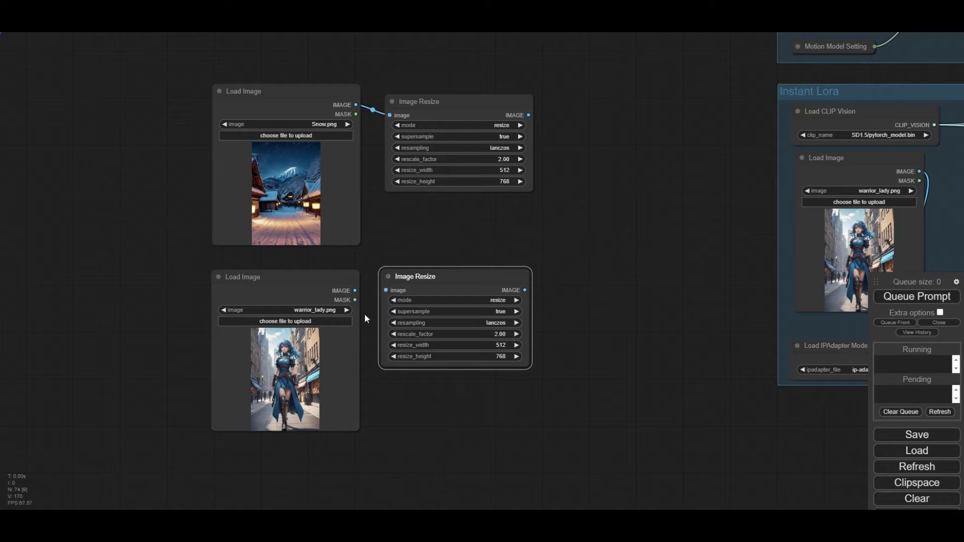
{"action": "left_click_drag", "start_coordinate": [534, 188], "coordinate": [484, 190]}
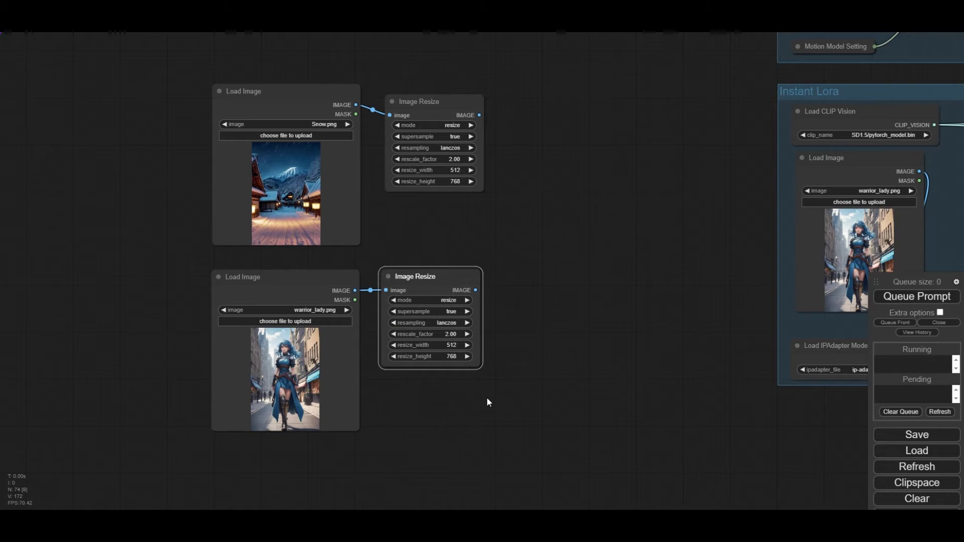
Step: Add a Simple Detector (SEGS) node beside the resize node
{"action": "double_click", "coordinate": [531, 327]}
{"action": "type", "text": "Simple"}
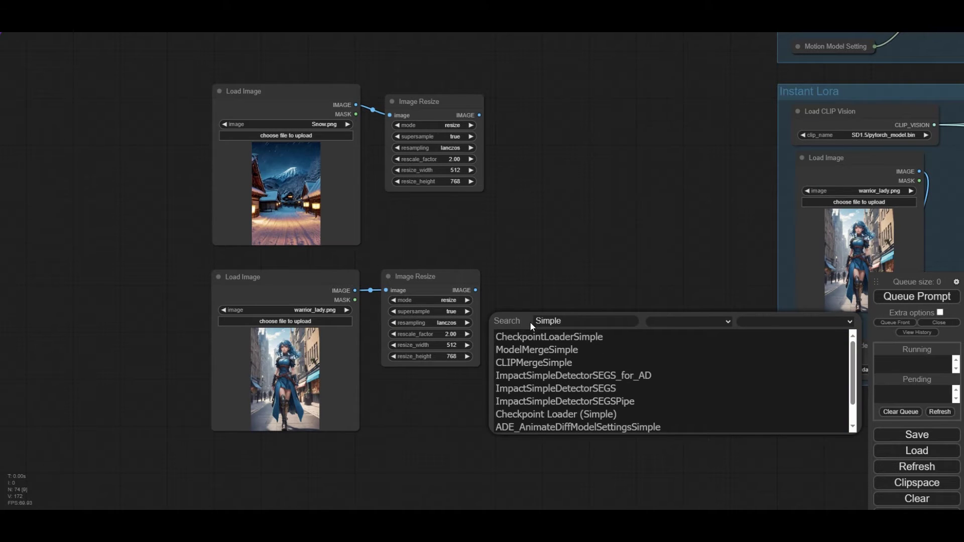
{"action": "type", "text": " S"}
{"action": "key", "text": "Down"}
{"action": "key", "text": "Return"}
{"action": "left_click_drag", "start_coordinate": [552, 323], "coordinate": [514, 275]}
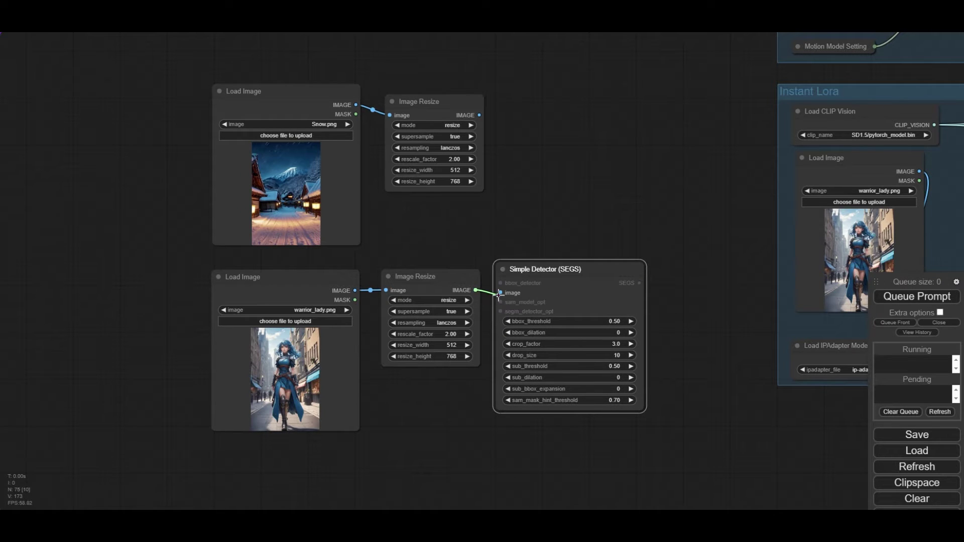
Step: Add an UltralyticsDetectorProvider using segm/person_yolov8m-seg.pt and a SAMLoader for the SAM input
{"action": "double_click", "coordinate": [424, 388]}
{"action": "type", "text": "ultra"}
{"action": "double_click", "coordinate": [403, 385]}
{"action": "type", "text": "ultra"}
{"action": "key", "text": "Return"}
{"action": "left_click_drag", "start_coordinate": [454, 390], "coordinate": [402, 389]}
{"action": "scroll", "coordinate": [450, 427], "scroll_direction": "up", "scroll_amount": 7}
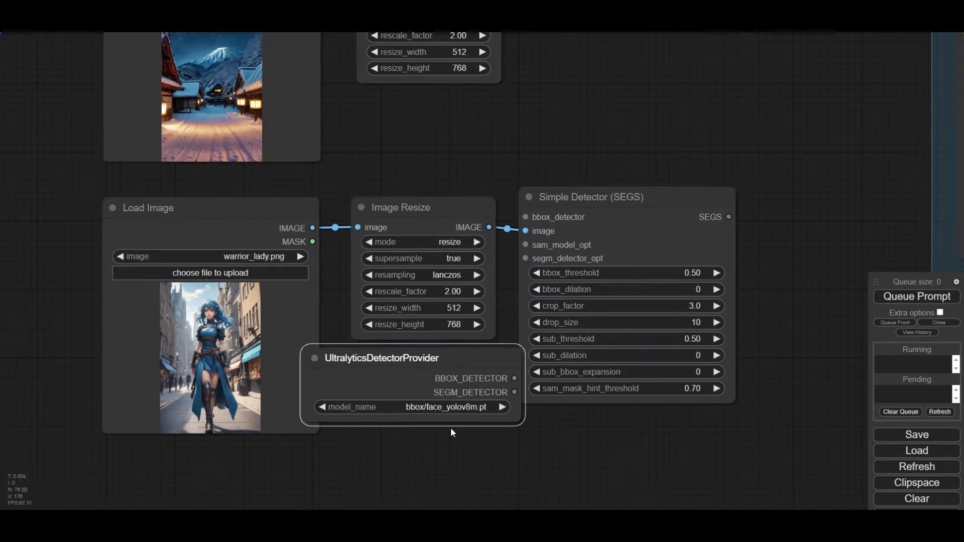
{"action": "left_click", "coordinate": [444, 400]}
{"action": "left_click", "coordinate": [501, 435]}
{"action": "scroll", "coordinate": [471, 353], "scroll_direction": "down", "scroll_amount": 7}
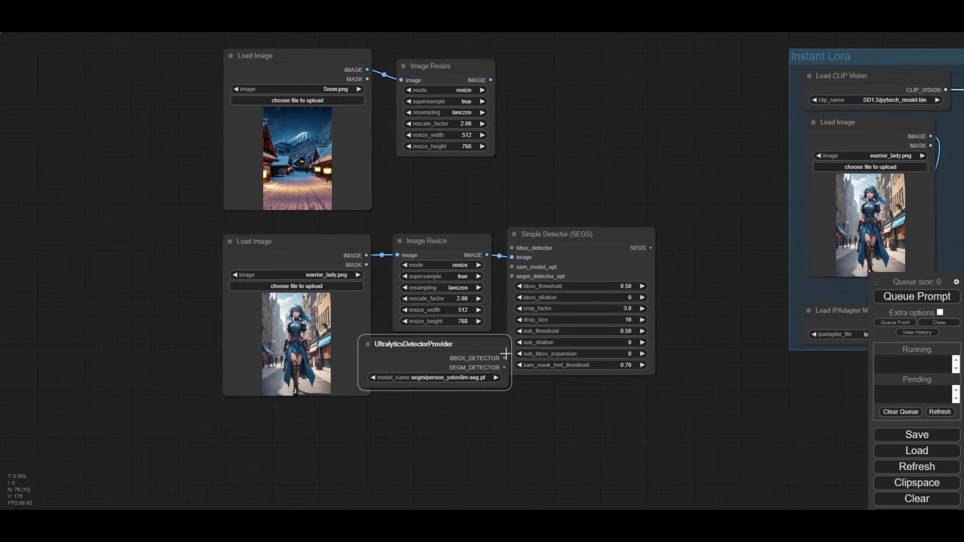
{"action": "left_click", "coordinate": [366, 345]}
{"action": "left_click_drag", "start_coordinate": [512, 267], "coordinate": [401, 364]}
{"action": "left_click", "coordinate": [482, 406]}
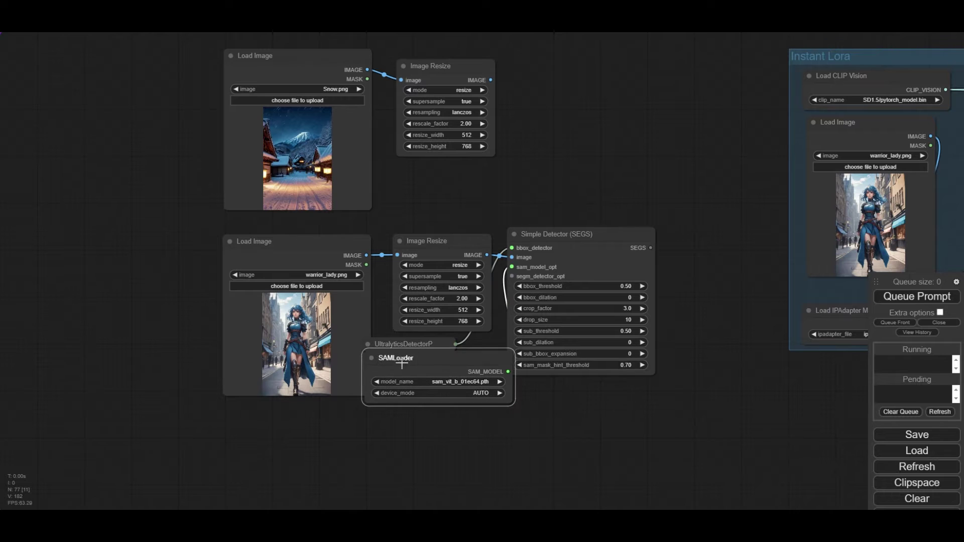
Step: Add a SEGS to Mask List node fed by the detector's SEGS output
{"action": "left_click", "coordinate": [369, 358]}
{"action": "double_click", "coordinate": [505, 413]}
{"action": "type", "text": "SEGS"}
{"action": "scroll", "coordinate": [585, 468], "scroll_direction": "down", "scroll_amount": 2}
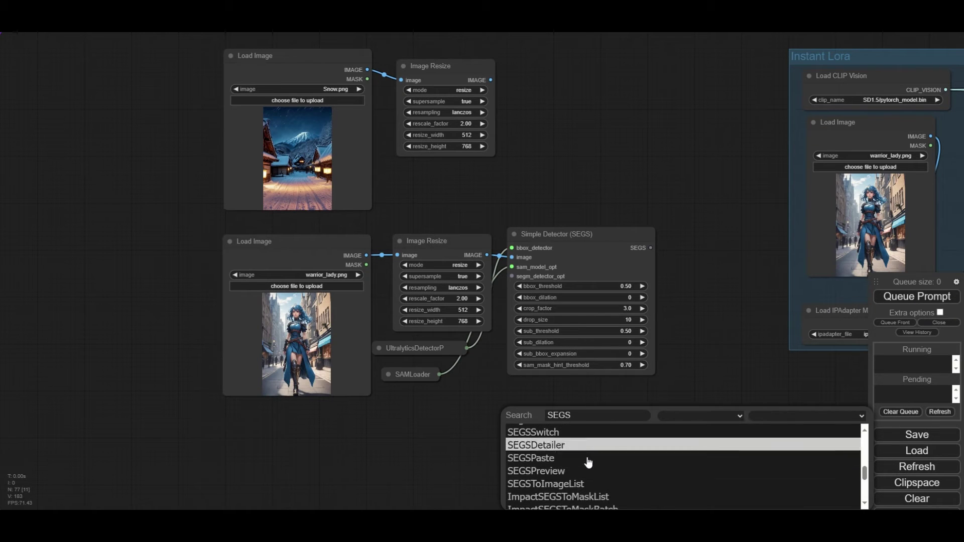
{"action": "scroll", "coordinate": [579, 485], "scroll_direction": "down", "scroll_amount": 3}
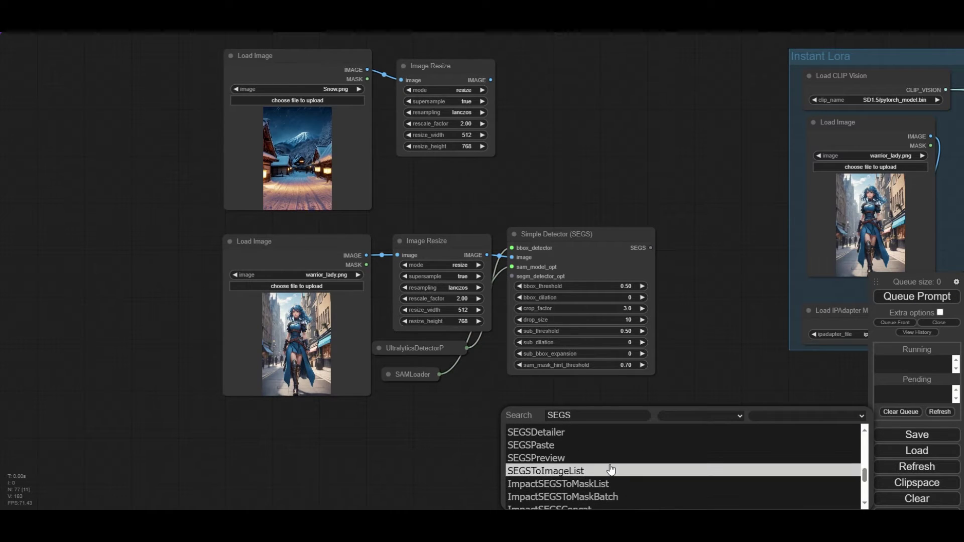
{"action": "left_click", "coordinate": [602, 478]}
{"action": "left_click_drag", "start_coordinate": [594, 415], "coordinate": [592, 406]}
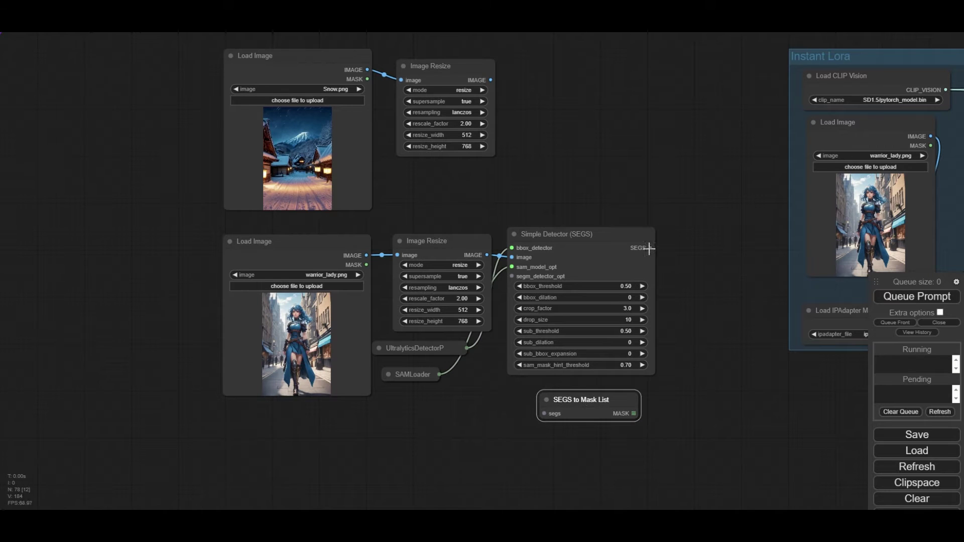
{"action": "left_click_drag", "start_coordinate": [649, 248], "coordinate": [544, 413]}
Step: Add ImageCompositeMasked with village as destination, warrior as source and the mask list as mask
{"action": "double_click", "coordinate": [670, 221]}
{"action": "type", "text": "compos"}
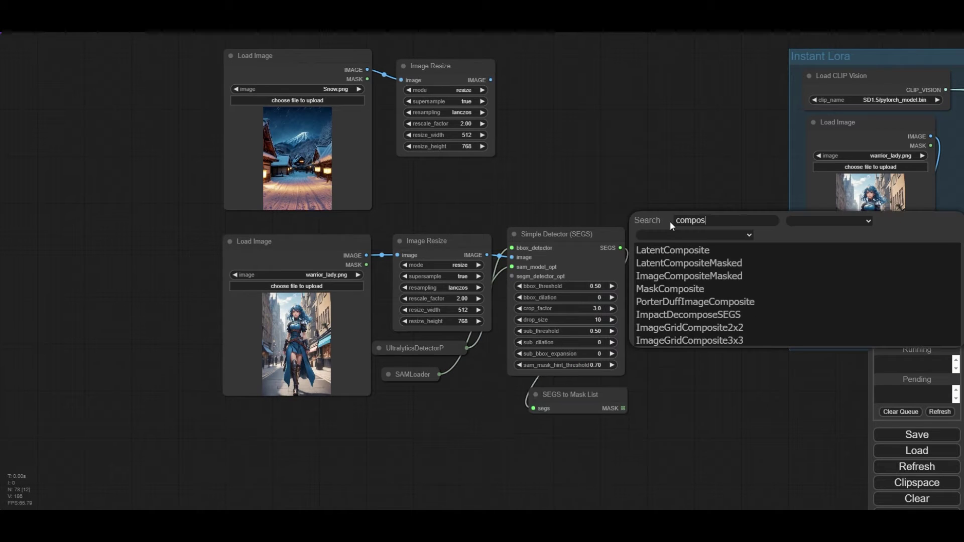
{"action": "left_click", "coordinate": [689, 276]}
{"action": "left_click_drag", "start_coordinate": [731, 226], "coordinate": [674, 183]}
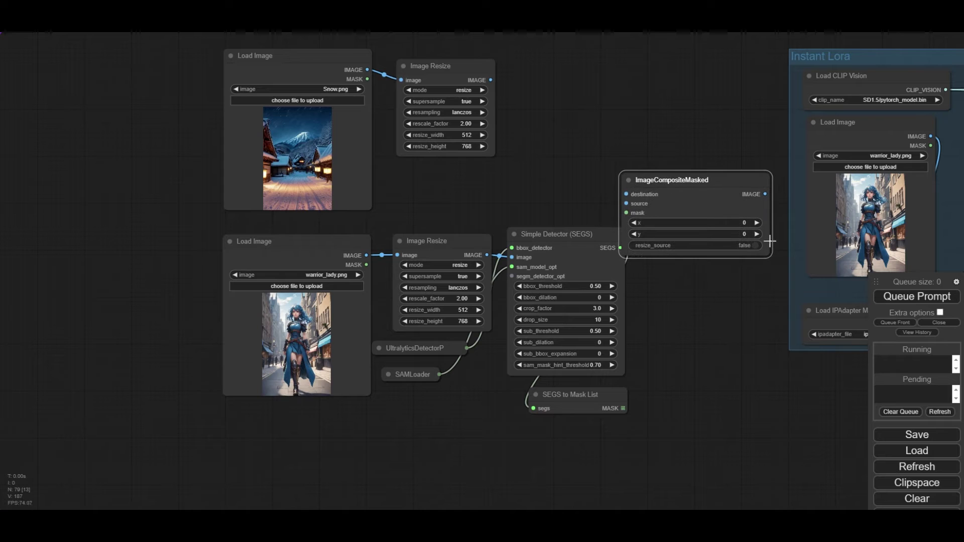
{"action": "left_click_drag", "start_coordinate": [773, 253], "coordinate": [744, 254]}
{"action": "left_click_drag", "start_coordinate": [654, 186], "coordinate": [679, 217]}
{"action": "left_click_drag", "start_coordinate": [490, 81], "coordinate": [653, 225]}
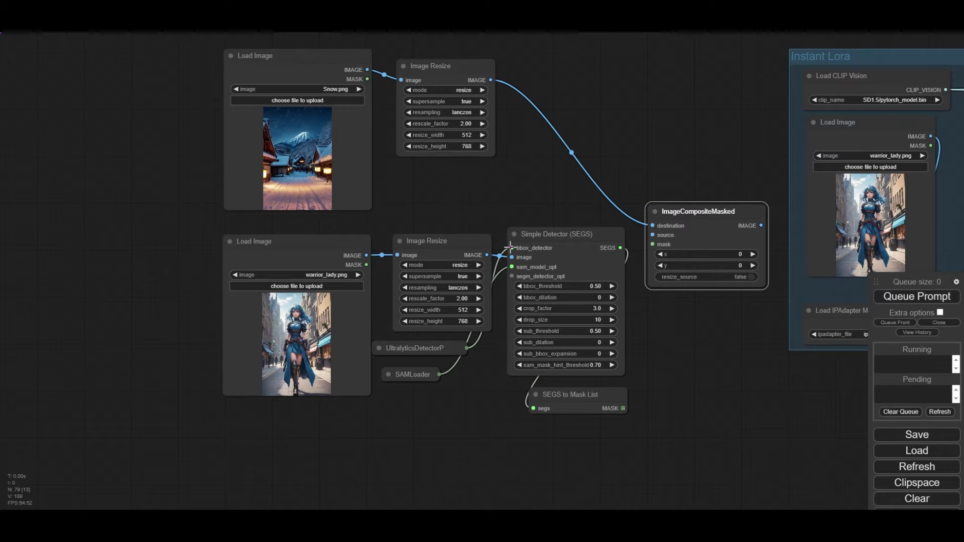
{"action": "left_click_drag", "start_coordinate": [547, 238], "coordinate": [546, 266]}
{"action": "left_click_drag", "start_coordinate": [487, 255], "coordinate": [653, 234]}
{"action": "left_click_drag", "start_coordinate": [567, 258], "coordinate": [567, 236]}
{"action": "left_click_drag", "start_coordinate": [620, 405], "coordinate": [653, 244]}
{"action": "left_click_drag", "start_coordinate": [761, 226], "coordinate": [643, 92]}
Step: Add a Preview Image node for the composite output and view the whole graph
{"action": "left_click", "coordinate": [668, 200]}
{"action": "scroll", "coordinate": [645, 133], "scroll_direction": "down", "scroll_amount": 5}
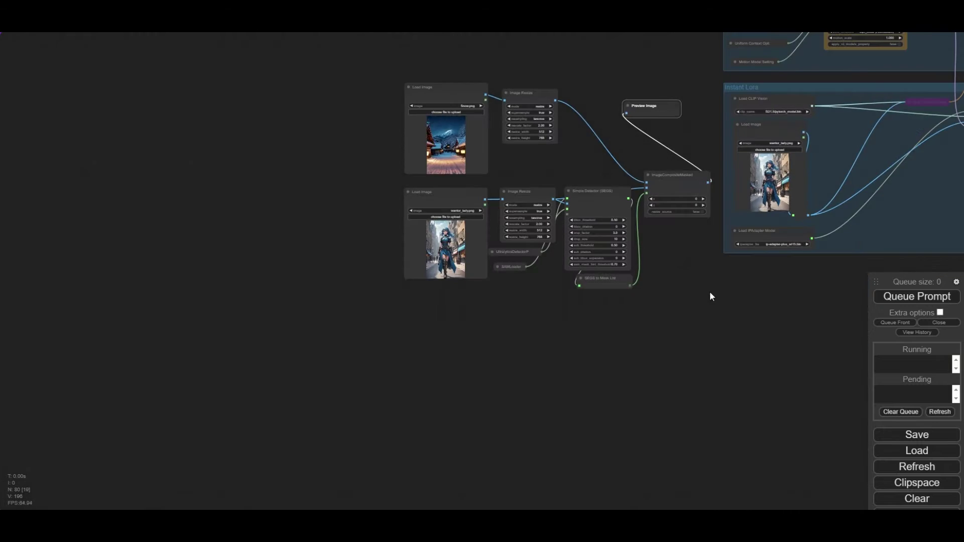
{"action": "left_click_drag", "start_coordinate": [708, 297], "coordinate": [347, 356]}
{"action": "scroll", "coordinate": [350, 361], "scroll_direction": "down", "scroll_amount": 3}
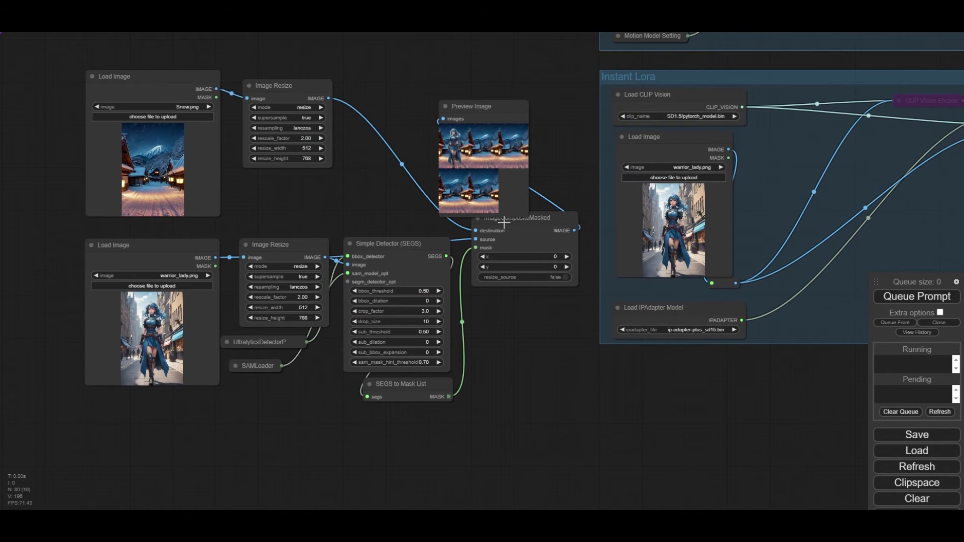
{"action": "scroll", "coordinate": [451, 149], "scroll_direction": "up", "scroll_amount": 5}
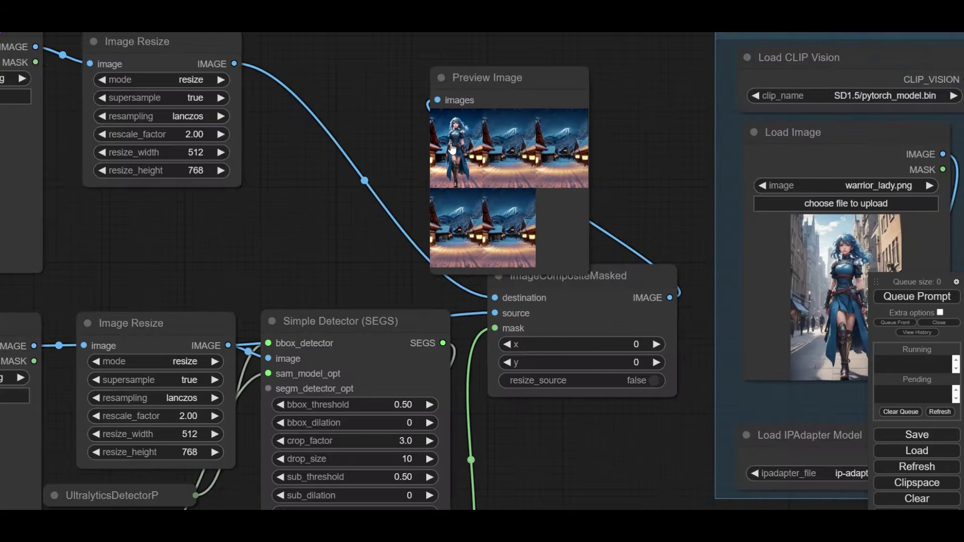
{"action": "scroll", "coordinate": [451, 148], "scroll_direction": "up", "scroll_amount": 3}
Step: Step through the five composite previews of the warrior in the snowy village
{"action": "left_click", "coordinate": [452, 150]}
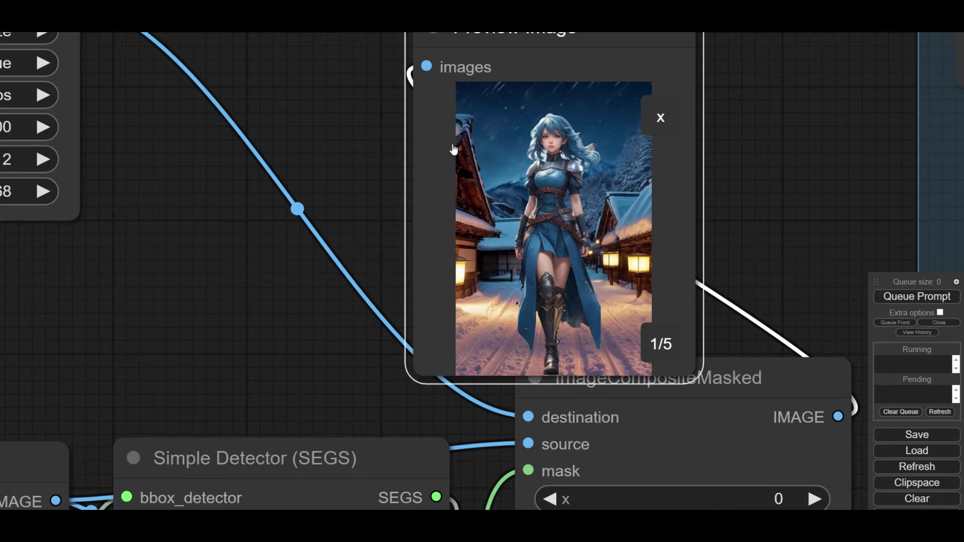
{"action": "left_click", "coordinate": [658, 347]}
{"action": "left_click", "coordinate": [658, 346]}
{"action": "left_click", "coordinate": [658, 347]}
{"action": "left_click", "coordinate": [657, 347]}
{"action": "scroll", "coordinate": [654, 351], "scroll_direction": "down", "scroll_amount": 10}
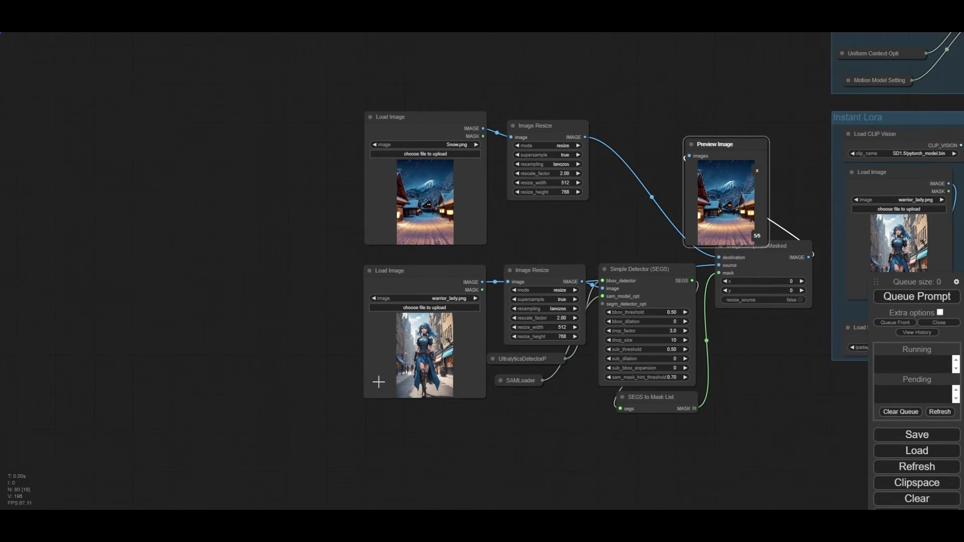
{"action": "scroll", "coordinate": [377, 381], "scroll_direction": "up", "scroll_amount": 8}
{"action": "scroll", "coordinate": [382, 350], "scroll_direction": "up", "scroll_amount": 6}
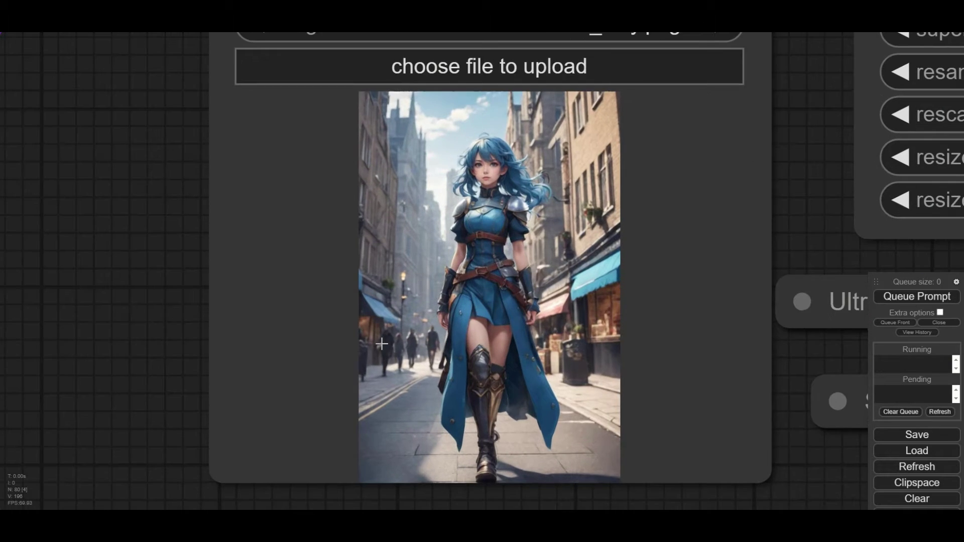
{"action": "scroll", "coordinate": [382, 343], "scroll_direction": "down", "scroll_amount": 15}
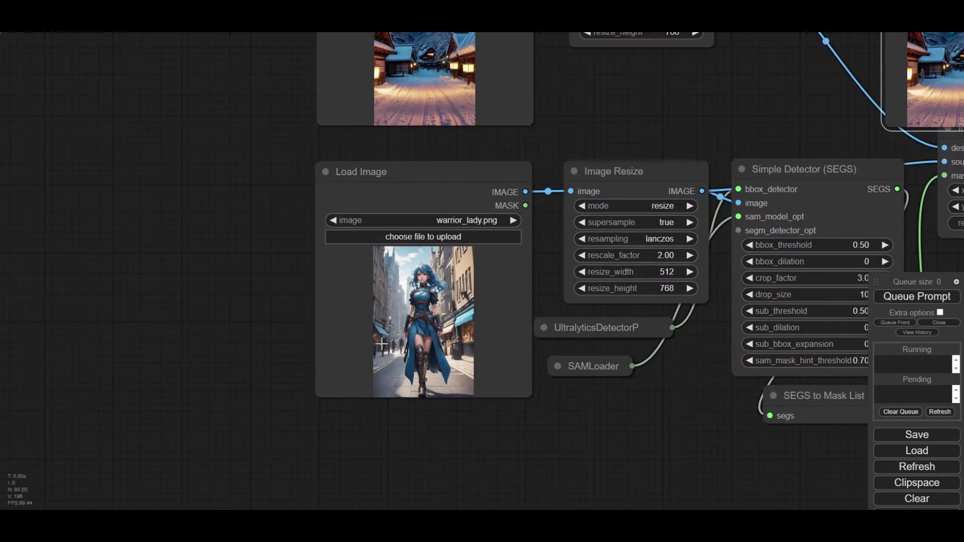
{"action": "left_click_drag", "start_coordinate": [581, 402], "coordinate": [447, 387]}
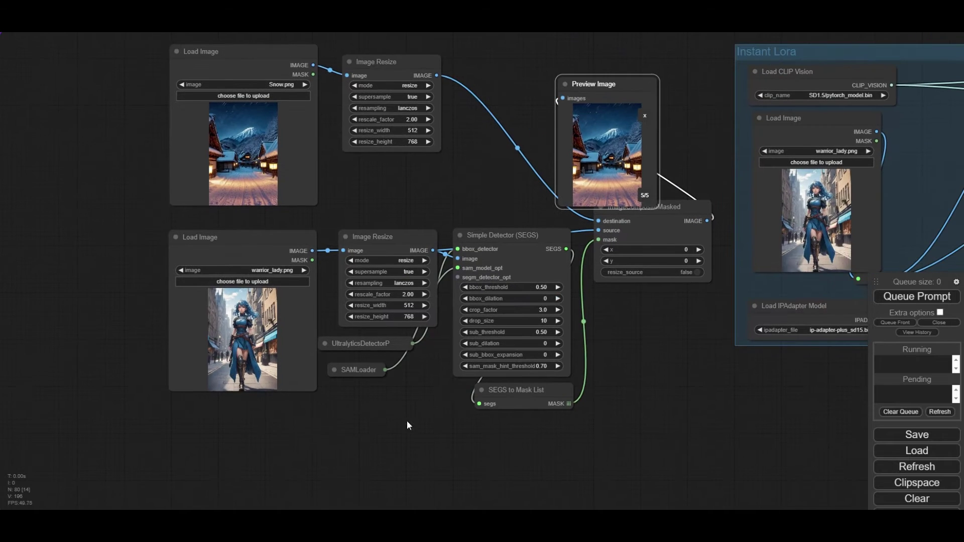
{"action": "scroll", "coordinate": [486, 345], "scroll_direction": "up", "scroll_amount": 1}
Step: Set the Simple Detector bbox_threshold to 0.85 and rerun for a single composite preview
{"action": "left_click", "coordinate": [544, 280]}
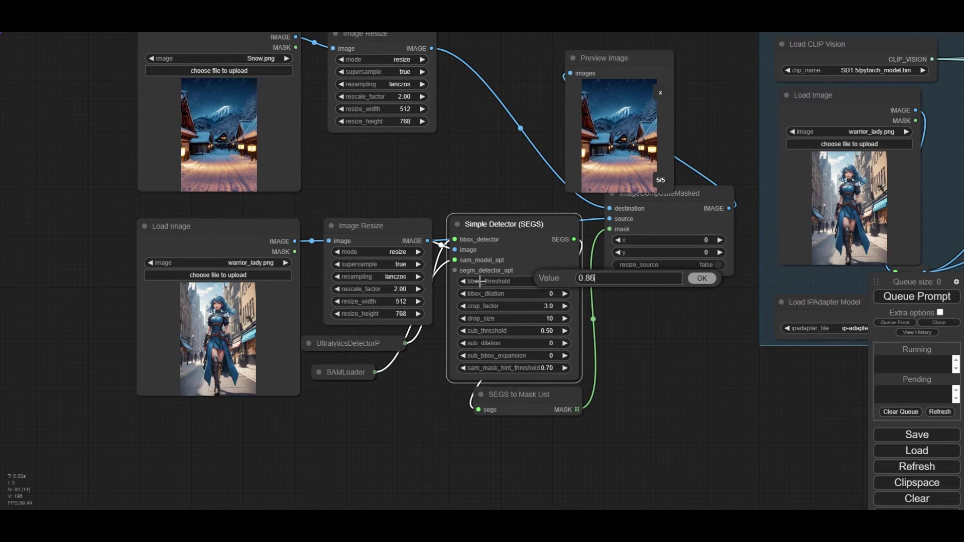
{"action": "key", "text": "Return"}
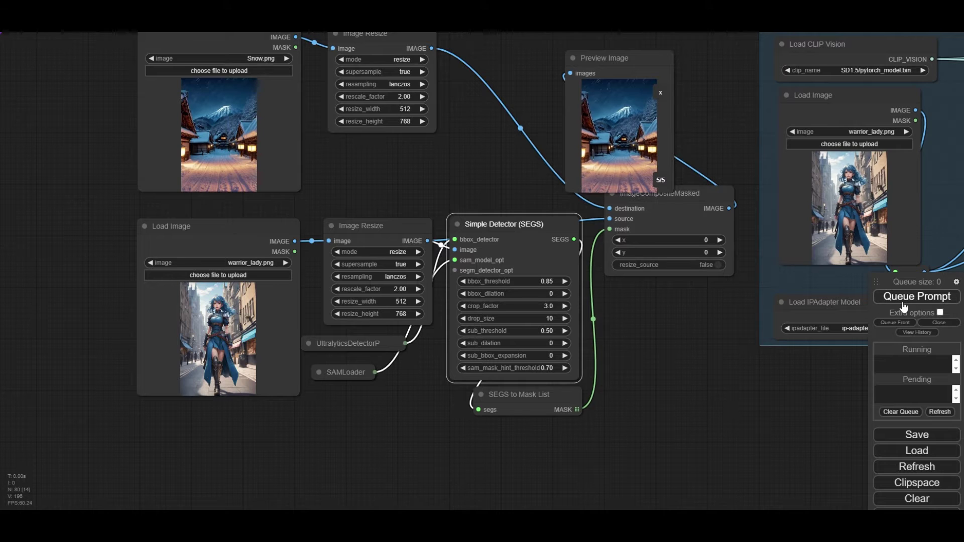
{"action": "left_click", "coordinate": [890, 300]}
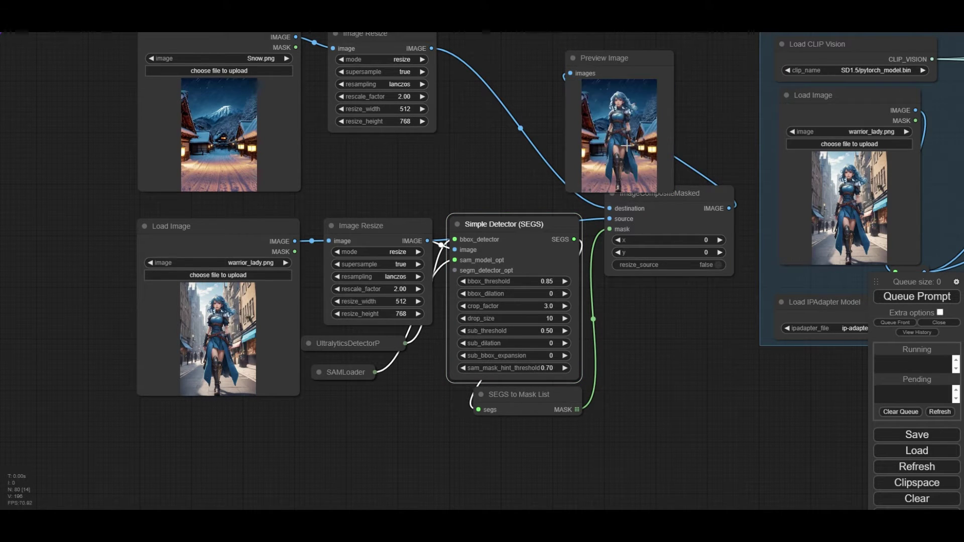
{"action": "scroll", "coordinate": [626, 145], "scroll_direction": "up", "scroll_amount": 8}
{"action": "left_click_drag", "start_coordinate": [787, 111], "coordinate": [789, 211]}
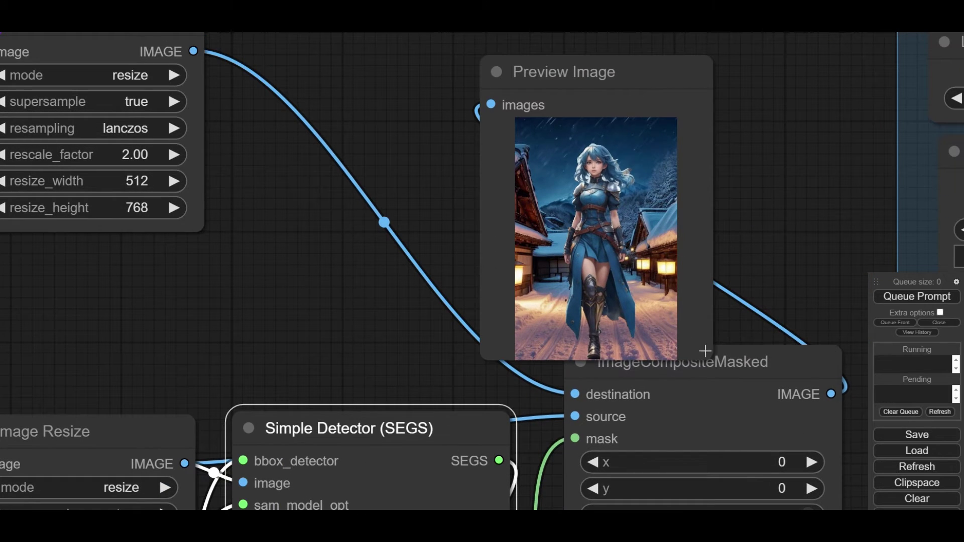
{"action": "scroll", "coordinate": [602, 251], "scroll_direction": "down", "scroll_amount": 10}
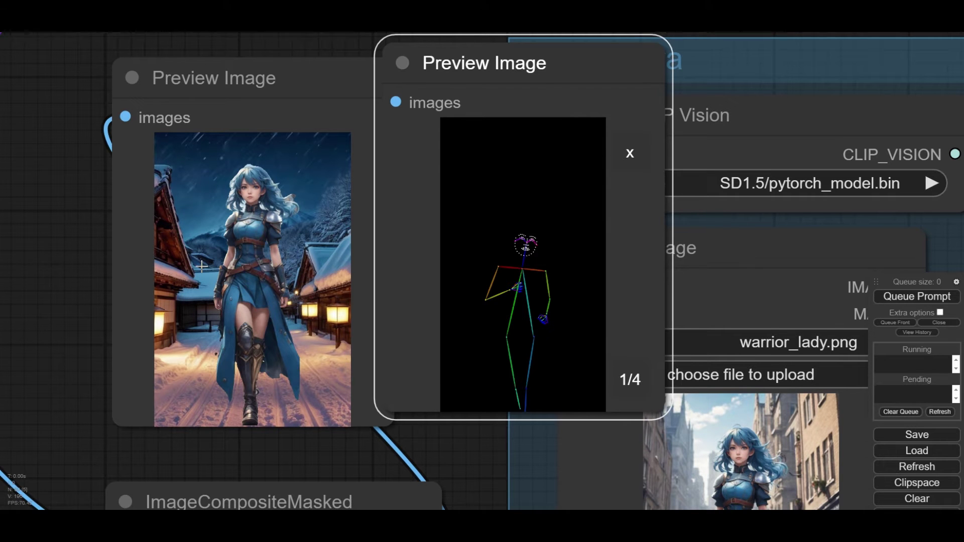
{"action": "scroll", "coordinate": [482, 271], "scroll_direction": "down", "scroll_amount": 6}
Step: Resize the warrior image to width 448 and height 624, then re-run the workflow
{"action": "scroll", "coordinate": [461, 242], "scroll_direction": "up", "scroll_amount": 3}
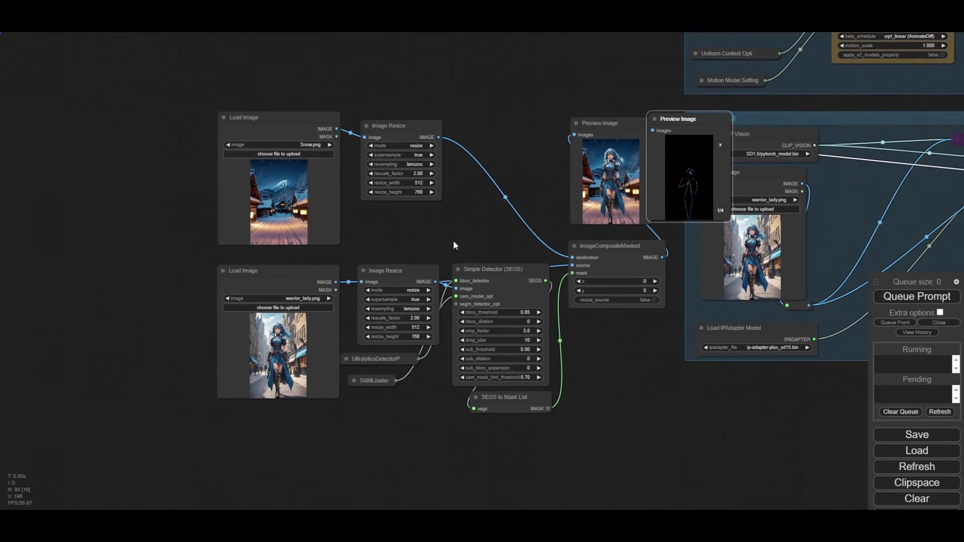
{"action": "scroll", "coordinate": [400, 232], "scroll_direction": "up", "scroll_amount": 5}
{"action": "scroll", "coordinate": [372, 329], "scroll_direction": "up", "scroll_amount": 2}
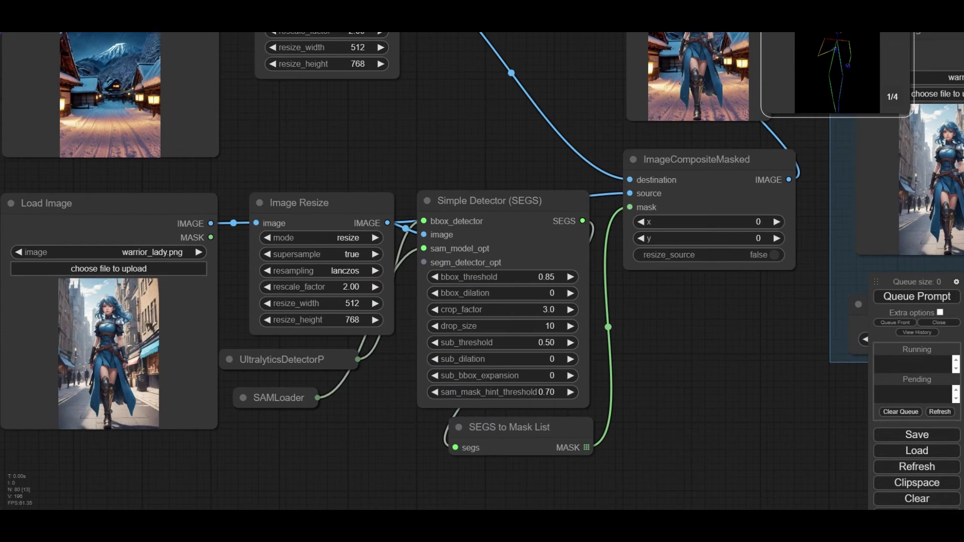
{"action": "left_click", "coordinate": [341, 301]}
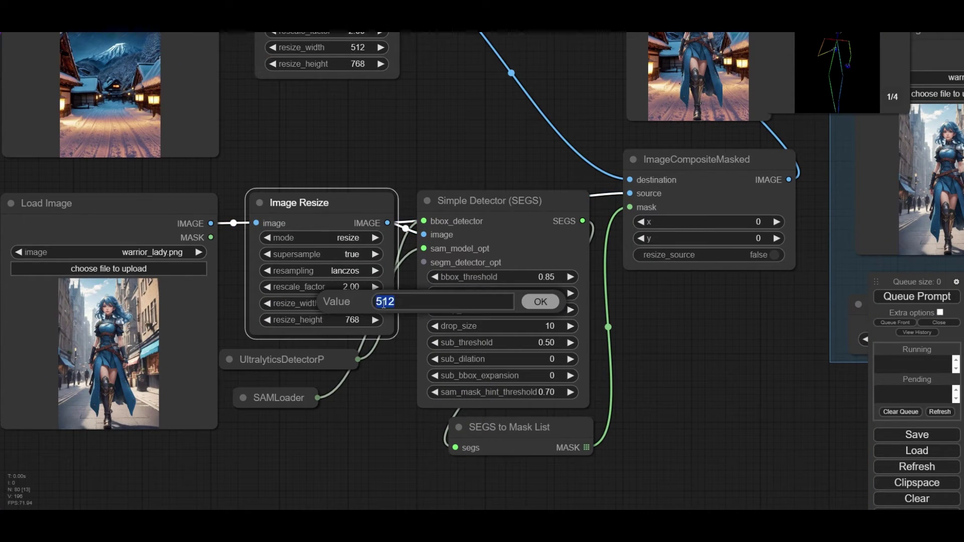
{"action": "type", "text": "448"}
{"action": "key", "text": "Return"}
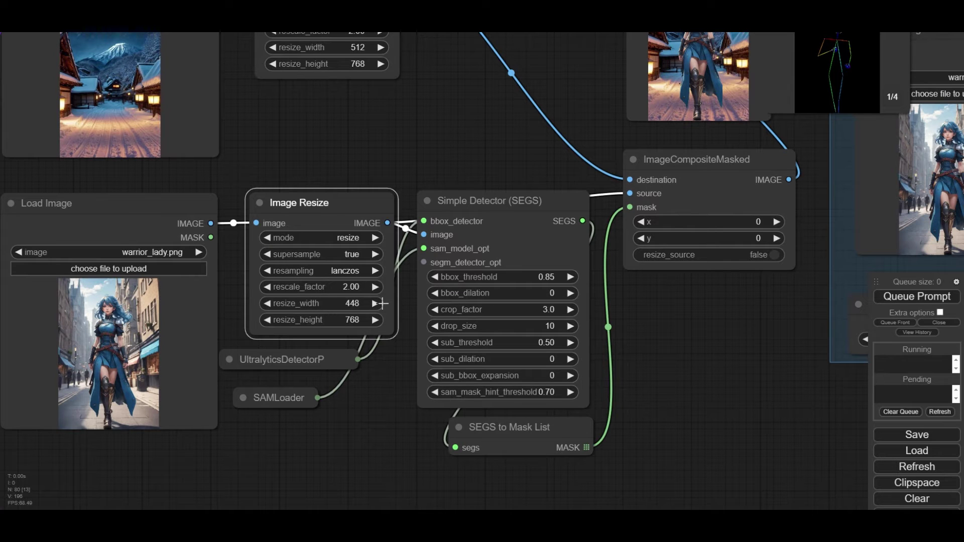
{"action": "left_click", "coordinate": [352, 320]}
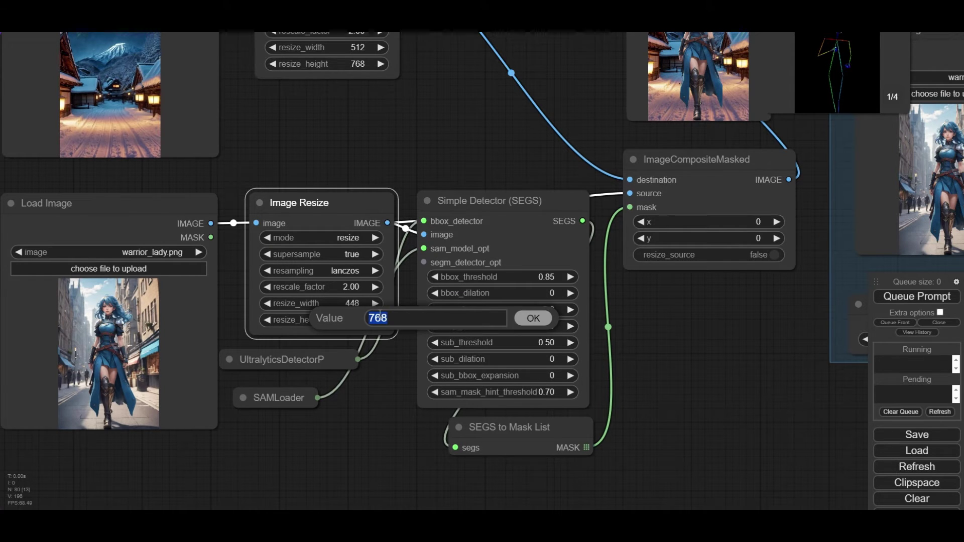
{"action": "type", "text": "624"}
{"action": "key", "text": "Return"}
{"action": "scroll", "coordinate": [153, 502], "scroll_direction": "down", "scroll_amount": 3}
{"action": "left_click", "coordinate": [906, 300]}
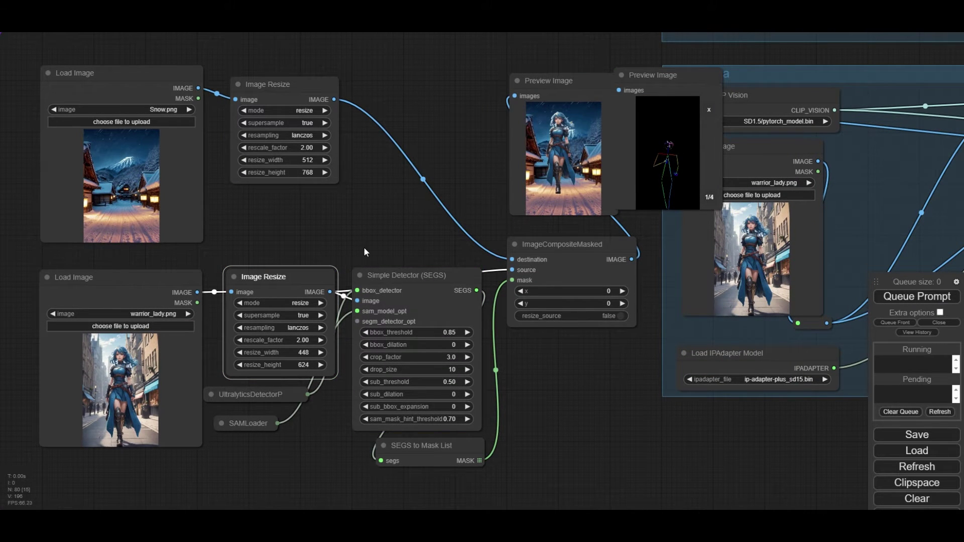
Step: Place the composited warrior at x 35, y 250 and re-run to update the preview
{"action": "scroll", "coordinate": [602, 132], "scroll_direction": "up", "scroll_amount": 5}
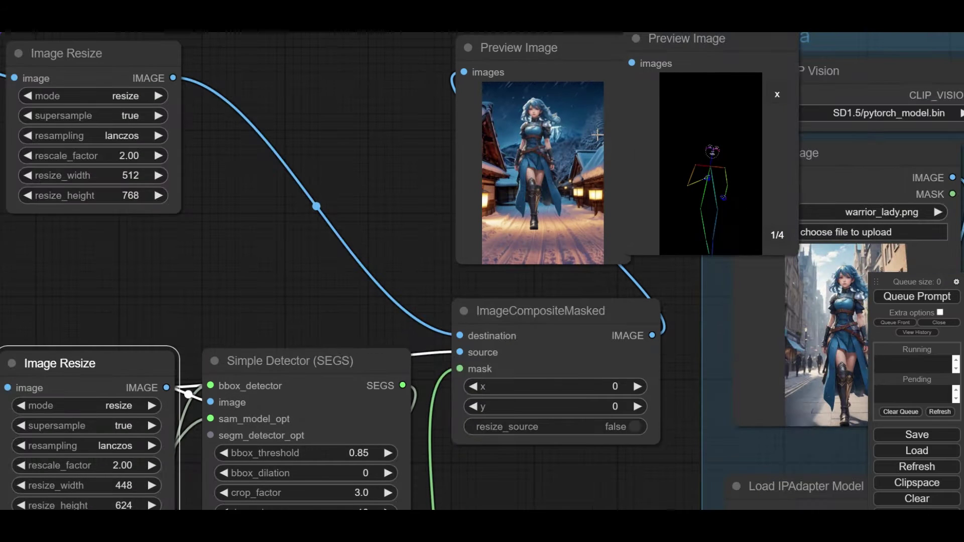
{"action": "scroll", "coordinate": [592, 208], "scroll_direction": "down", "scroll_amount": 5}
{"action": "left_click", "coordinate": [600, 301]}
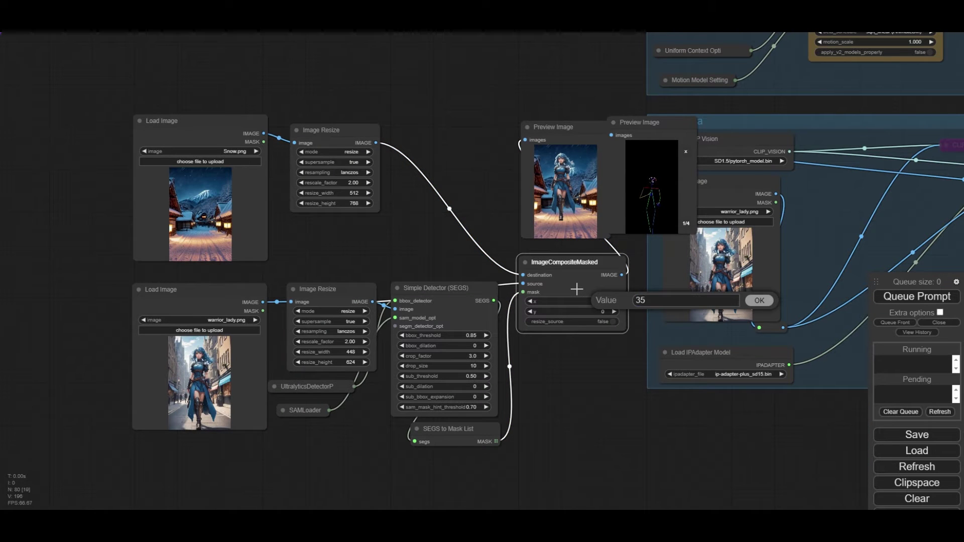
{"action": "key", "text": "Return"}
{"action": "scroll", "coordinate": [602, 314], "scroll_direction": "up", "scroll_amount": 4}
{"action": "left_click", "coordinate": [590, 311]}
{"action": "type", "text": "250"}
{"action": "key", "text": "Return"}
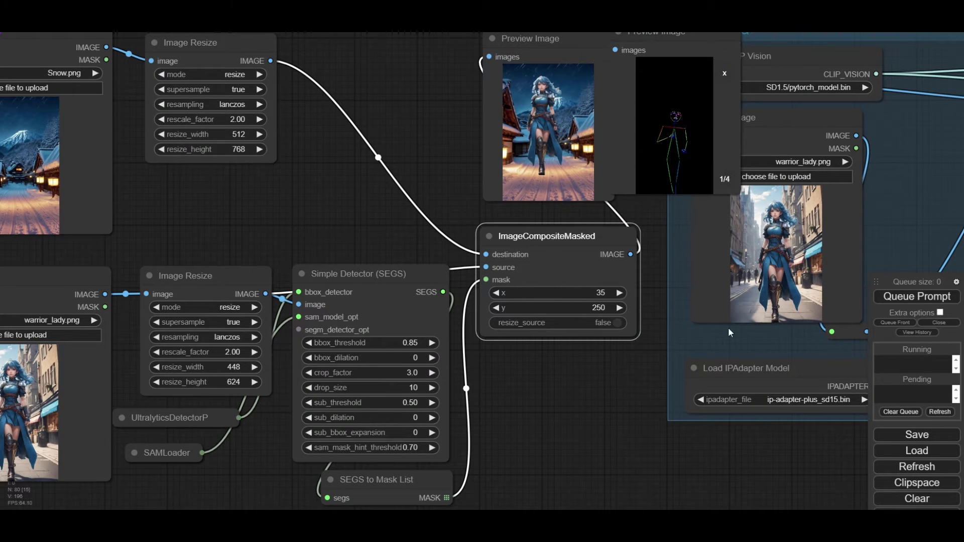
{"action": "left_click", "coordinate": [918, 297]}
{"action": "left_click_drag", "start_coordinate": [655, 219], "coordinate": [622, 263]}
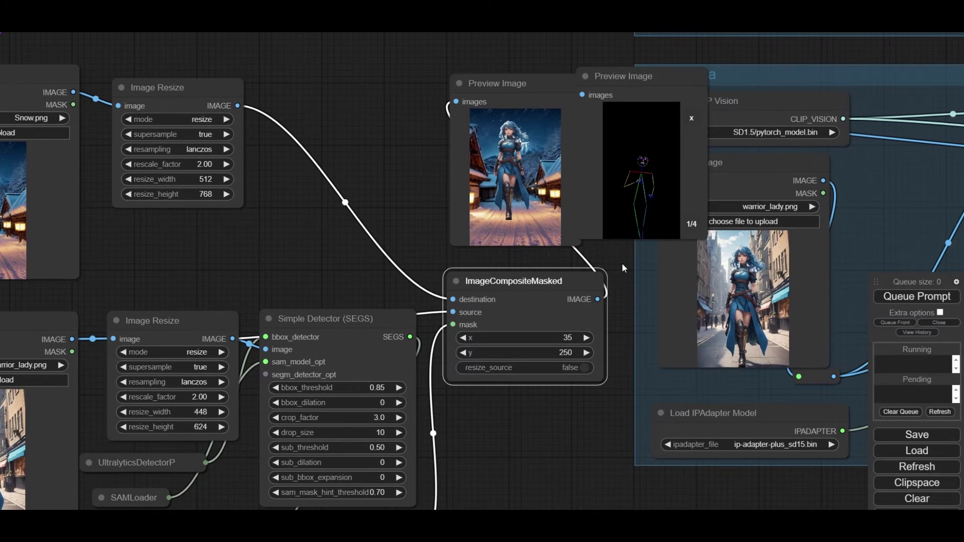
{"action": "left_click_drag", "start_coordinate": [635, 79], "coordinate": [606, 91]}
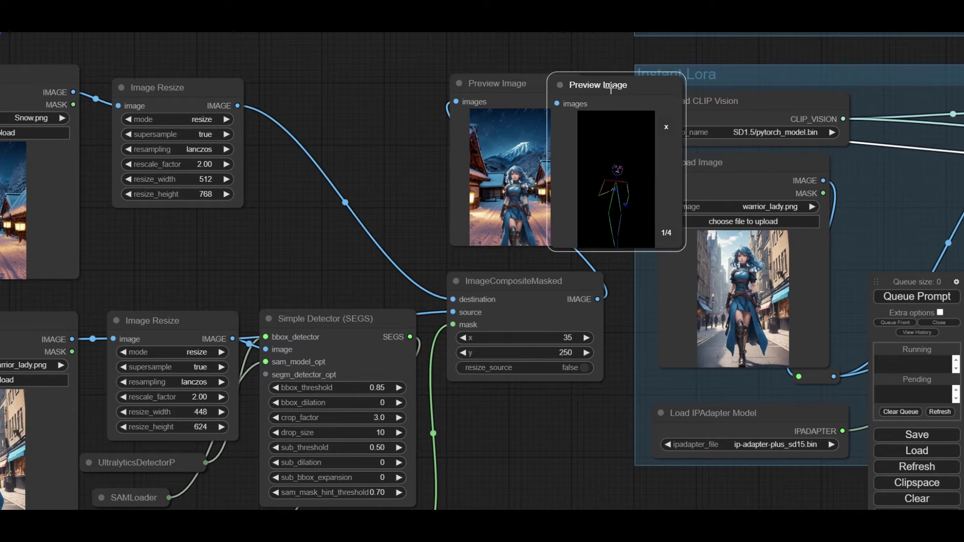
{"action": "scroll", "coordinate": [545, 199], "scroll_direction": "up", "scroll_amount": 4}
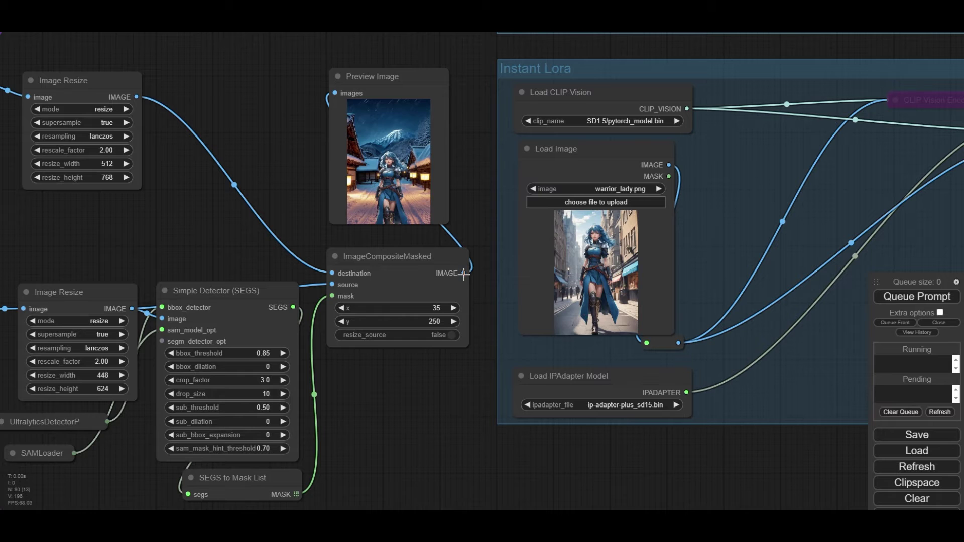
Step: Connect ImageCompositeMasked's IMAGE output to the Instant Lora group and render the animation
{"action": "left_click_drag", "start_coordinate": [463, 273], "coordinate": [645, 344]}
{"action": "scroll", "coordinate": [617, 374], "scroll_direction": "down", "scroll_amount": 5}
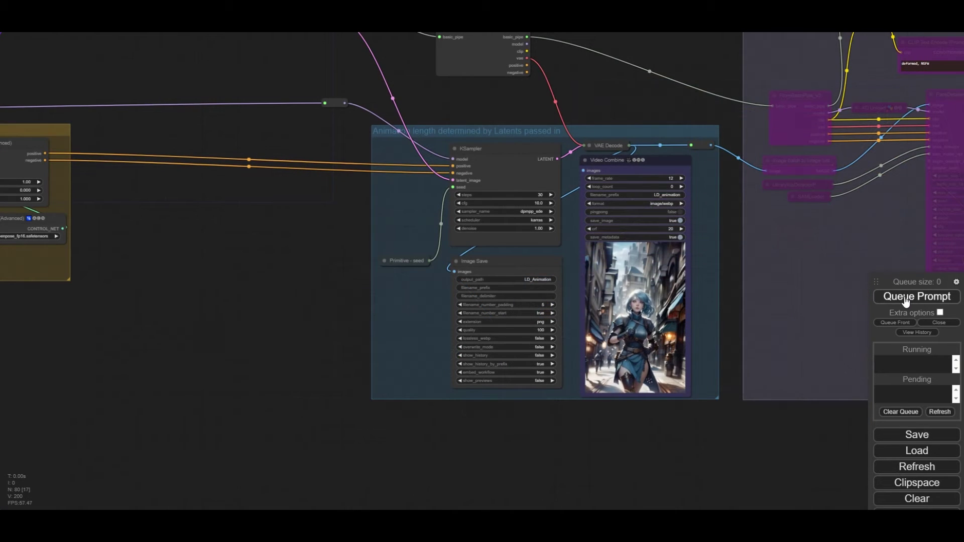
{"action": "left_click", "coordinate": [907, 297]}
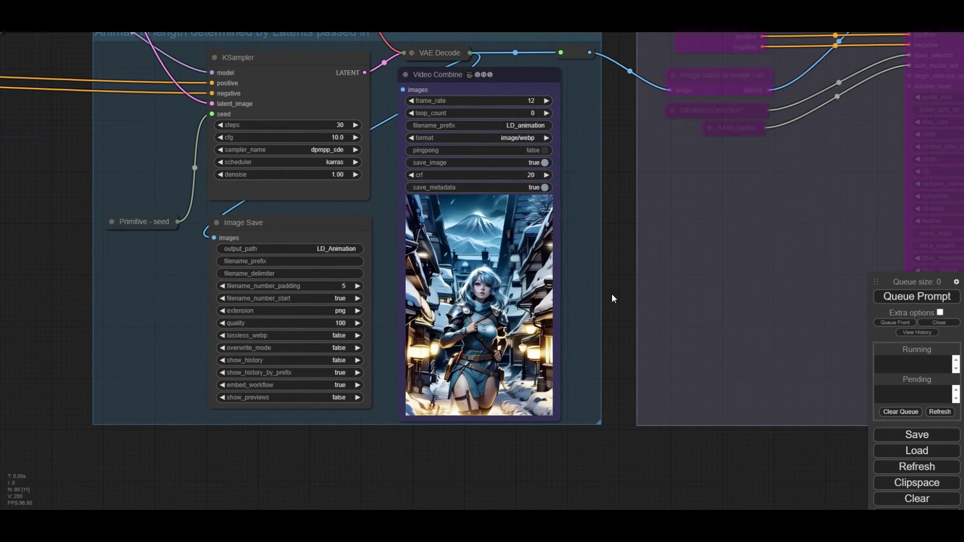
{"action": "scroll", "coordinate": [603, 302], "scroll_direction": "up", "scroll_amount": 4}
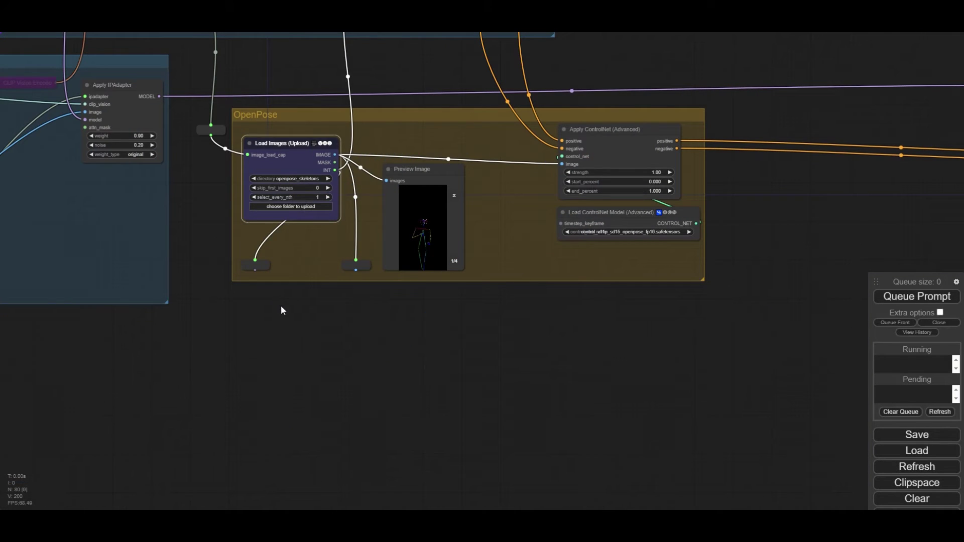
Step: Paste two Load Images copies below the OpenPose group, each capped by its frame count
{"action": "key", "text": "ctrl+v"}
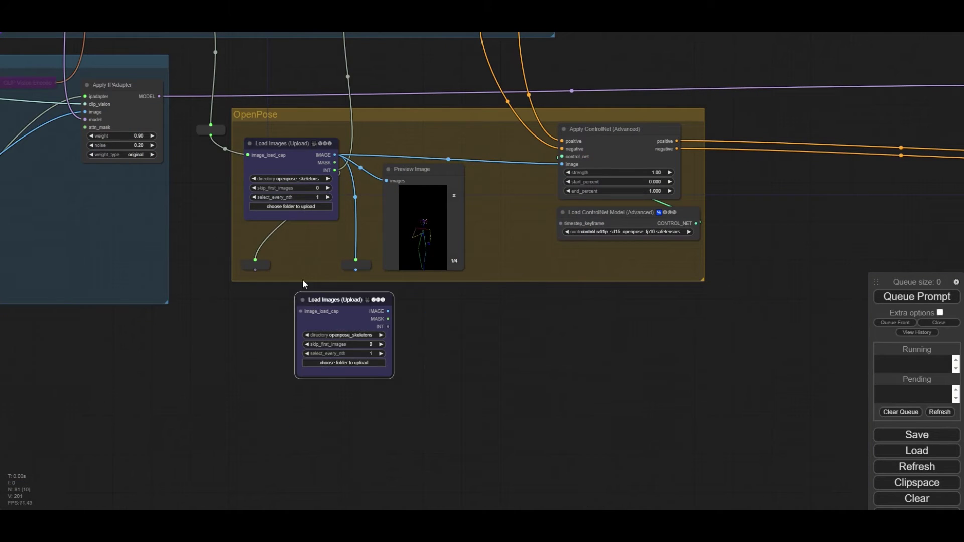
{"action": "left_click_drag", "start_coordinate": [325, 305], "coordinate": [280, 336]}
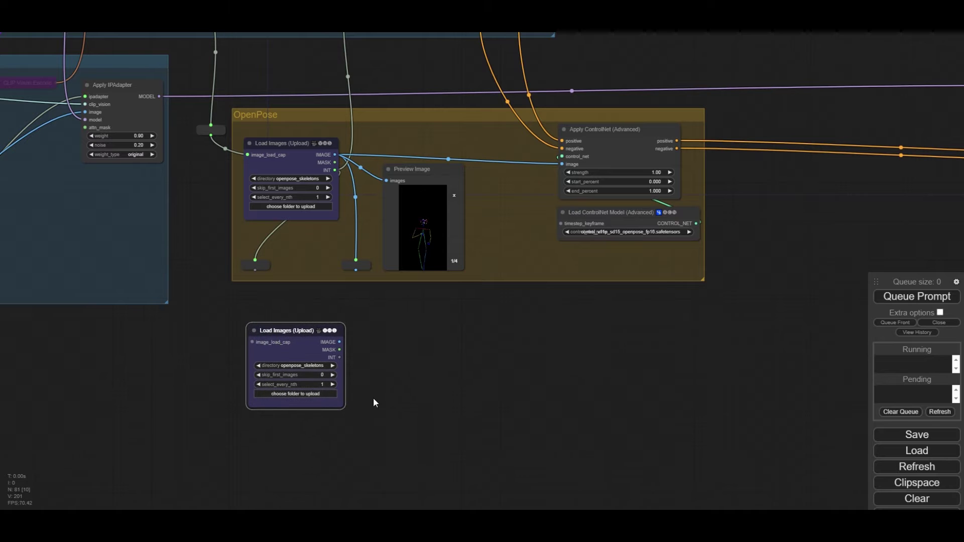
{"action": "key", "text": "ctrl+v"}
{"action": "left_click_drag", "start_coordinate": [451, 370], "coordinate": [466, 296]}
{"action": "left_click_drag", "start_coordinate": [437, 329], "coordinate": [296, 361]}
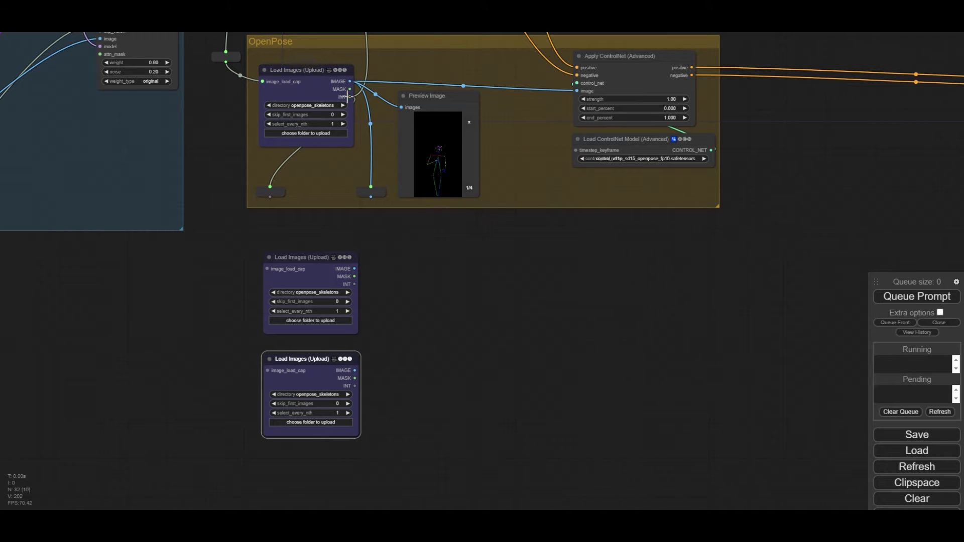
{"action": "left_click_drag", "start_coordinate": [348, 96], "coordinate": [268, 268]}
{"action": "left_click_drag", "start_coordinate": [349, 96], "coordinate": [268, 370]}
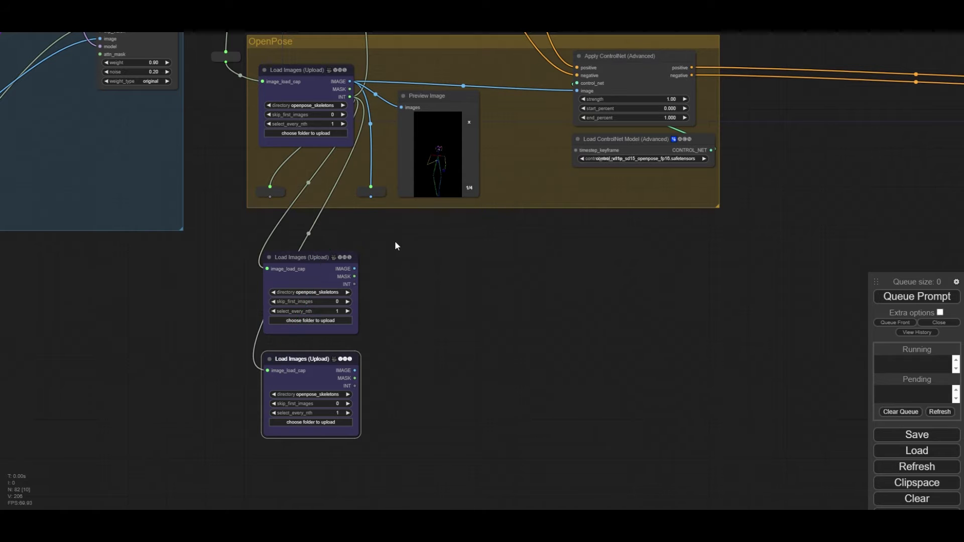
Step: Point the two new loaders at the Zoe_depth_maps and MLSD_lines folders
{"action": "scroll", "coordinate": [331, 273], "scroll_direction": "up", "scroll_amount": 6}
{"action": "left_click", "coordinate": [317, 294]}
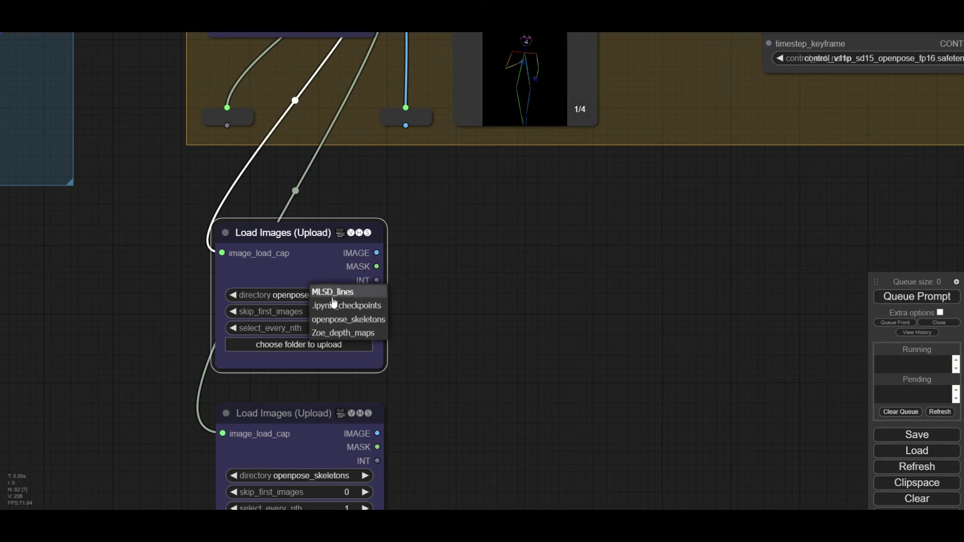
{"action": "left_click", "coordinate": [344, 334]}
{"action": "scroll", "coordinate": [427, 322], "scroll_direction": "down", "scroll_amount": 2}
{"action": "left_click", "coordinate": [319, 371]}
{"action": "left_click", "coordinate": [338, 372]}
Step: Paste a linked copy of the Apply ControlNet and Load ControlNet pair
{"action": "scroll", "coordinate": [377, 319], "scroll_direction": "down", "scroll_amount": 5}
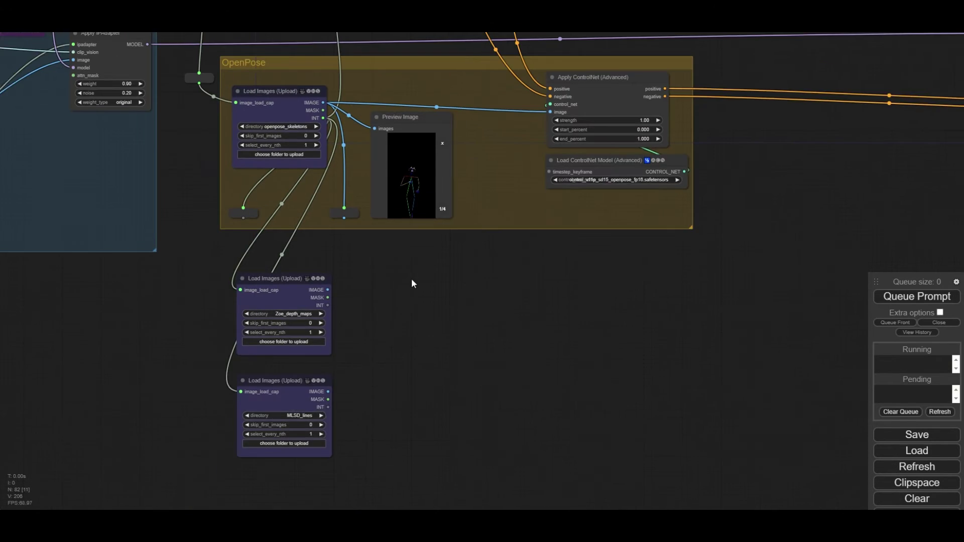
{"action": "right_click", "coordinate": [575, 112]}
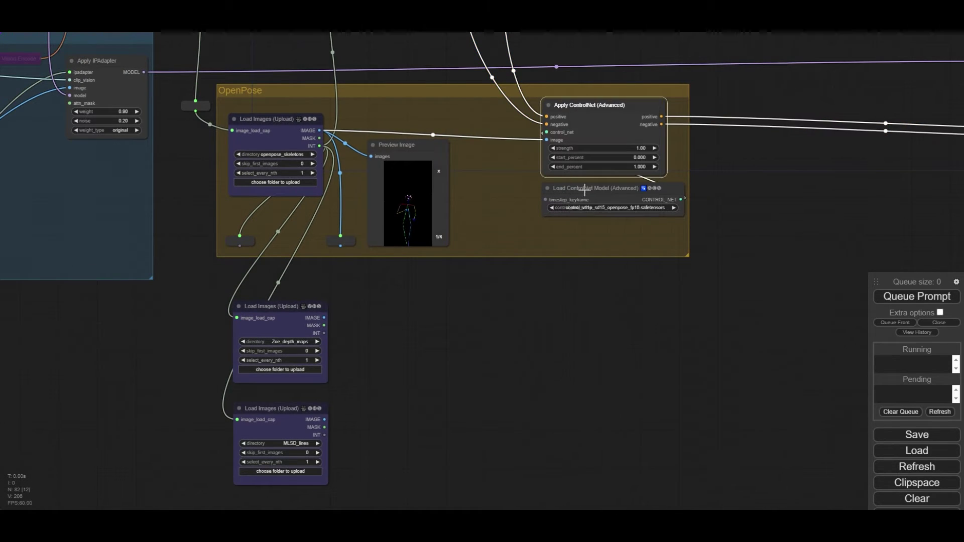
{"action": "left_click", "coordinate": [583, 191]}
{"action": "left_click", "coordinate": [547, 294]}
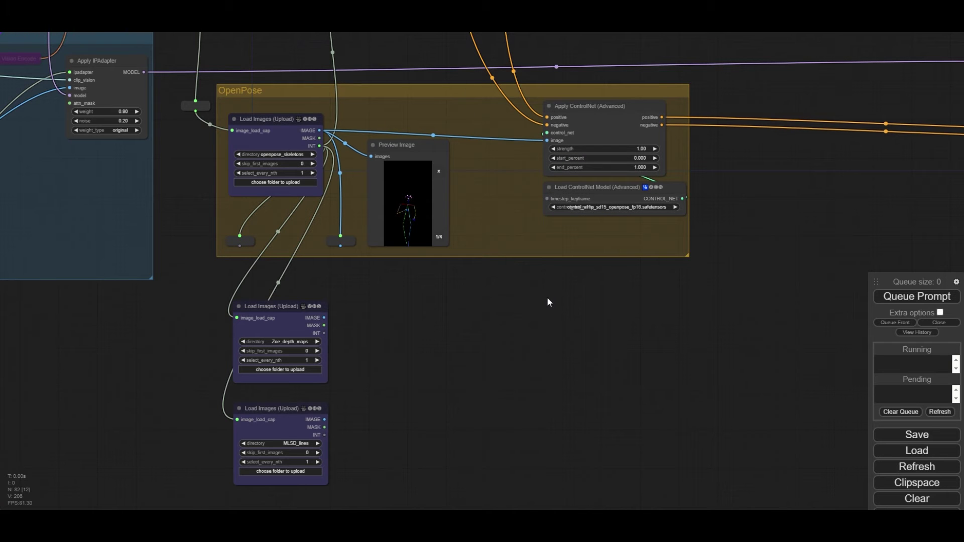
{"action": "key", "text": "ctrl+shift+v"}
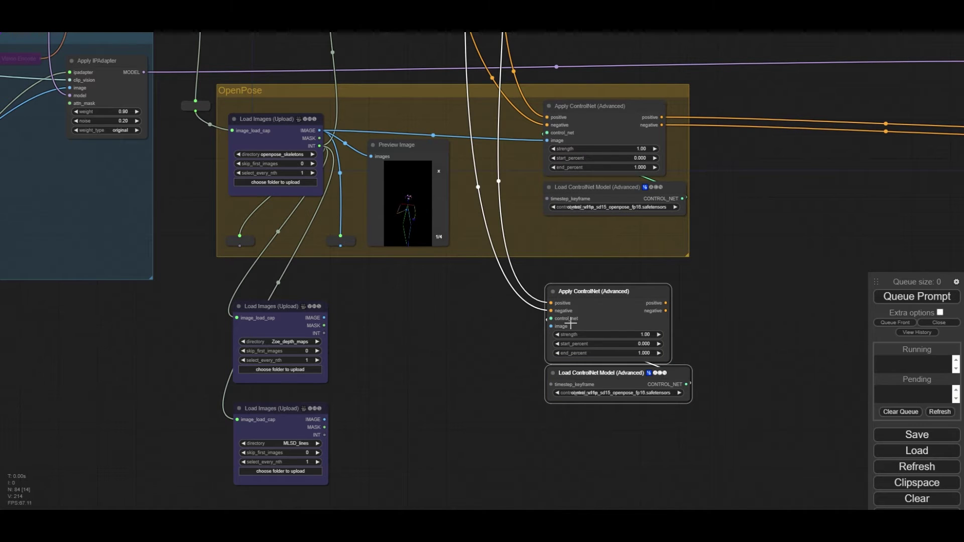
Step: Add a third ControlNet pair and chain its positive and negative conditioning from the second stage
{"action": "key", "text": "ctrl+shift+v"}
{"action": "left_click_drag", "start_coordinate": [555, 392], "coordinate": [572, 402]}
{"action": "scroll", "coordinate": [565, 400], "scroll_direction": "down", "scroll_amount": 1}
{"action": "left_click_drag", "start_coordinate": [507, 431], "coordinate": [484, 371]}
{"action": "left_click_drag", "start_coordinate": [538, 410], "coordinate": [543, 428]}
{"action": "mouse_move", "coordinate": [564, 347]}
{"action": "left_mouse_down"}
{"action": "mouse_move", "coordinate": [567, 362]}
{"action": "mouse_move", "coordinate": [582, 350]}
{"action": "left_mouse_up"}
{"action": "left_click_drag", "start_coordinate": [634, 252], "coordinate": [533, 361]}
{"action": "left_click_drag", "start_coordinate": [634, 259], "coordinate": [532, 368]}
{"action": "left_click_drag", "start_coordinate": [557, 429], "coordinate": [555, 443]}
{"action": "left_click_drag", "start_coordinate": [577, 351], "coordinate": [575, 356]}
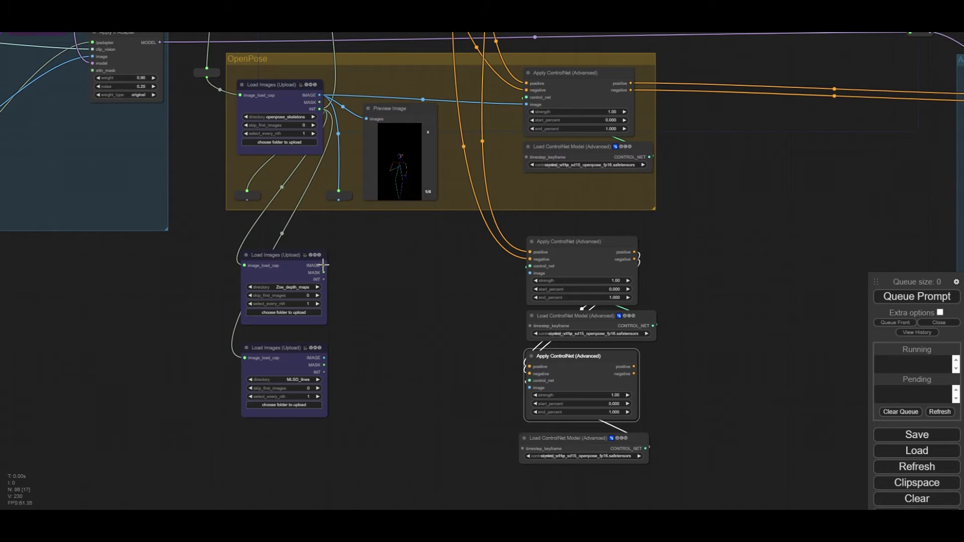
Step: Feed Zoe depth maps and MLSD lines into the stages, using the depth and MLSD models
{"action": "left_click_drag", "start_coordinate": [324, 265], "coordinate": [531, 271]}
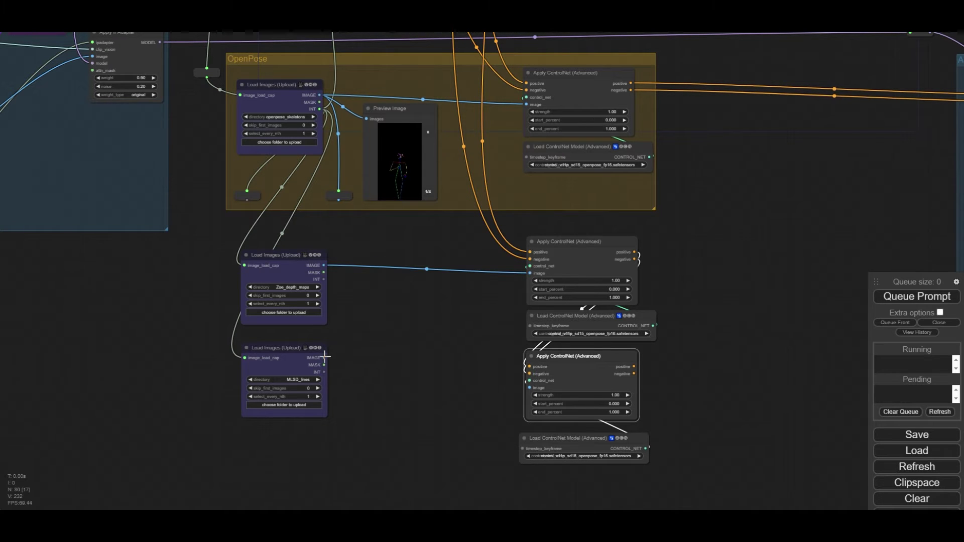
{"action": "left_click_drag", "start_coordinate": [325, 358], "coordinate": [530, 388]}
{"action": "scroll", "coordinate": [567, 344], "scroll_direction": "up", "scroll_amount": 3}
{"action": "left_click", "coordinate": [678, 261]}
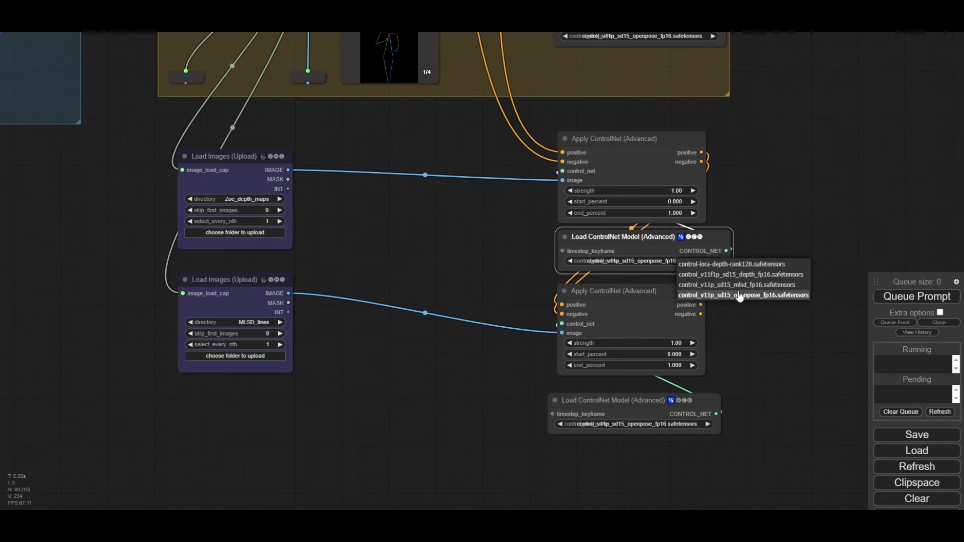
{"action": "left_click", "coordinate": [738, 275]}
{"action": "left_click", "coordinate": [686, 425]}
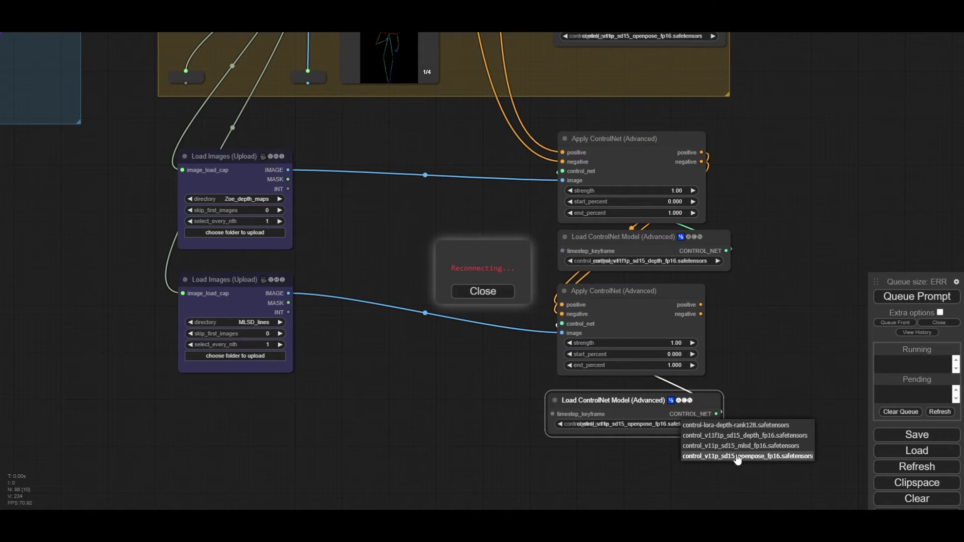
{"action": "left_click", "coordinate": [686, 447]}
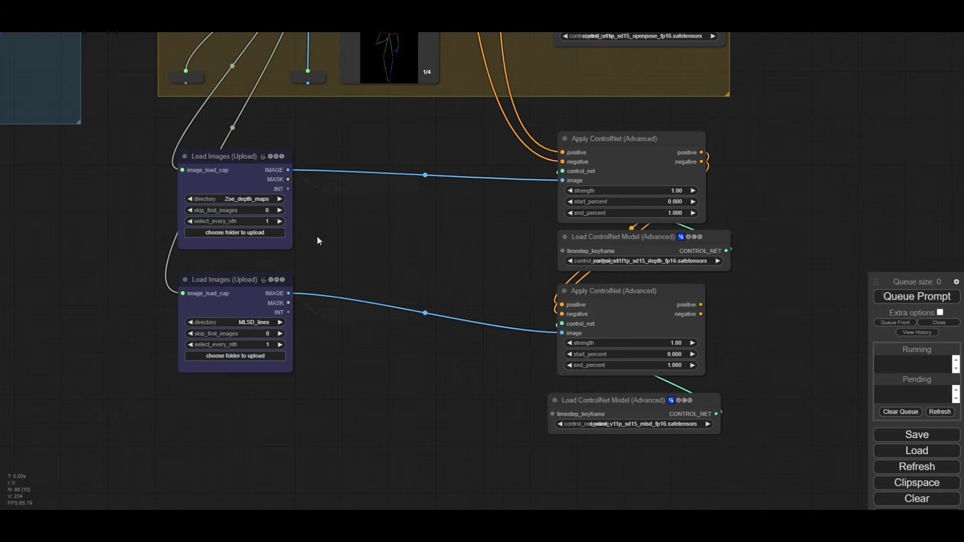
Step: Add preview nodes for the depth and MLSD images and run the workflow
{"action": "key", "text": "ctrl+shift+v"}
{"action": "left_click", "coordinate": [887, 297]}
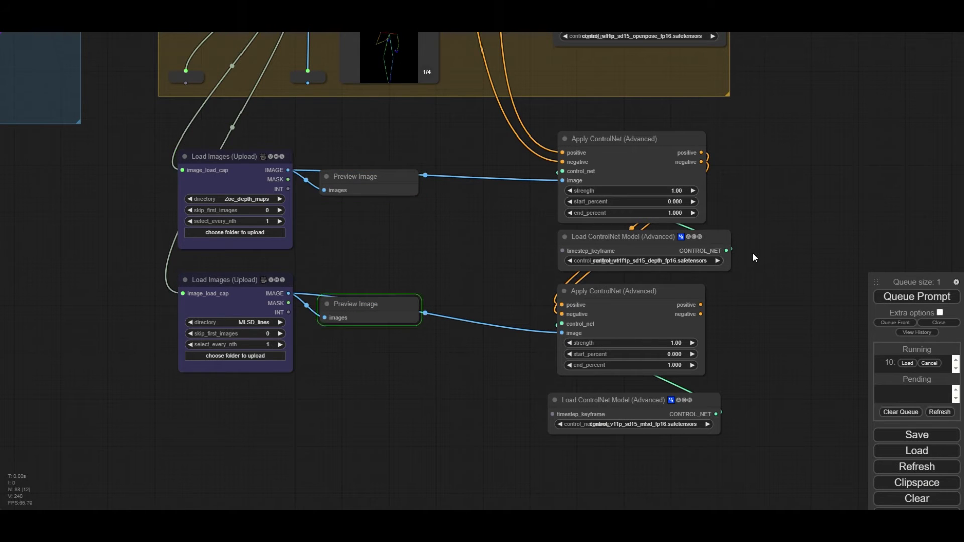
{"action": "scroll", "coordinate": [372, 235], "scroll_direction": "up", "scroll_amount": 7}
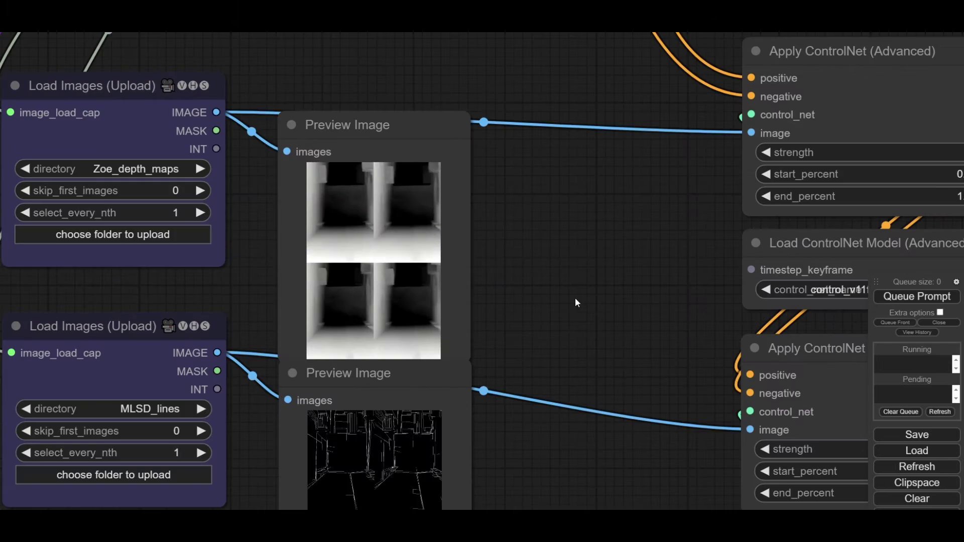
{"action": "scroll", "coordinate": [583, 215], "scroll_direction": "down", "scroll_amount": 5}
{"action": "scroll", "coordinate": [586, 158], "scroll_direction": "down", "scroll_amount": 3}
{"action": "scroll", "coordinate": [586, 158], "scroll_direction": "down", "scroll_amount": 4}
Step: Add two ColorToMask nodes, both fed from the same image source above
{"action": "double_click", "coordinate": [317, 411]}
{"action": "type", "text": "olor"}
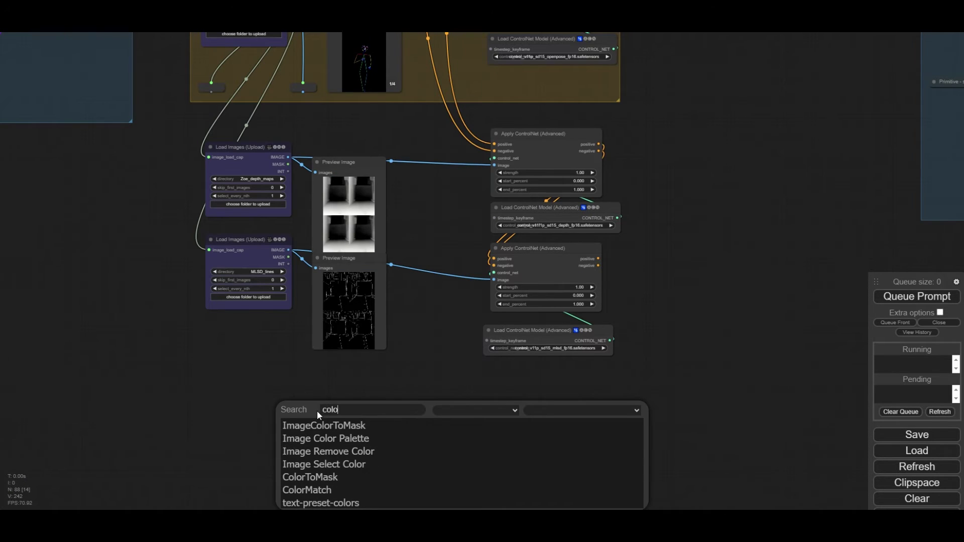
{"action": "left_click", "coordinate": [338, 478]}
{"action": "left_click_drag", "start_coordinate": [356, 406], "coordinate": [330, 388]}
{"action": "left_click_drag", "start_coordinate": [490, 446], "coordinate": [481, 410]}
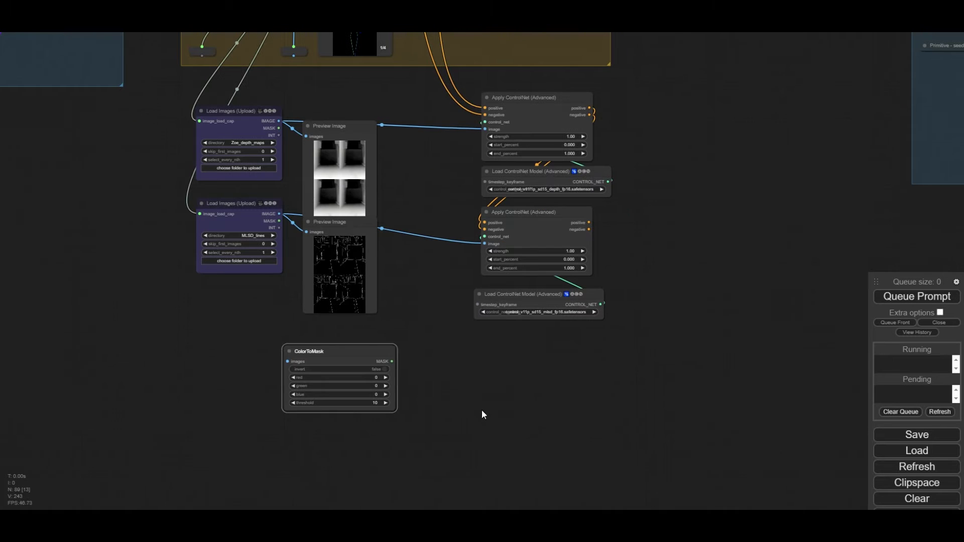
{"action": "left_click", "coordinate": [316, 354]}
{"action": "key", "text": "ctrl+v"}
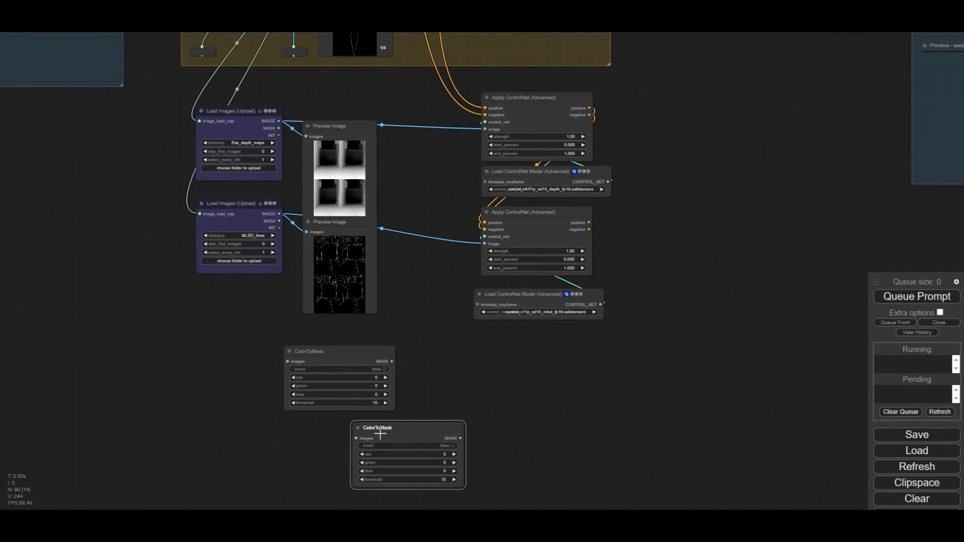
{"action": "left_click_drag", "start_coordinate": [380, 433], "coordinate": [316, 432]}
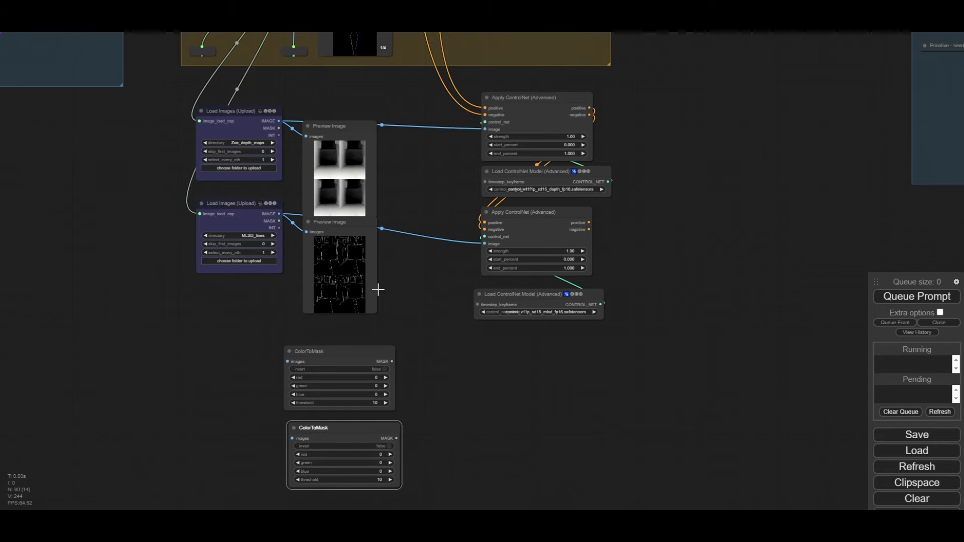
{"action": "left_click_drag", "start_coordinate": [381, 293], "coordinate": [409, 260]}
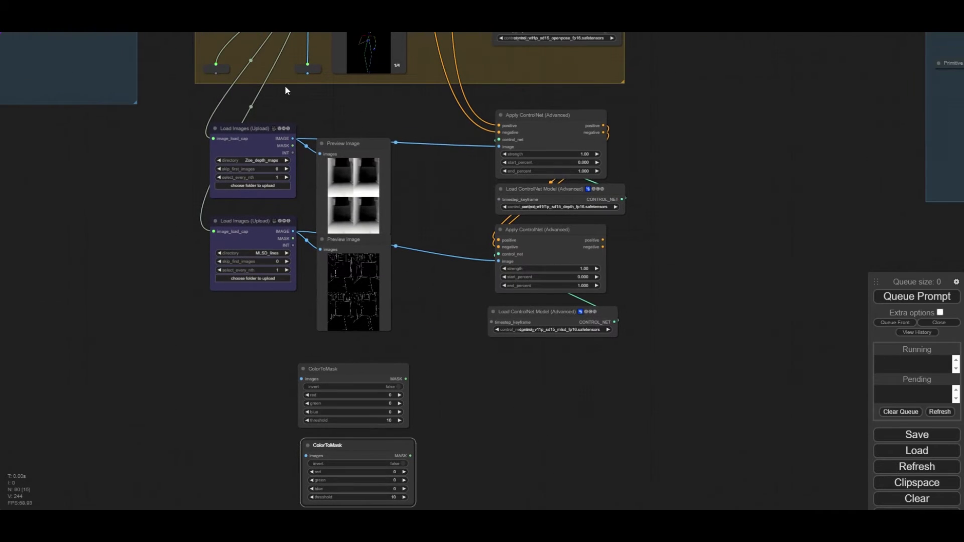
{"action": "left_click_drag", "start_coordinate": [307, 70], "coordinate": [301, 379]}
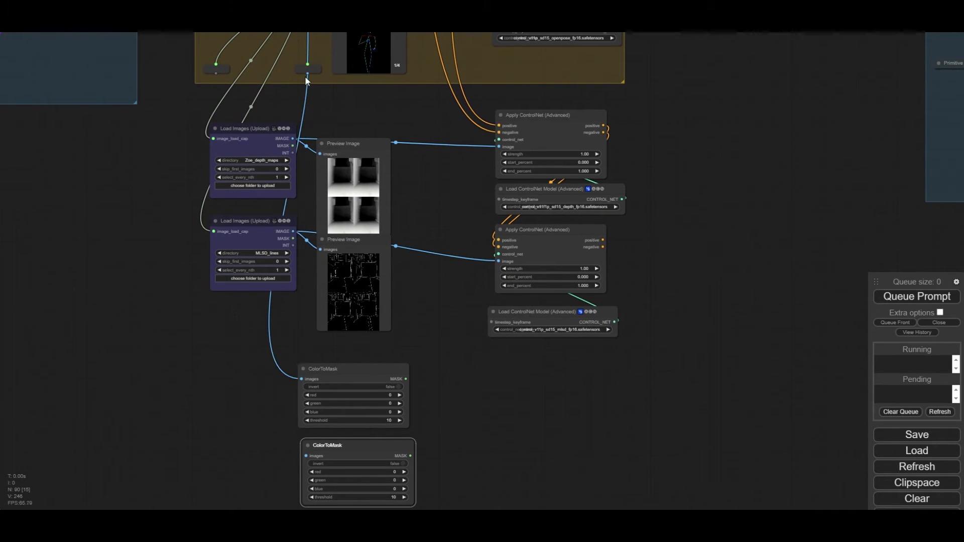
{"action": "left_click_drag", "start_coordinate": [307, 75], "coordinate": [306, 455]}
{"action": "left_click_drag", "start_coordinate": [460, 376], "coordinate": [486, 342]}
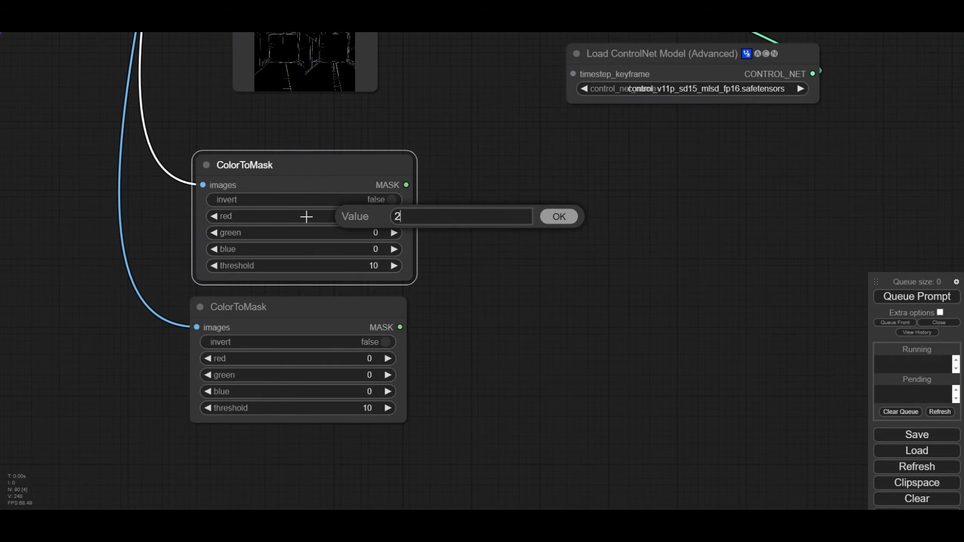
Step: Key the upper ColorToMask to white 255/255/255 with threshold 0
{"action": "type", "text": "55"}
{"action": "key", "text": "Return"}
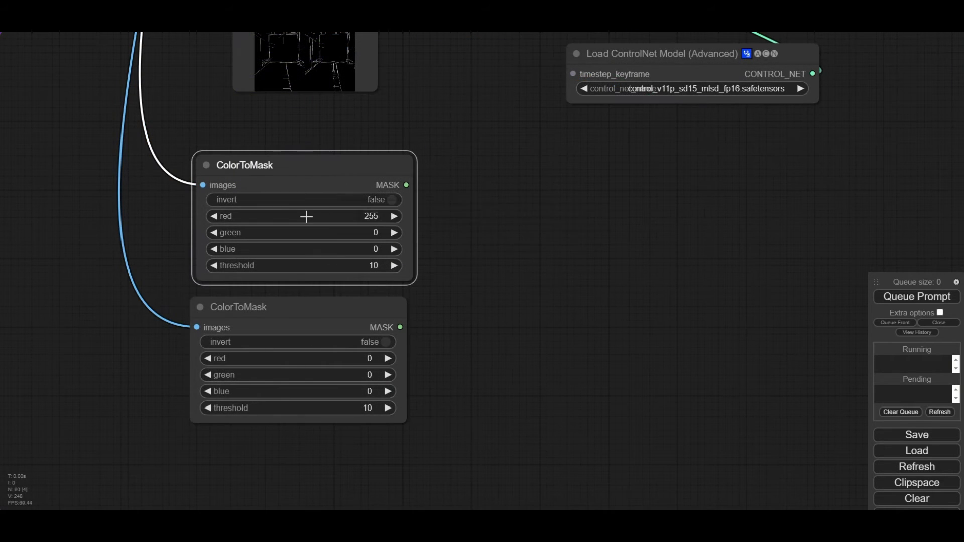
{"action": "left_click", "coordinate": [376, 234]}
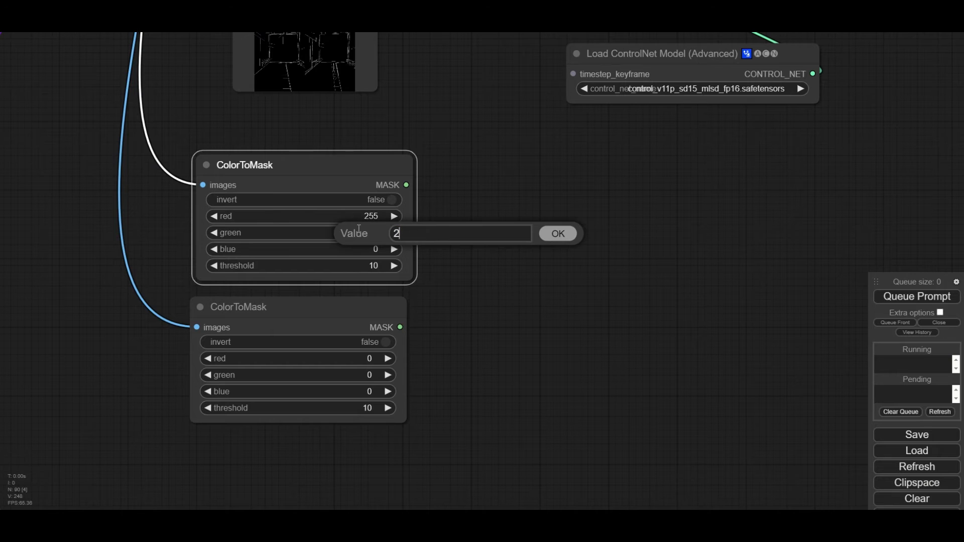
{"action": "key", "text": "Escape"}
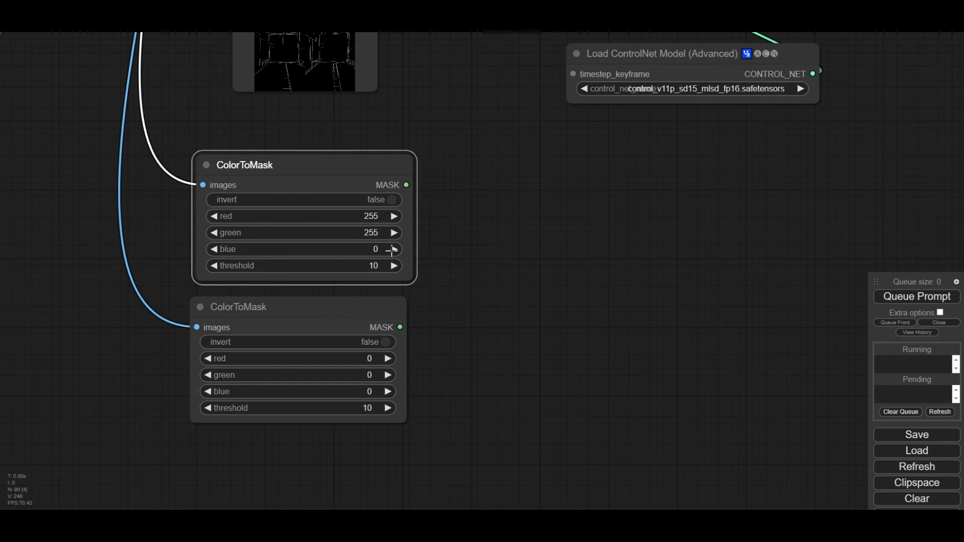
{"action": "left_click", "coordinate": [377, 252]}
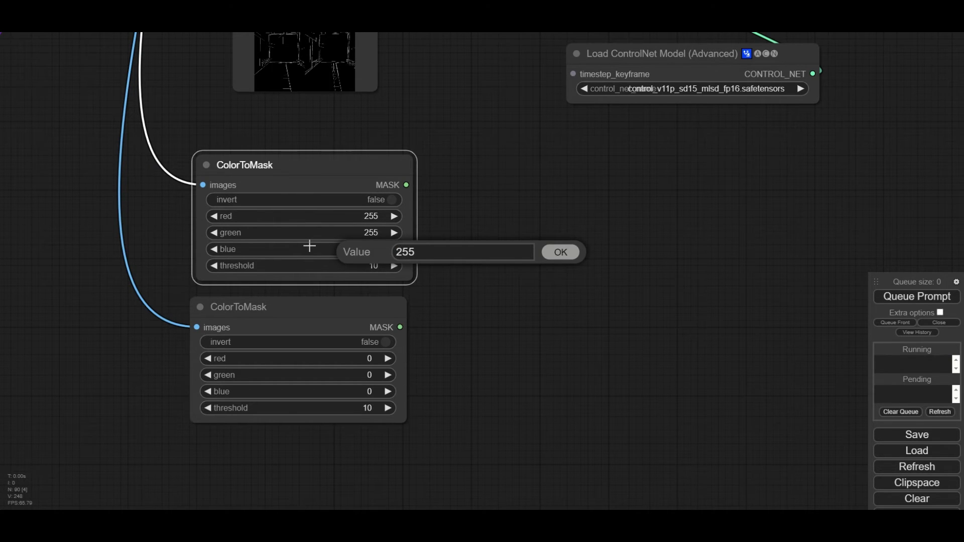
{"action": "type", "text": "255"}
{"action": "key", "text": "Return"}
{"action": "left_click", "coordinate": [376, 266]}
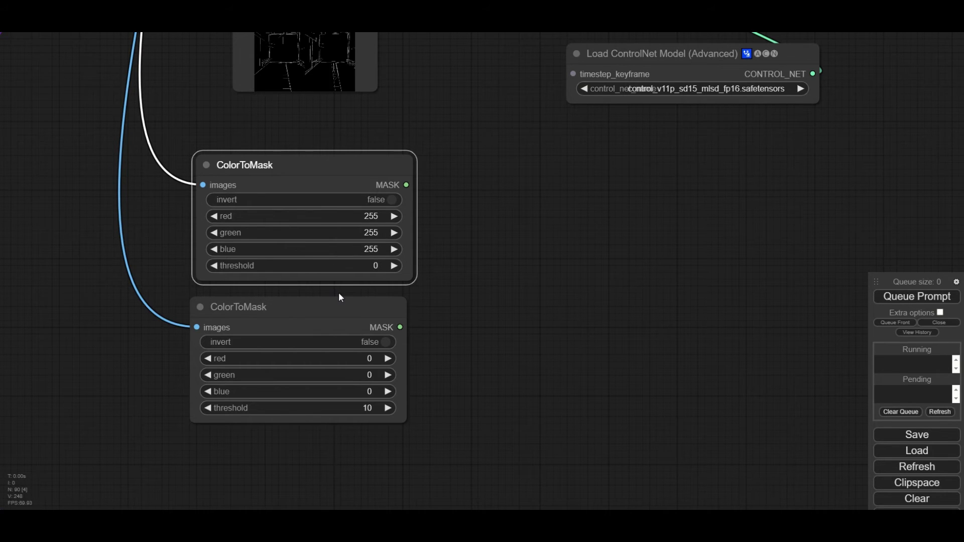
Step: Key the lower ColorToMask to 100/100/100 with threshold 168
{"action": "left_click", "coordinate": [370, 358]}
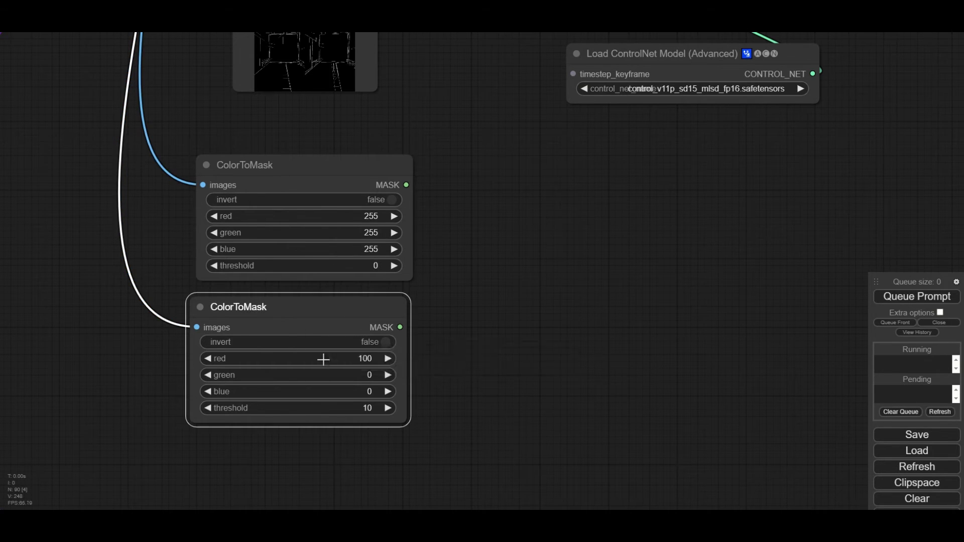
{"action": "left_click", "coordinate": [372, 374]}
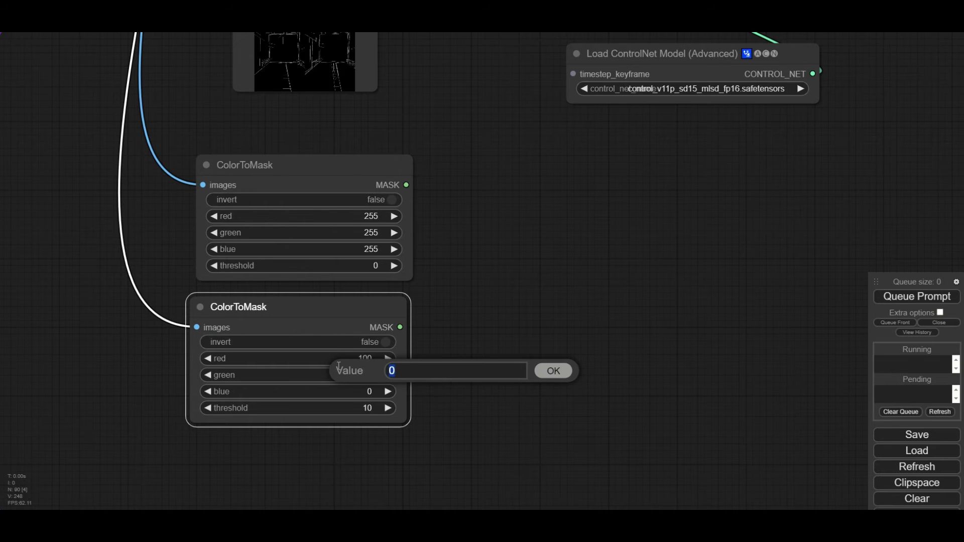
{"action": "type", "text": "0"}
{"action": "key", "text": "Return"}
{"action": "left_click", "coordinate": [370, 392]}
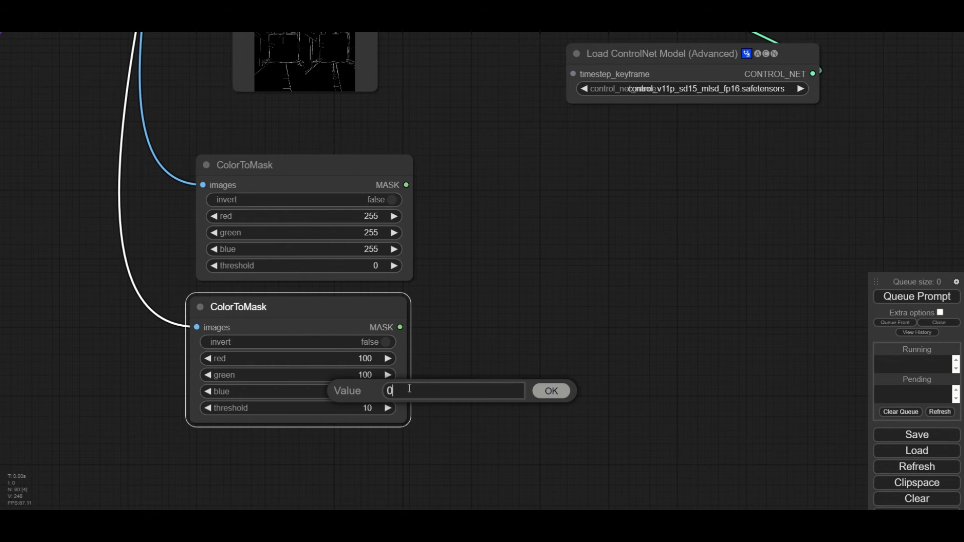
{"action": "key", "text": "Return"}
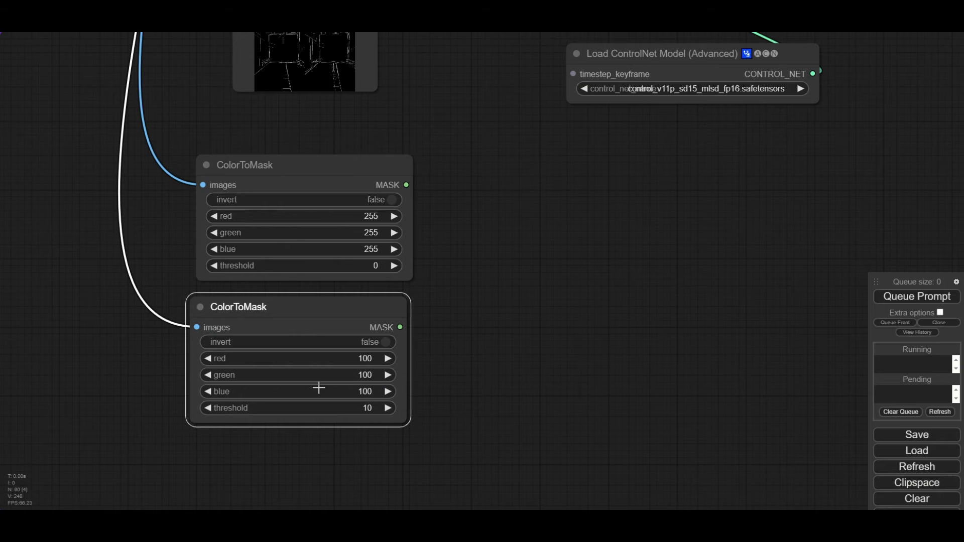
{"action": "left_click", "coordinate": [380, 410]}
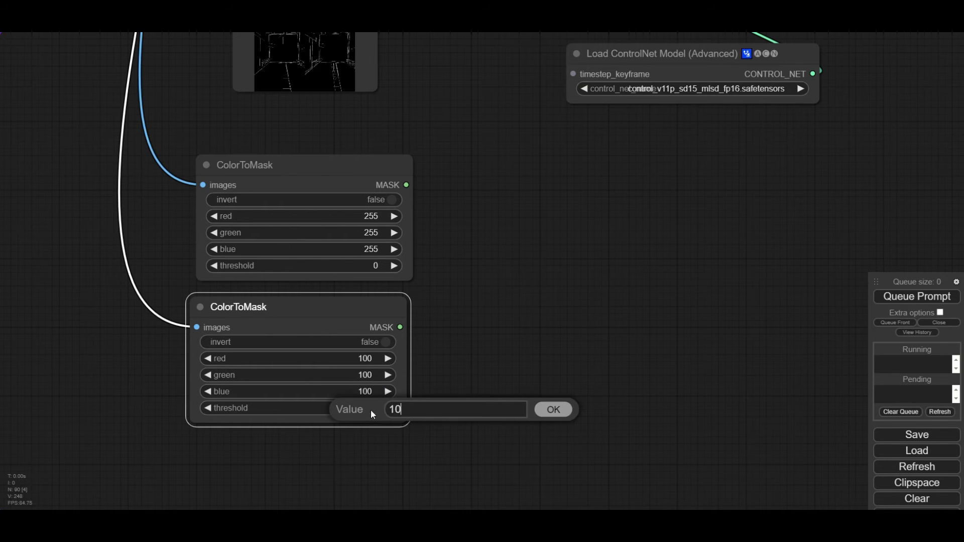
{"action": "key", "text": "Return"}
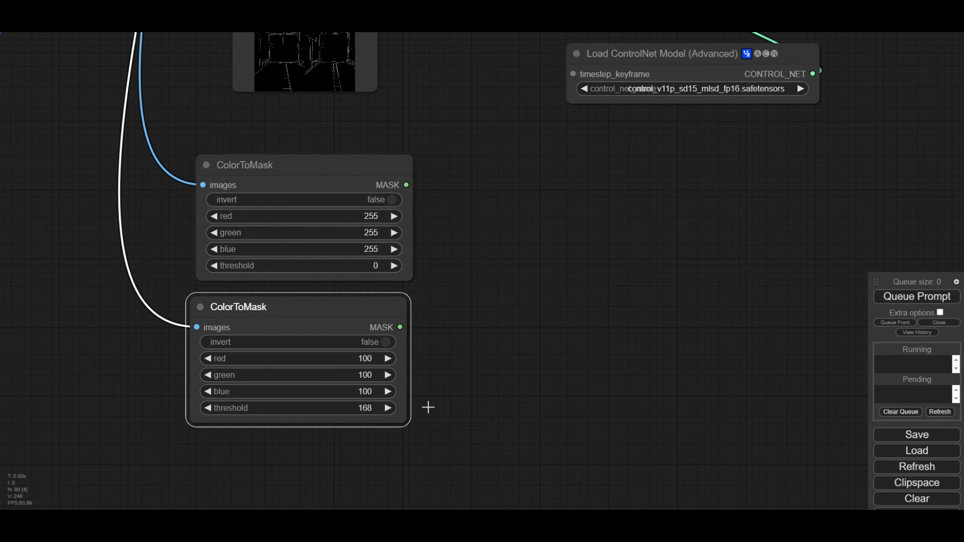
Step: Combine the white and grey masks in a MaskComposite node using the add operation
{"action": "double_click", "coordinate": [502, 200]}
{"action": "type", "text": "compos"}
{"action": "left_click", "coordinate": [452, 250]}
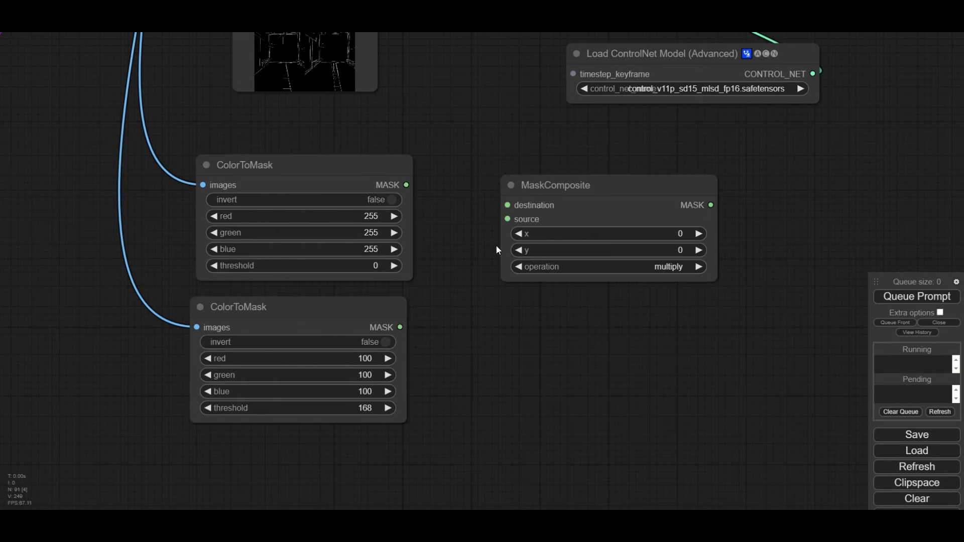
{"action": "left_click_drag", "start_coordinate": [552, 186], "coordinate": [519, 173]}
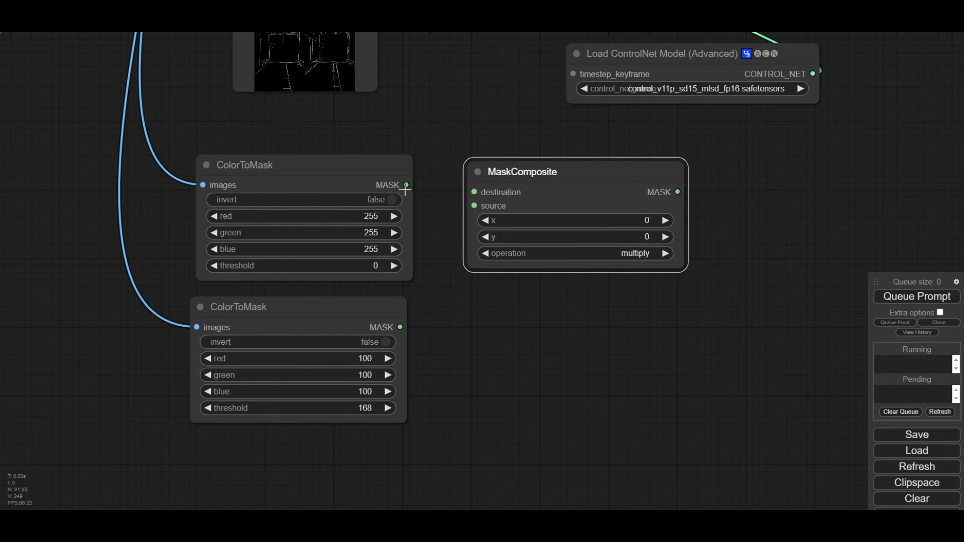
{"action": "left_click_drag", "start_coordinate": [406, 185], "coordinate": [474, 192]}
{"action": "left_click_drag", "start_coordinate": [400, 327], "coordinate": [474, 205]}
{"action": "left_click", "coordinate": [640, 254]}
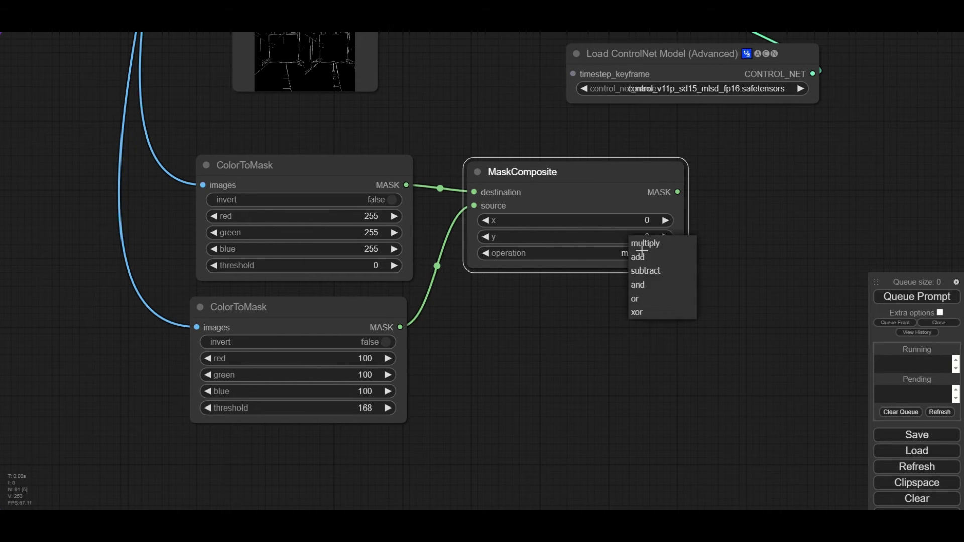
{"action": "left_click", "coordinate": [641, 259]}
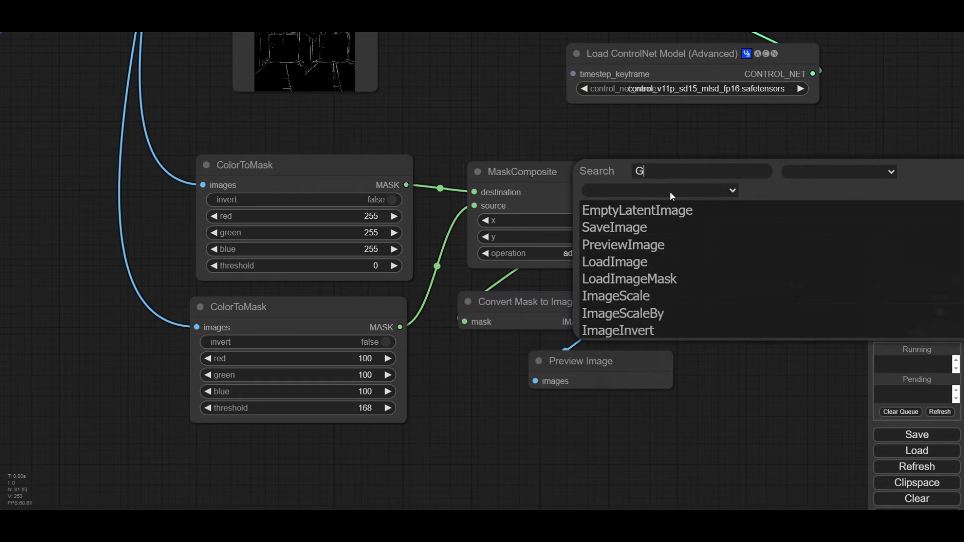
Step: Feed the combined mask into GrowMaskWithBlur with expand 100, blur_radius 20, sigma 1.7
{"action": "type", "text": "Grow"}
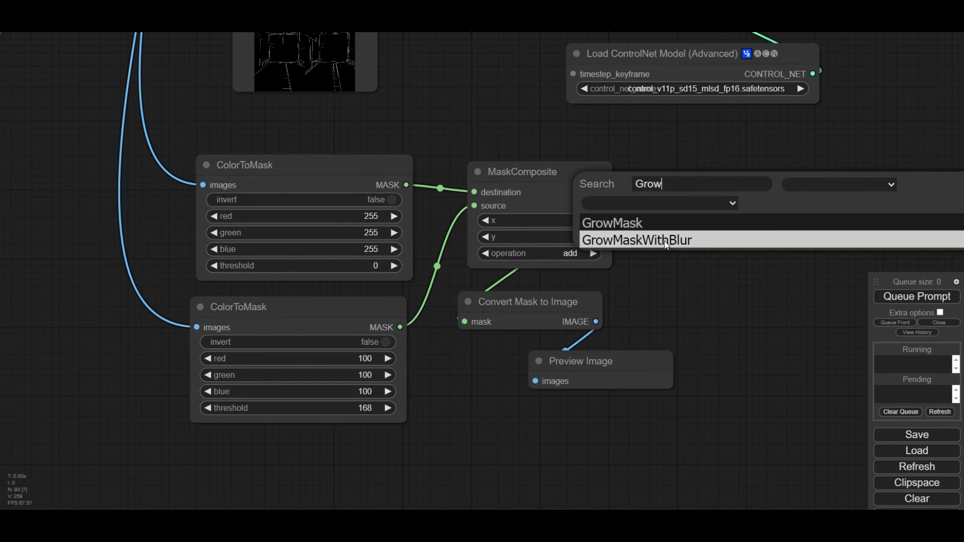
{"action": "left_click", "coordinate": [665, 241]}
{"action": "left_click_drag", "start_coordinate": [598, 368], "coordinate": [525, 370]}
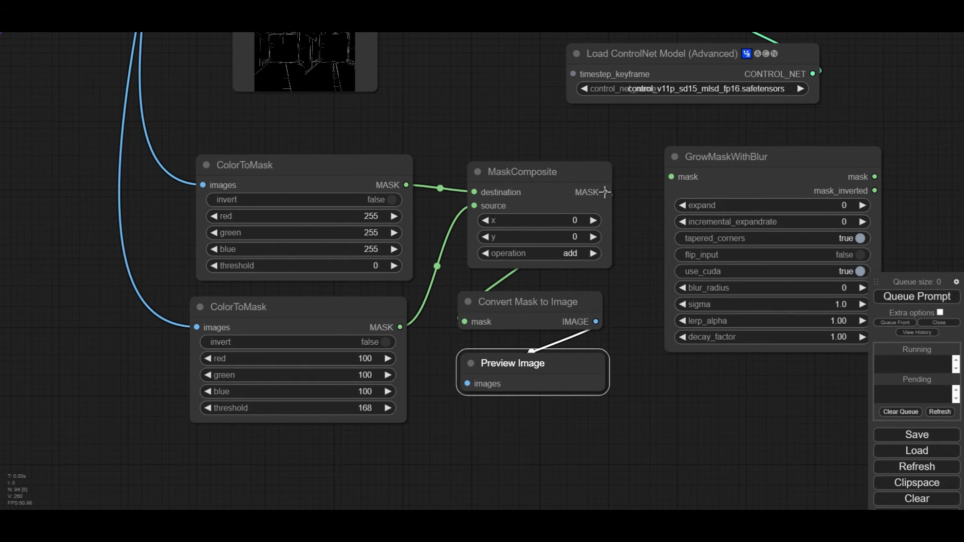
{"action": "left_click_drag", "start_coordinate": [606, 192], "coordinate": [694, 175]}
{"action": "left_click_drag", "start_coordinate": [697, 439], "coordinate": [618, 432]}
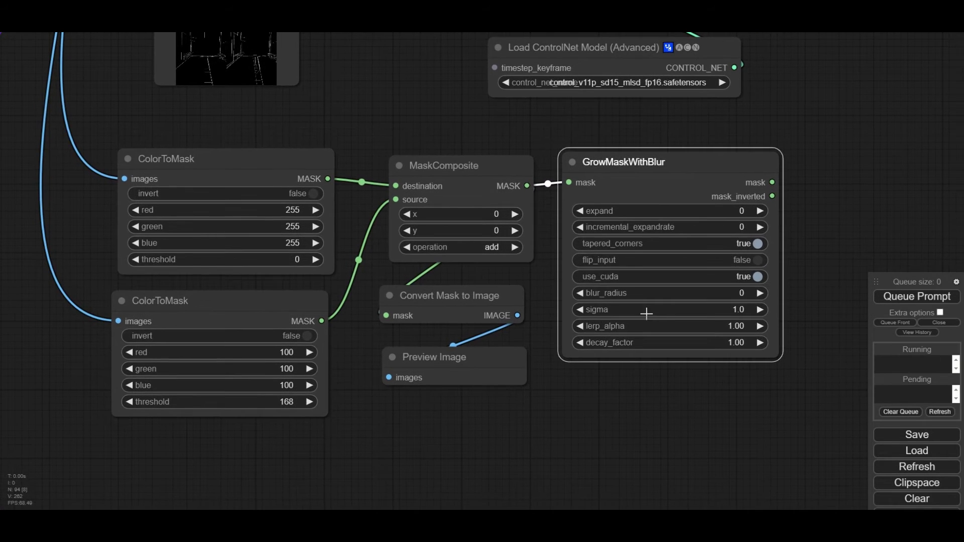
{"action": "left_click", "coordinate": [744, 208]}
{"action": "type", "text": "100"}
{"action": "key", "text": "Return"}
{"action": "left_click", "coordinate": [747, 296]}
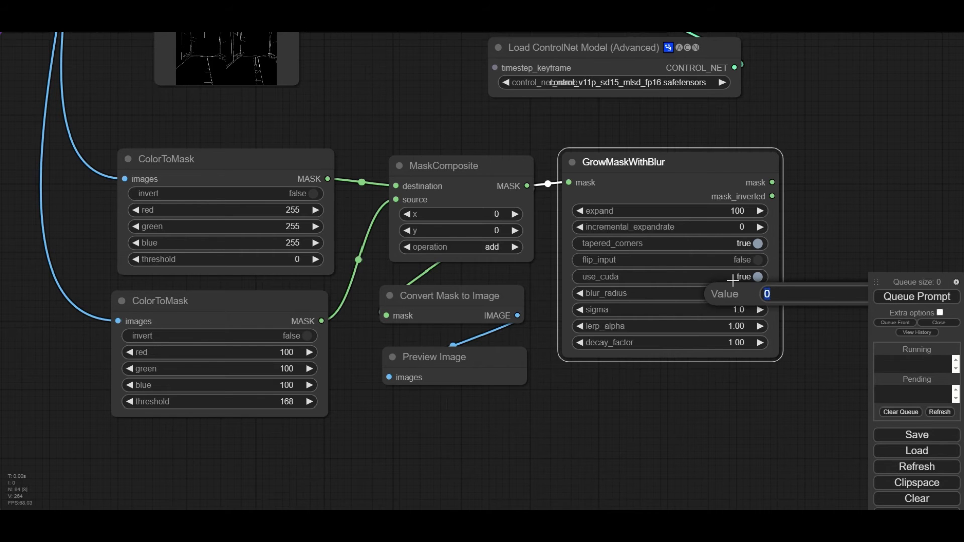
{"action": "key", "text": "Return"}
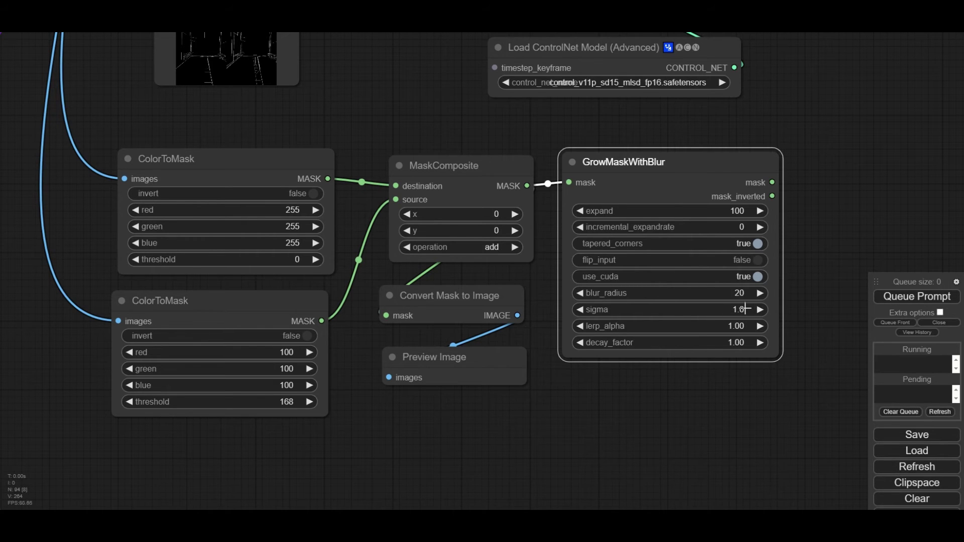
{"action": "left_click", "coordinate": [745, 308]}
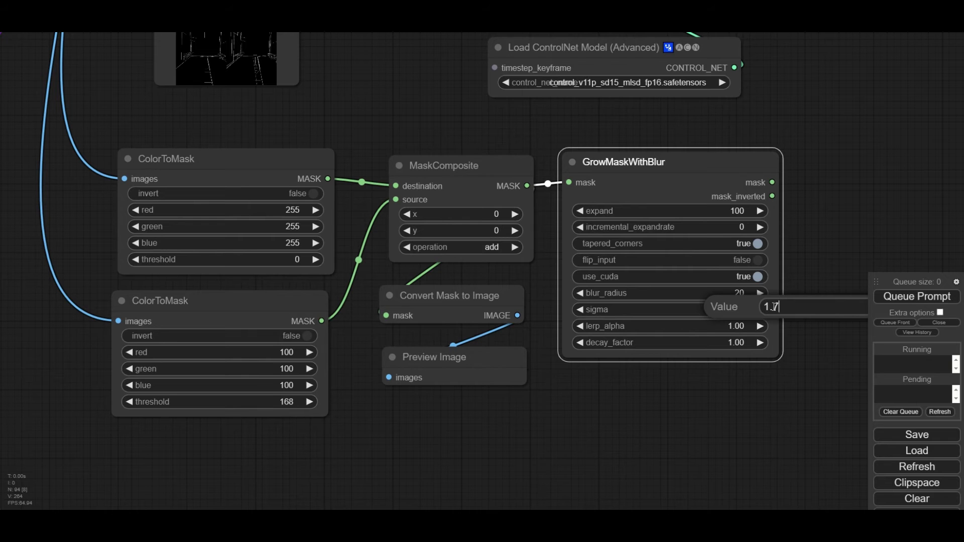
{"action": "key", "text": "Return"}
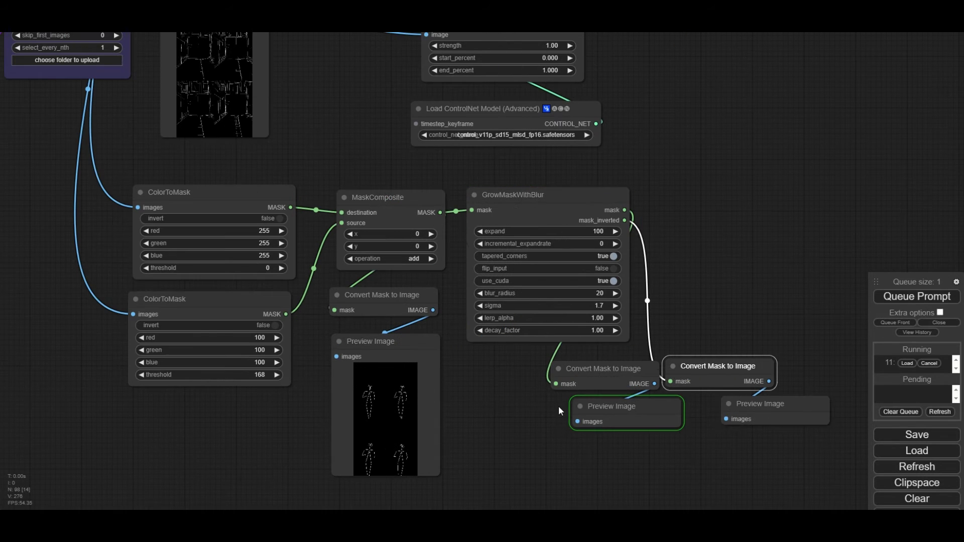
Step: Pan and zoom to inspect the grown mask and inverted mask previews
{"action": "left_click_drag", "start_coordinate": [552, 411], "coordinate": [505, 352]}
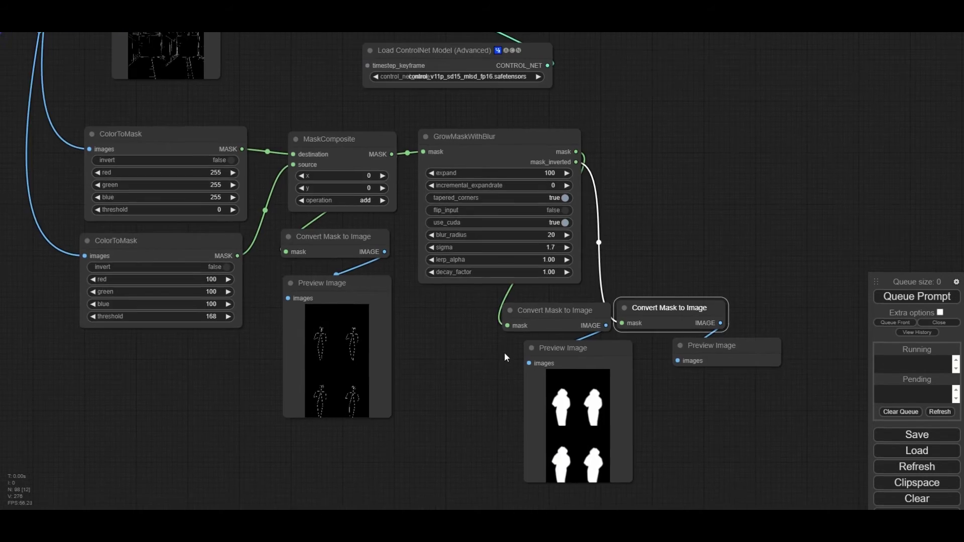
{"action": "scroll", "coordinate": [608, 393], "scroll_direction": "up", "scroll_amount": 3}
{"action": "scroll", "coordinate": [788, 441], "scroll_direction": "up", "scroll_amount": 4}
{"action": "scroll", "coordinate": [788, 441], "scroll_direction": "down", "scroll_amount": 4}
{"action": "left_click_drag", "start_coordinate": [676, 396], "coordinate": [598, 278]}
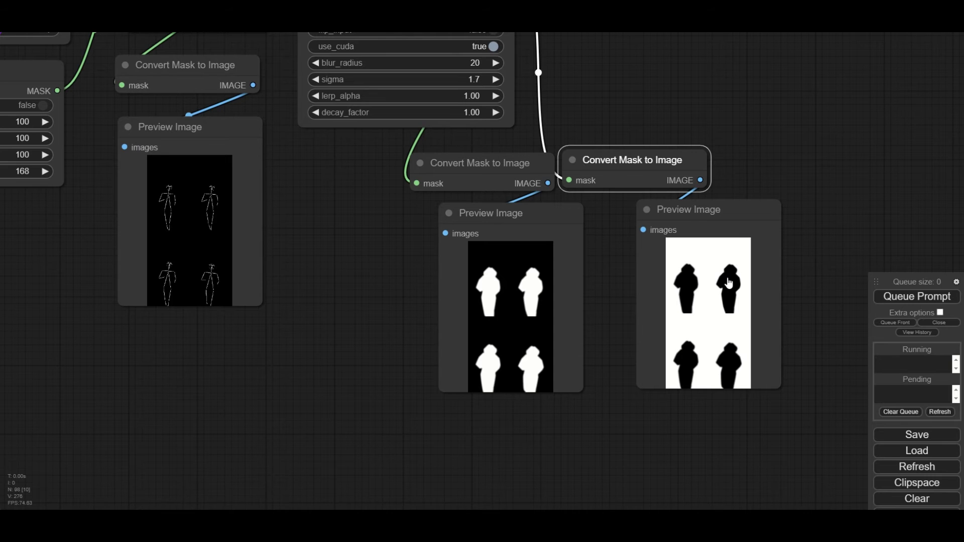
{"action": "scroll", "coordinate": [702, 282], "scroll_direction": "down", "scroll_amount": 8}
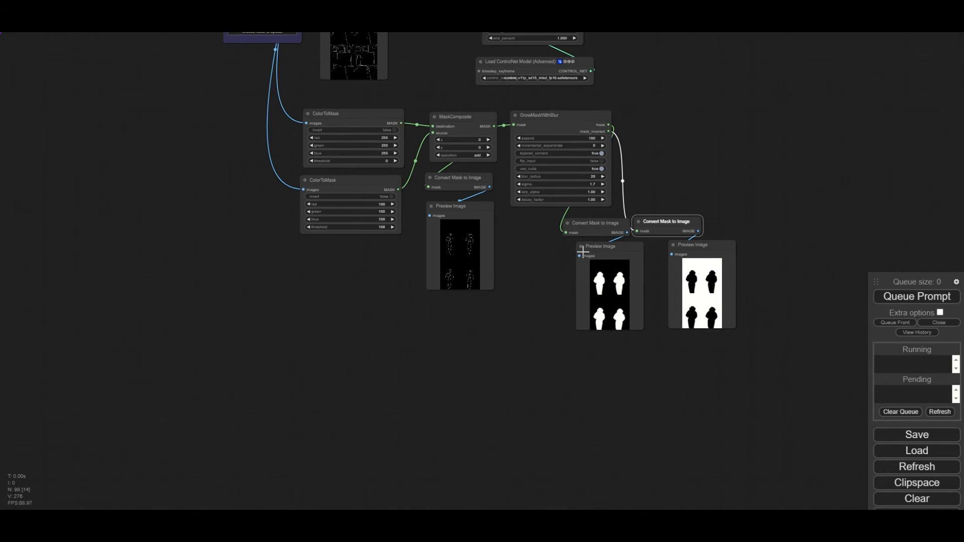
Step: Collapse the mask preview, then add a Positive - foreground ConditioningSetMask and duplicate it as Positive - background
{"action": "left_click", "coordinate": [582, 248]}
{"action": "key", "text": "alt+c"}
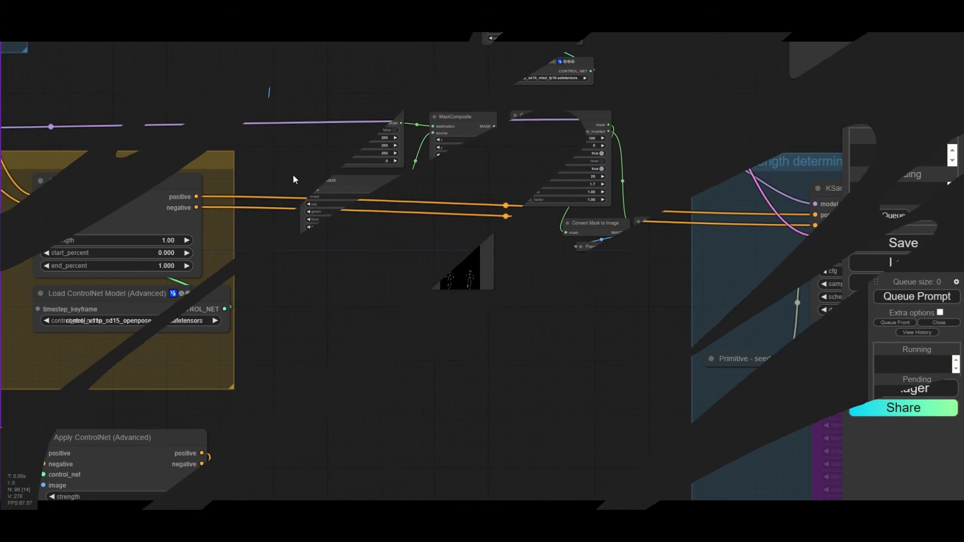
{"action": "double_click", "coordinate": [293, 174]}
{"action": "type", "text": "set"}
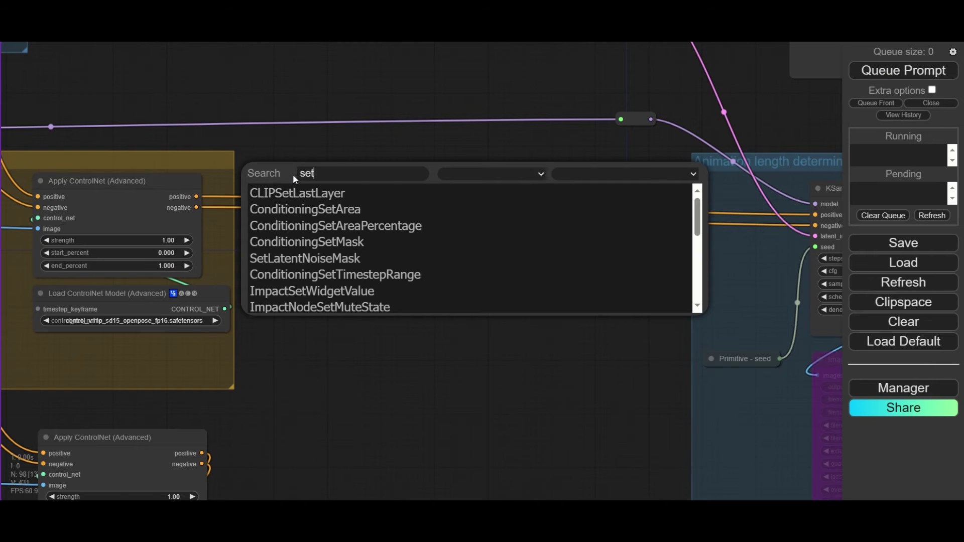
{"action": "left_click", "coordinate": [334, 242]}
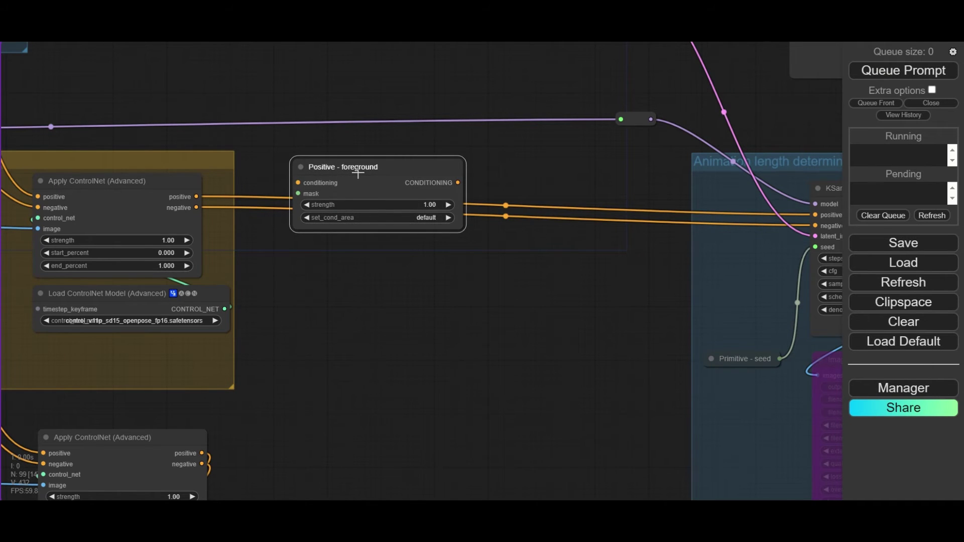
{"action": "key", "text": "ctrl+c"}
{"action": "key", "text": "ctrl+v"}
{"action": "left_click_drag", "start_coordinate": [422, 166], "coordinate": [357, 287]}
Step: Feed ControlNet positive into Positive - foreground and route the grown mask through a reroute
{"action": "left_click_drag", "start_coordinate": [197, 197], "coordinate": [298, 184]}
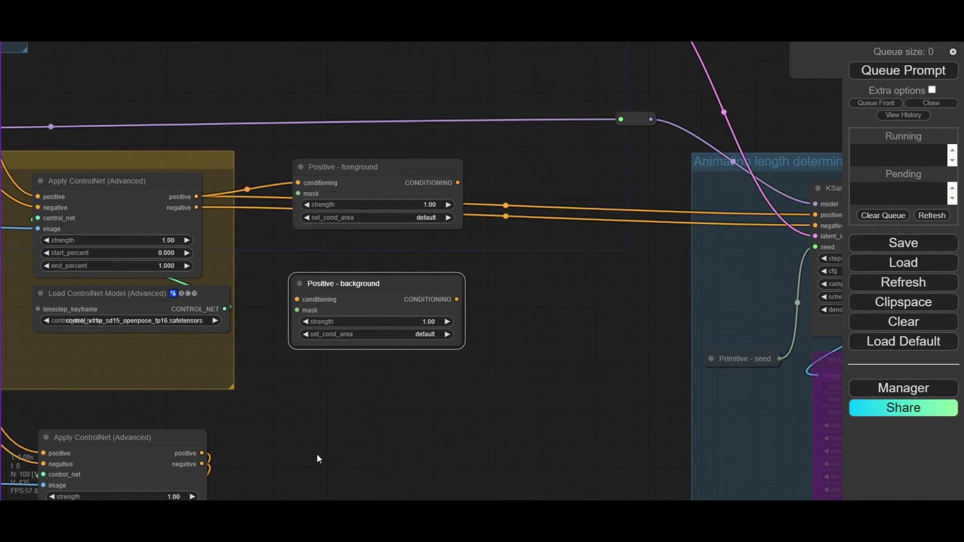
{"action": "left_click_drag", "start_coordinate": [318, 458], "coordinate": [364, 225]}
{"action": "scroll", "coordinate": [358, 234], "scroll_direction": "down", "scroll_amount": 3}
{"action": "scroll", "coordinate": [346, 282], "scroll_direction": "up", "scroll_amount": 4}
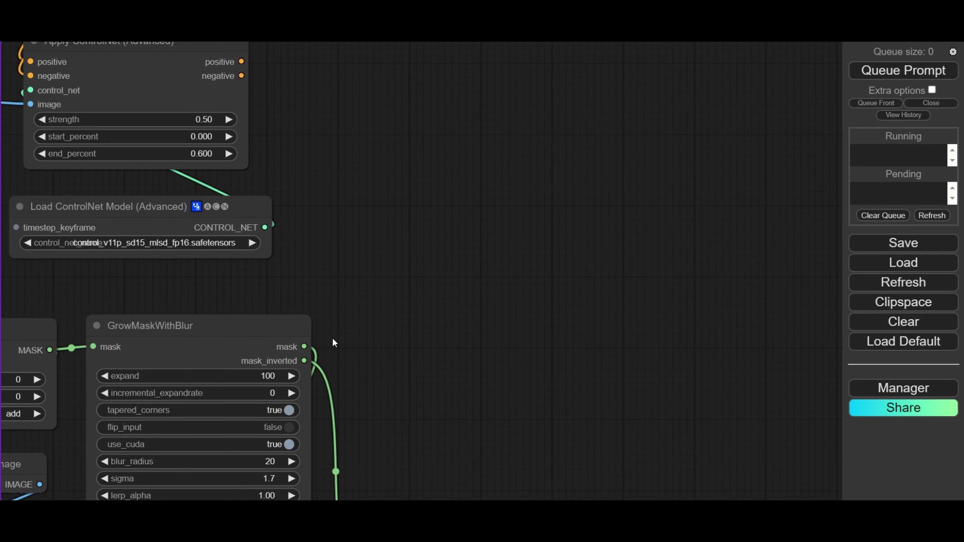
{"action": "left_click_drag", "start_coordinate": [304, 347], "coordinate": [318, 194]}
{"action": "left_click", "coordinate": [344, 224]}
{"action": "scroll", "coordinate": [350, 231], "scroll_direction": "down", "scroll_amount": 2}
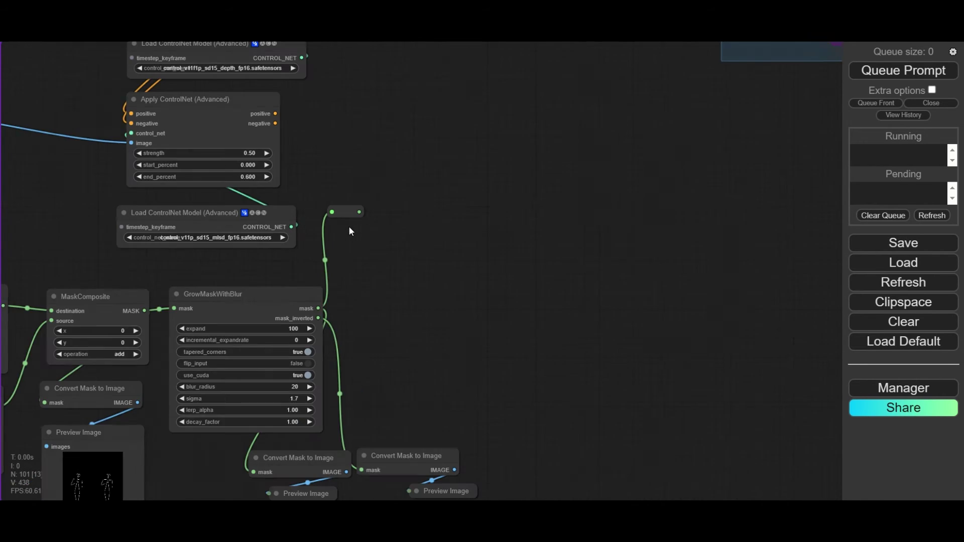
{"action": "left_click_drag", "start_coordinate": [350, 231], "coordinate": [418, 119]}
{"action": "scroll", "coordinate": [405, 346], "scroll_direction": "up", "scroll_amount": 2}
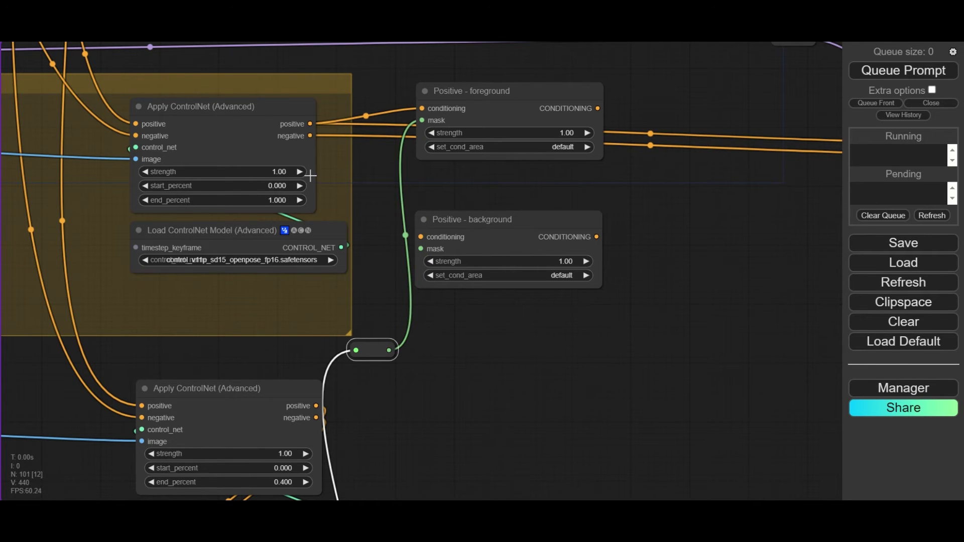
Step: Feed the lower ControlNet positive into Positive - background, masked by the inverted mask via a reroute
{"action": "left_click_drag", "start_coordinate": [356, 418], "coordinate": [289, 286]}
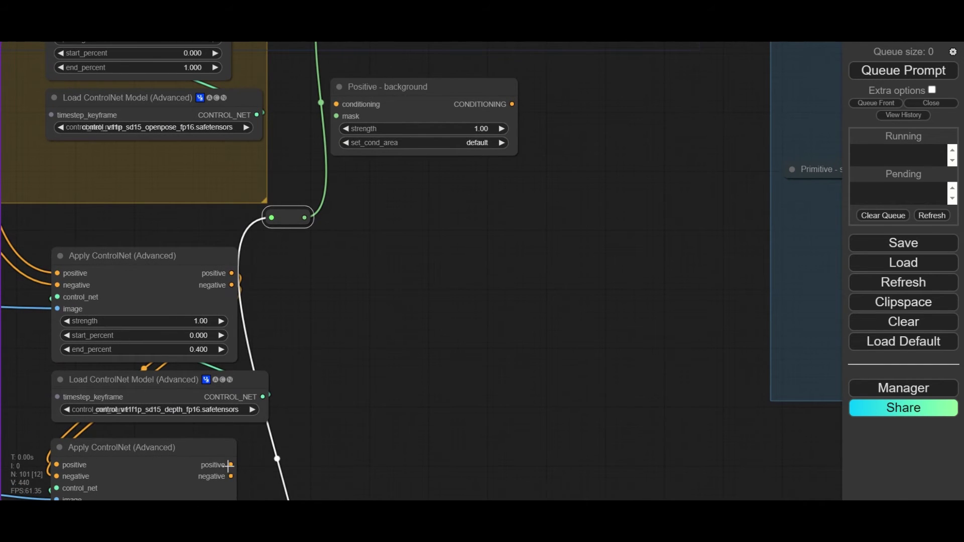
{"action": "left_click_drag", "start_coordinate": [228, 466], "coordinate": [332, 134]}
{"action": "scroll", "coordinate": [360, 155], "scroll_direction": "down", "scroll_amount": 5}
{"action": "scroll", "coordinate": [255, 400], "scroll_direction": "right", "scroll_amount": 2}
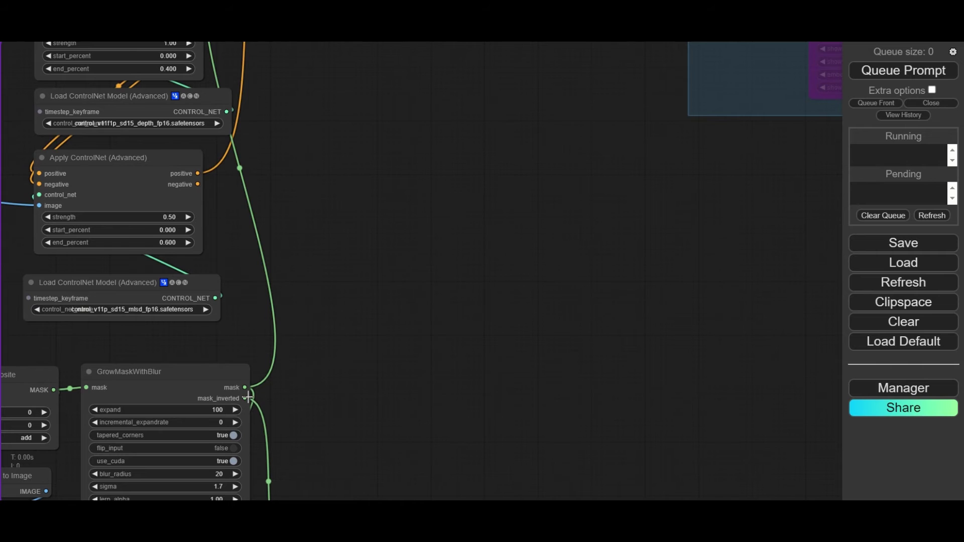
{"action": "left_click_drag", "start_coordinate": [244, 399], "coordinate": [291, 131]}
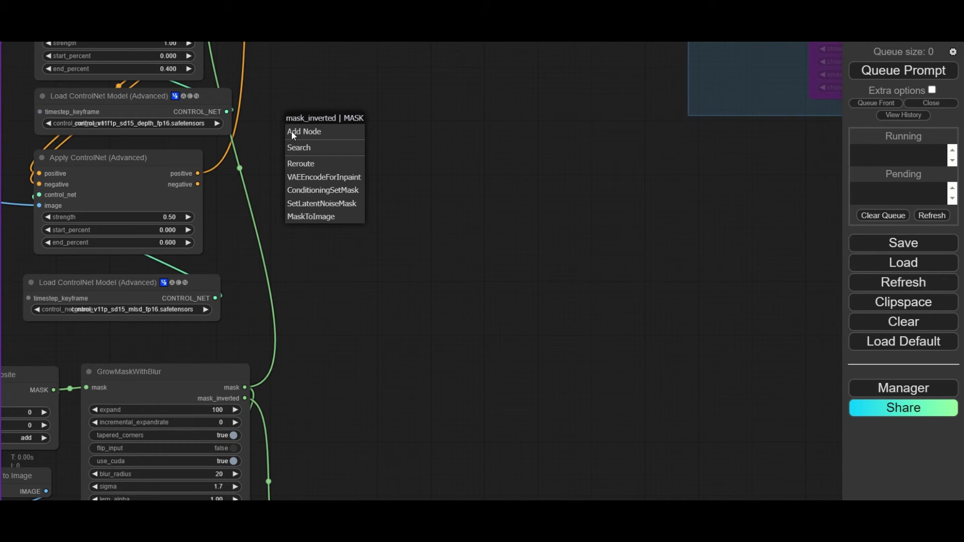
{"action": "left_click", "coordinate": [307, 163]}
{"action": "scroll", "coordinate": [426, 371], "scroll_direction": "up", "scroll_amount": 5}
{"action": "scroll", "coordinate": [426, 371], "scroll_direction": "left", "scroll_amount": 1}
{"action": "left_click_drag", "start_coordinate": [395, 429], "coordinate": [307, 270]}
Step: Add a Conditioning (Combine) merging both Positive set-mask nodes into the KSampler positive input
{"action": "double_click", "coordinate": [505, 169]}
{"action": "type", "text": "condi"}
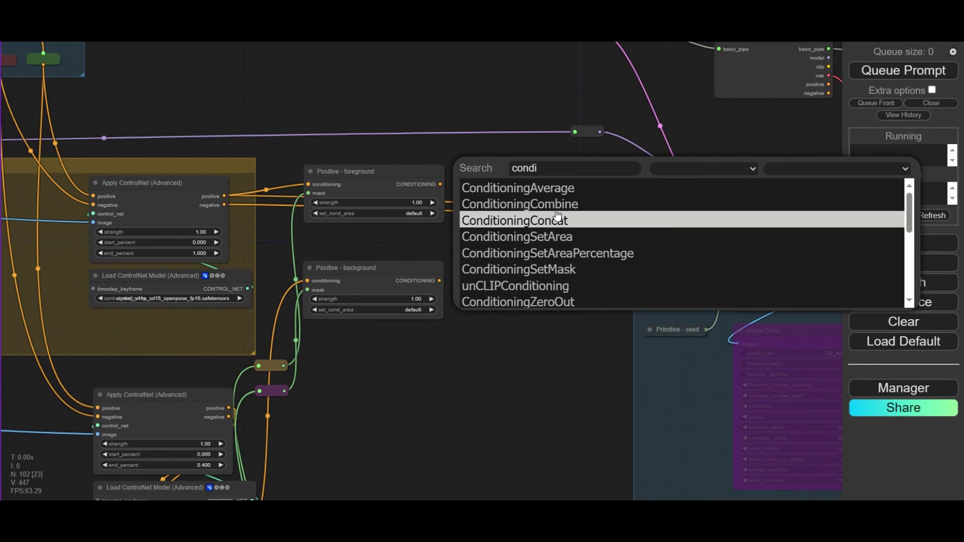
{"action": "left_click", "coordinate": [559, 203]}
{"action": "left_click_drag", "start_coordinate": [551, 163], "coordinate": [519, 230]}
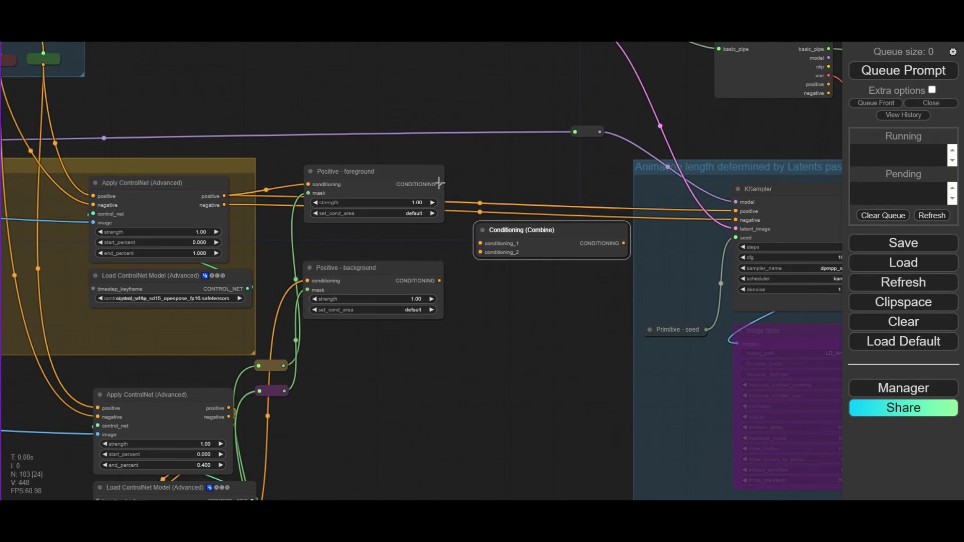
{"action": "left_click_drag", "start_coordinate": [440, 184], "coordinate": [480, 243]}
{"action": "left_click_drag", "start_coordinate": [440, 280], "coordinate": [481, 253]}
{"action": "left_click_drag", "start_coordinate": [625, 243], "coordinate": [735, 211]}
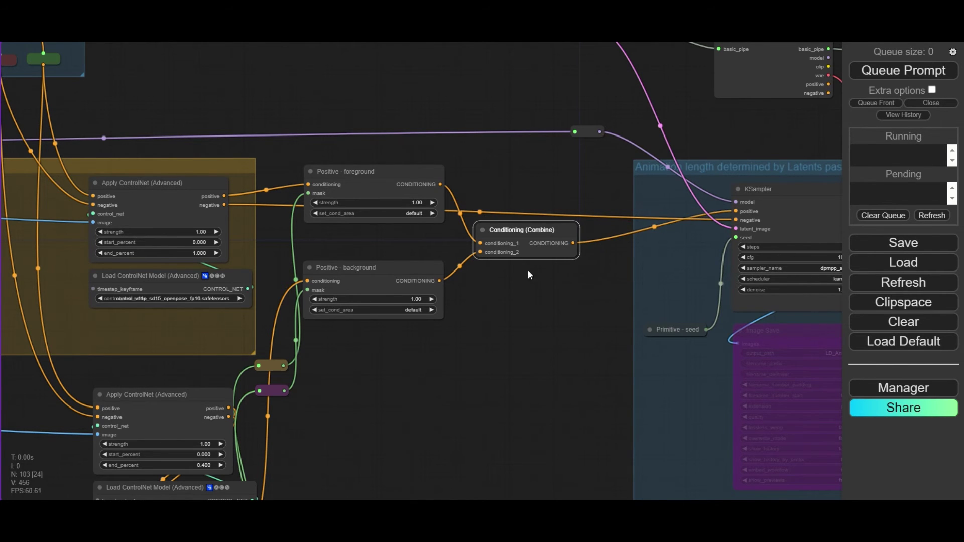
Step: Set Positive - background's set_cond_area to mask bounds and select both Positive nodes
{"action": "scroll", "coordinate": [507, 306], "scroll_direction": "up", "scroll_amount": 4}
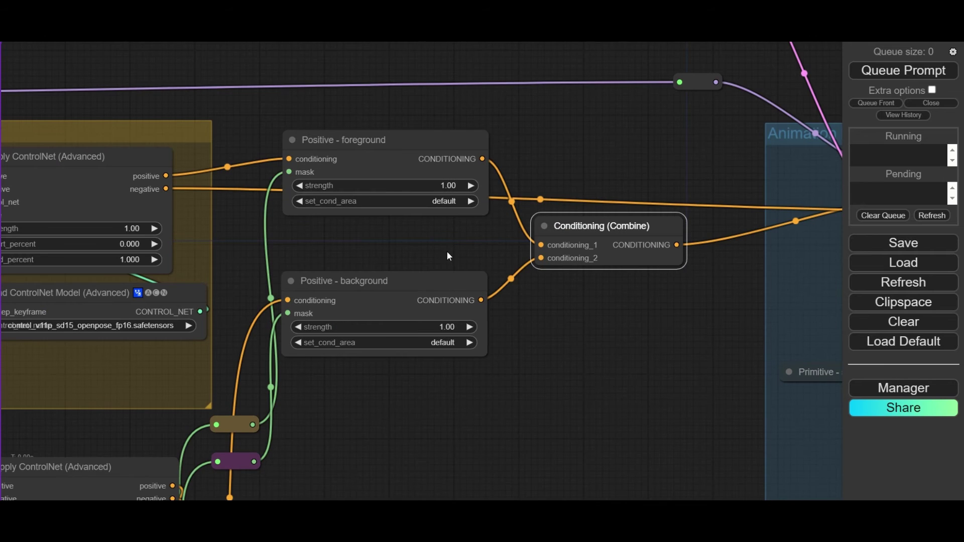
{"action": "left_click", "coordinate": [441, 348]}
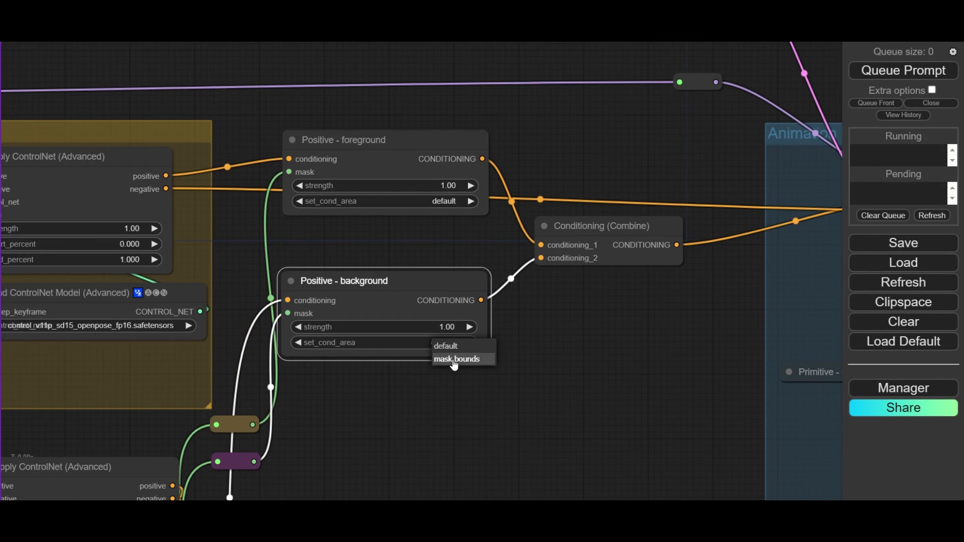
{"action": "left_click", "coordinate": [452, 361]}
{"action": "scroll", "coordinate": [523, 332], "scroll_direction": "down", "scroll_amount": 4}
{"action": "left_click", "coordinate": [444, 190]}
{"action": "left_click", "coordinate": [435, 280], "text": "shift"}
Step: Duplicate the two Positive set-mask nodes and their combine node for the negative branch
{"action": "left_click", "coordinate": [579, 244], "text": "shift"}
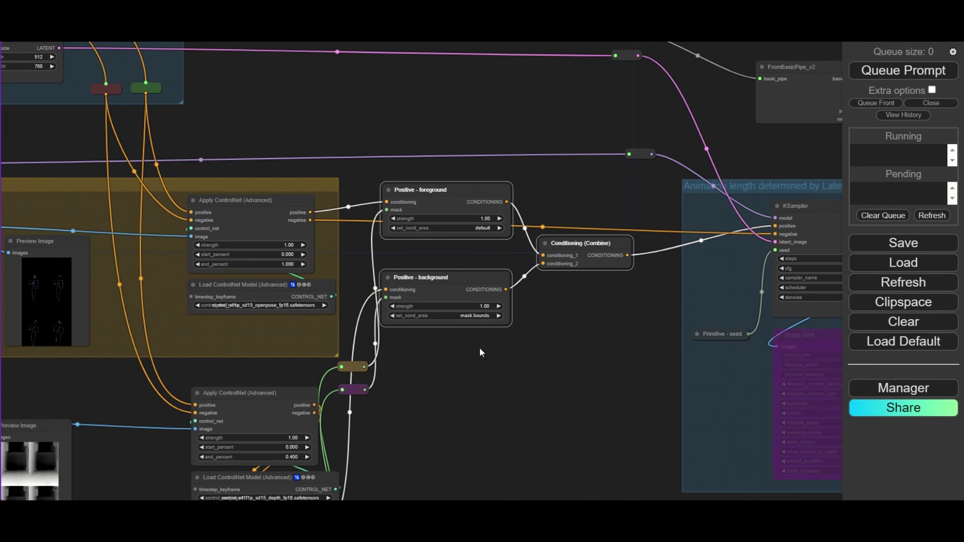
{"action": "key", "text": "ctrl+c"}
{"action": "key", "text": "ctrl+v"}
{"action": "left_click_drag", "start_coordinate": [478, 343], "coordinate": [424, 248]}
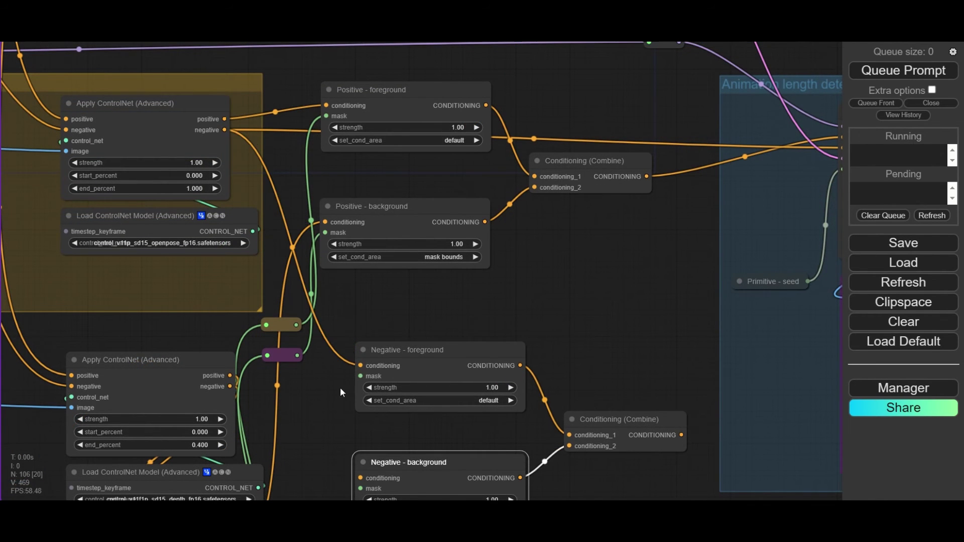
Step: Wire lower ControlNet negative and both masks into the Negative nodes, and the combine into KSampler negative
{"action": "left_click_drag", "start_coordinate": [312, 458], "coordinate": [311, 250]}
{"action": "left_click_drag", "start_coordinate": [232, 345], "coordinate": [362, 262]}
{"action": "left_click_drag", "start_coordinate": [346, 213], "coordinate": [322, 293]}
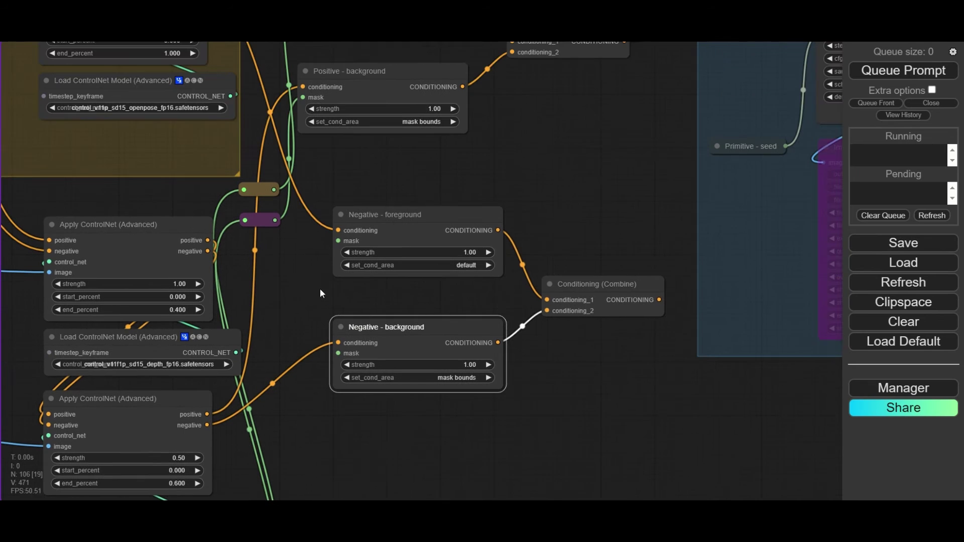
{"action": "left_click_drag", "start_coordinate": [274, 189], "coordinate": [339, 241]}
{"action": "left_click_drag", "start_coordinate": [275, 221], "coordinate": [338, 354]}
{"action": "left_click_drag", "start_coordinate": [580, 194], "coordinate": [296, 274]}
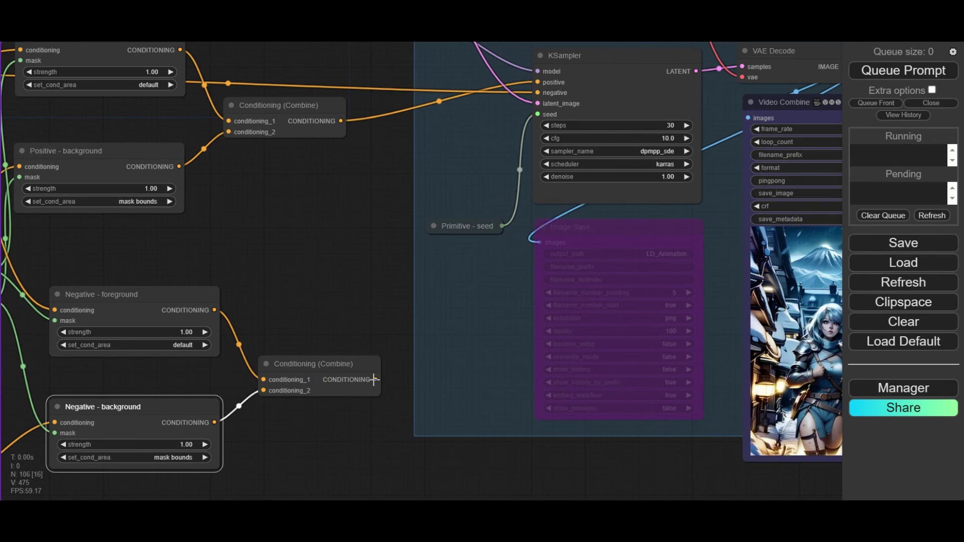
{"action": "left_click_drag", "start_coordinate": [375, 380], "coordinate": [537, 92]}
Step: Route both ControlNet negative outputs through reroutes into the negative combine's two inputs
{"action": "left_click_drag", "start_coordinate": [315, 204], "coordinate": [439, 262]}
{"action": "left_click_drag", "start_coordinate": [171, 135], "coordinate": [455, 385]}
{"action": "left_click", "coordinate": [351, 321]}
{"action": "left_click_drag", "start_coordinate": [275, 481], "coordinate": [278, 422]}
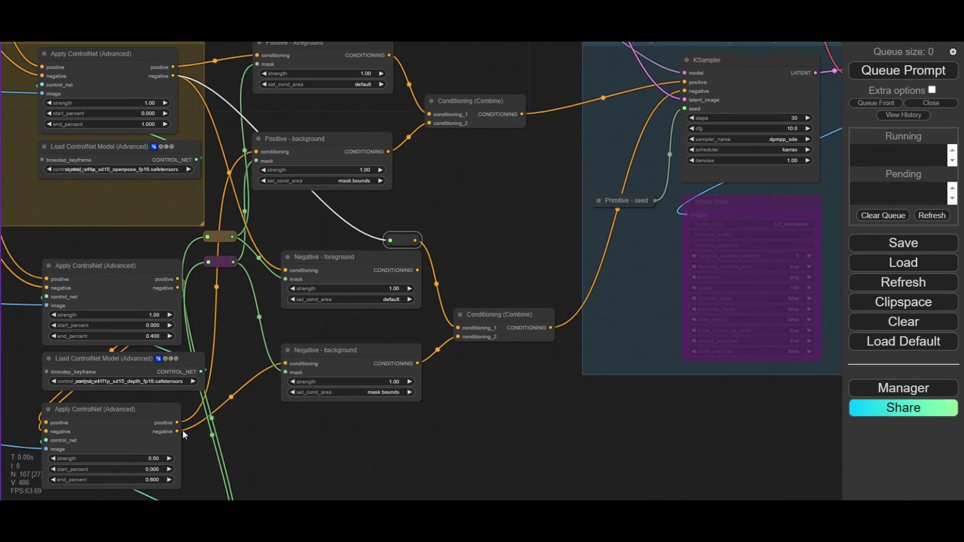
{"action": "left_click_drag", "start_coordinate": [177, 432], "coordinate": [459, 337]}
{"action": "left_click", "coordinate": [392, 438]}
Step: Set the depth ControlNet's end_percent to 0.4
{"action": "scroll", "coordinate": [468, 276], "scroll_direction": "up", "scroll_amount": 5}
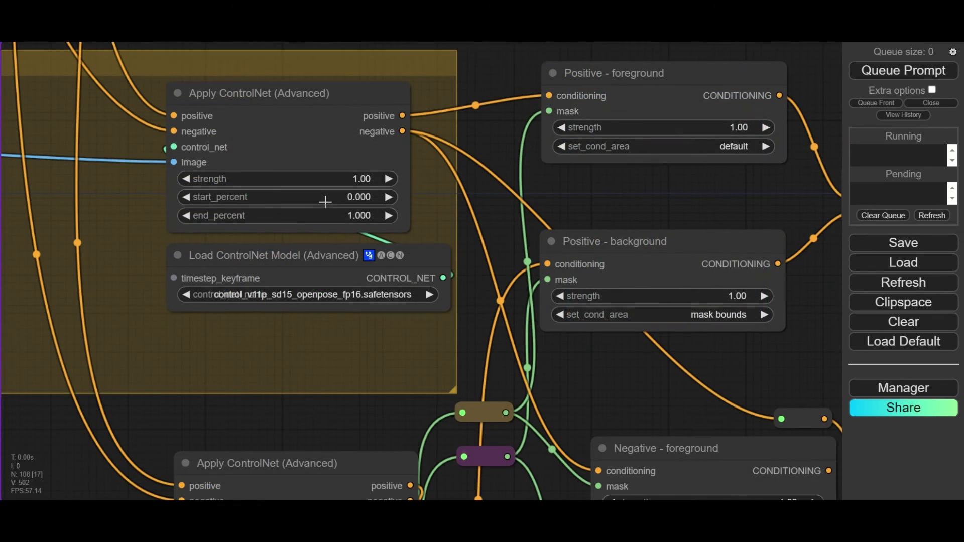
{"action": "scroll", "coordinate": [309, 317], "scroll_direction": "down", "scroll_amount": 7}
{"action": "left_click_drag", "start_coordinate": [309, 317], "coordinate": [360, 167]}
{"action": "scroll", "coordinate": [380, 226], "scroll_direction": "up", "scroll_amount": 8}
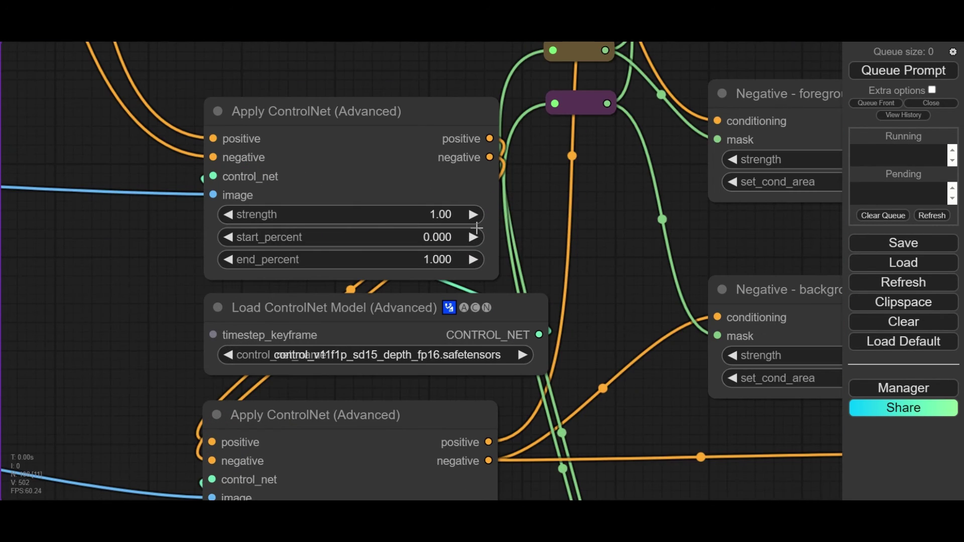
{"action": "left_click", "coordinate": [441, 256]}
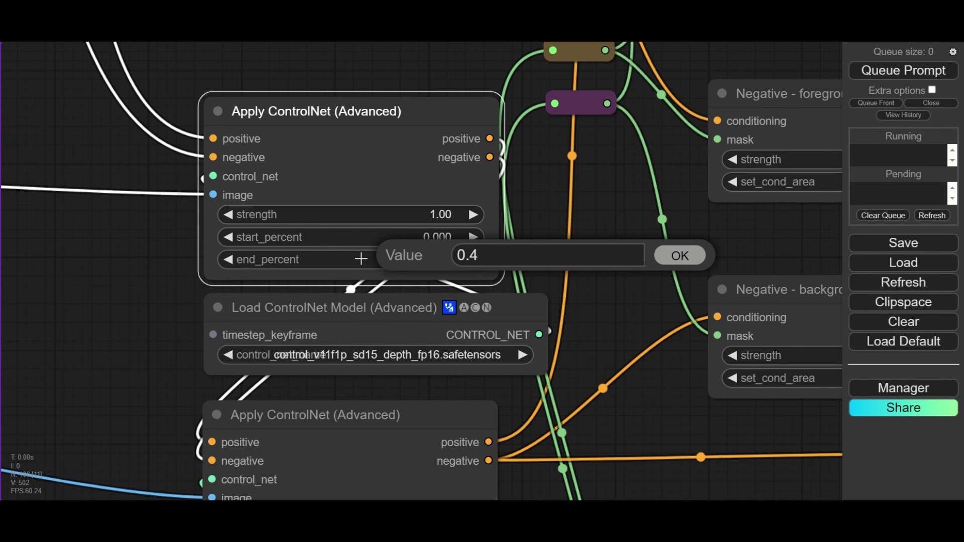
{"action": "type", "text": "0.4"}
{"action": "key", "text": "Return"}
Step: Give the MLSD ControlNet strength 0.5 and end_percent 0.6
{"action": "scroll", "coordinate": [361, 258], "scroll_direction": "down", "scroll_amount": 6}
{"action": "scroll", "coordinate": [433, 315], "scroll_direction": "up", "scroll_amount": 7}
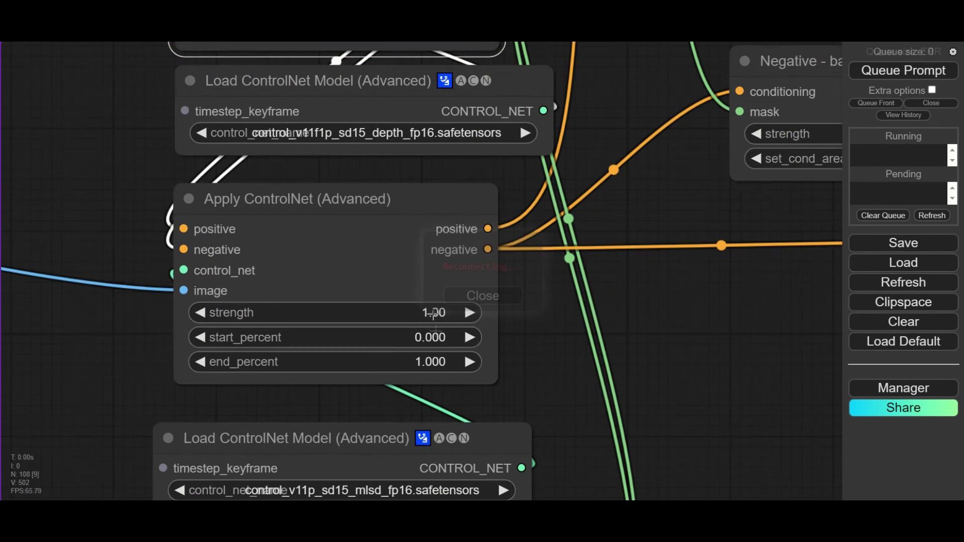
{"action": "left_click", "coordinate": [433, 315]}
{"action": "type", "text": "0"}
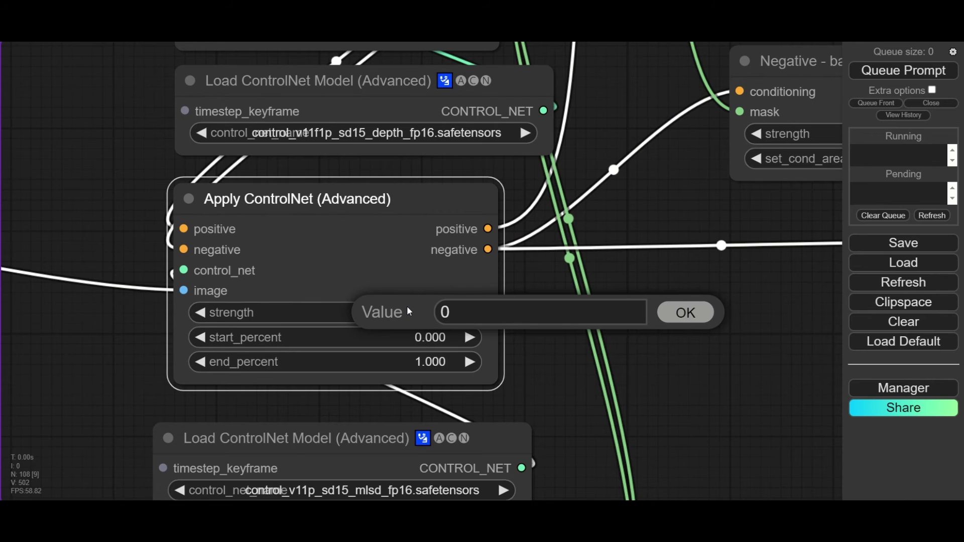
{"action": "type", "text": ".6"}
{"action": "key", "text": "Return"}
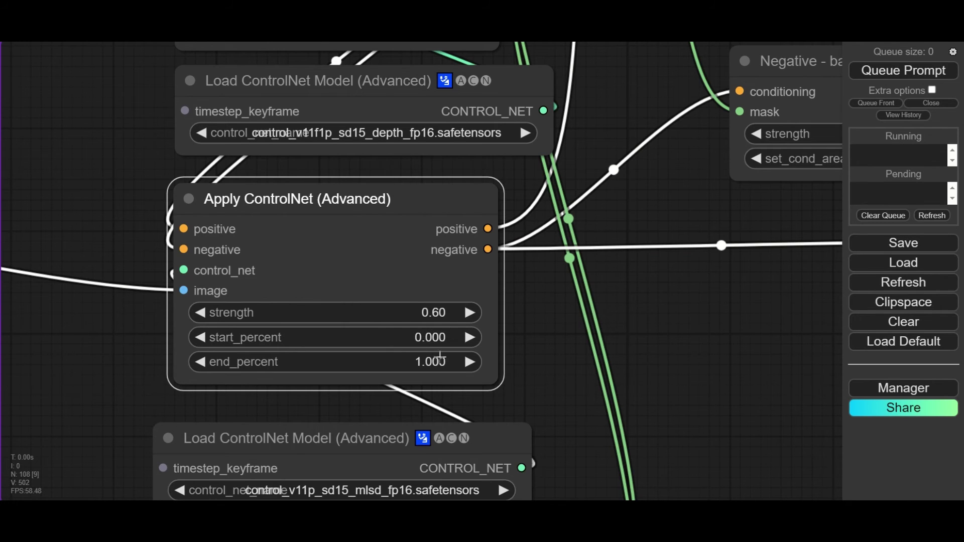
{"action": "left_click", "coordinate": [447, 322]}
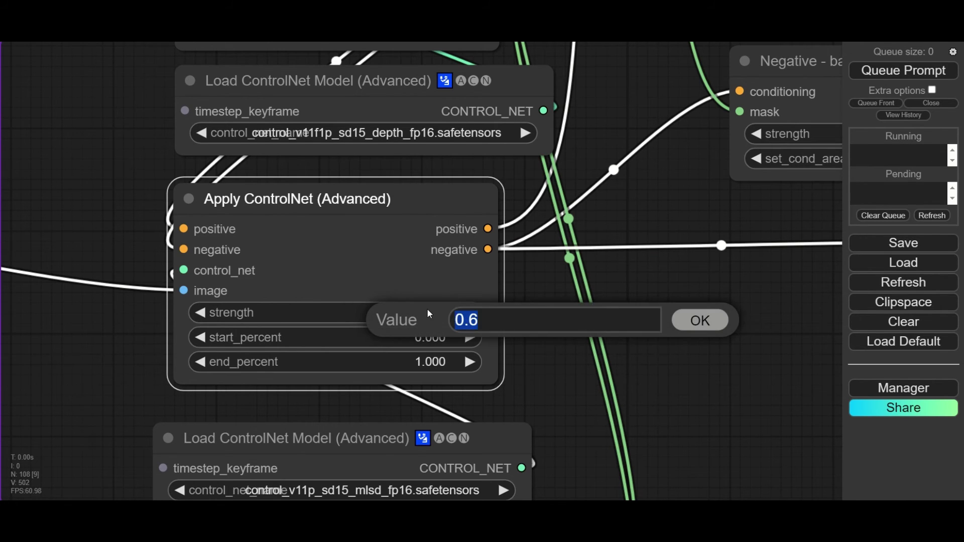
{"action": "type", "text": "0.5"}
{"action": "key", "text": "Return"}
{"action": "left_click", "coordinate": [418, 358]}
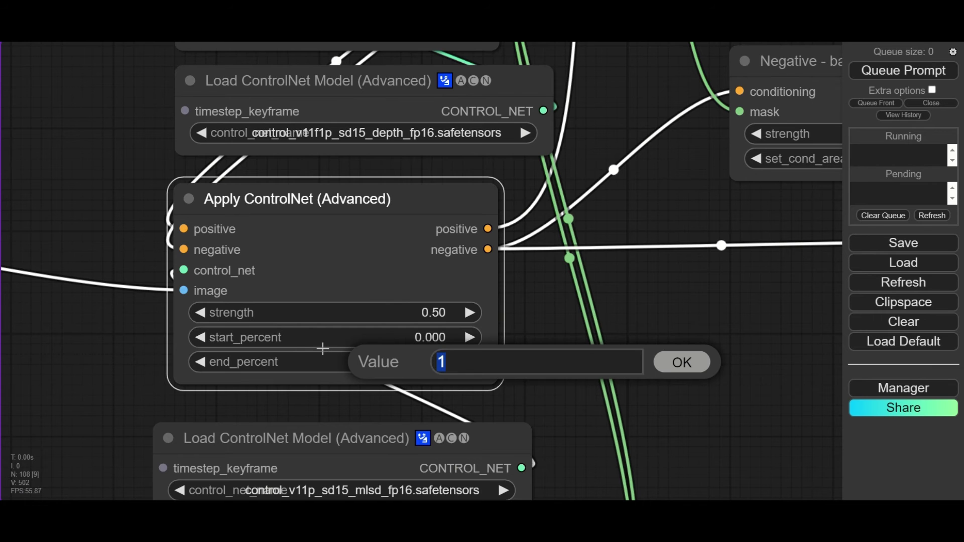
{"action": "type", "text": "0.6"}
{"action": "key", "text": "Return"}
Step: Set the Number of frames node to 12
{"action": "scroll", "coordinate": [338, 336], "scroll_direction": "down", "scroll_amount": 15}
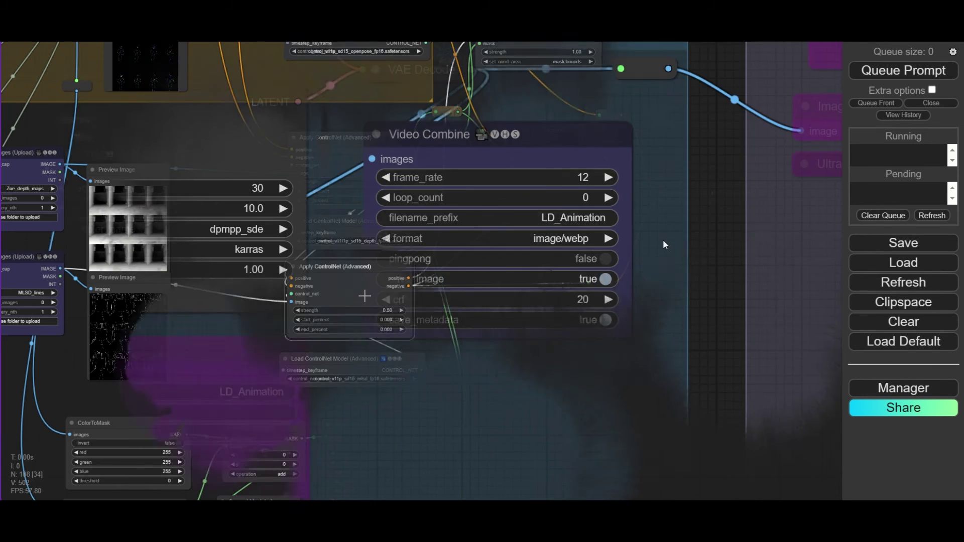
{"action": "scroll", "coordinate": [291, 101], "scroll_direction": "down", "scroll_amount": 5}
{"action": "left_click_drag", "start_coordinate": [291, 100], "coordinate": [512, 189]}
{"action": "scroll", "coordinate": [341, 187], "scroll_direction": "up", "scroll_amount": 4}
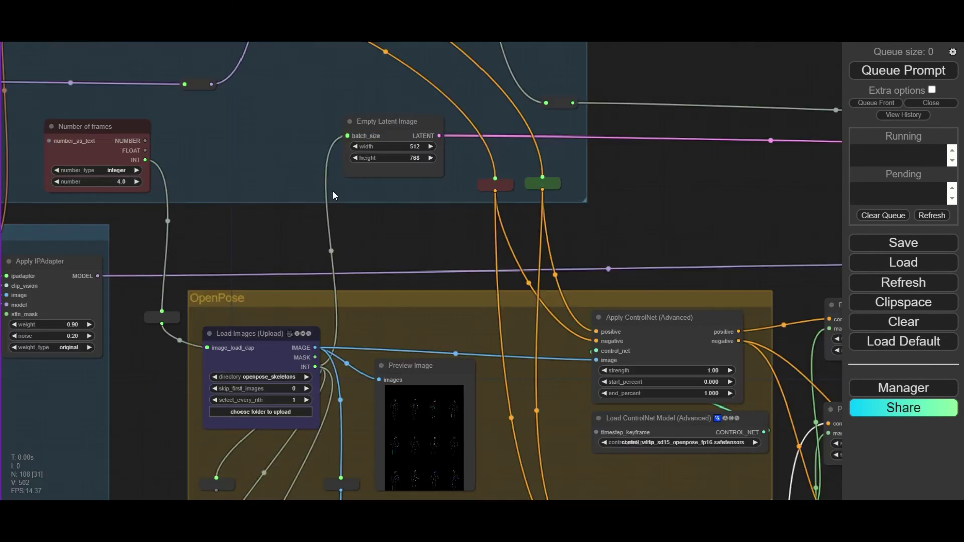
{"action": "scroll", "coordinate": [492, 148], "scroll_direction": "up", "scroll_amount": 2}
{"action": "left_click_drag", "start_coordinate": [135, 235], "coordinate": [517, 270]}
{"action": "left_click", "coordinate": [332, 207]}
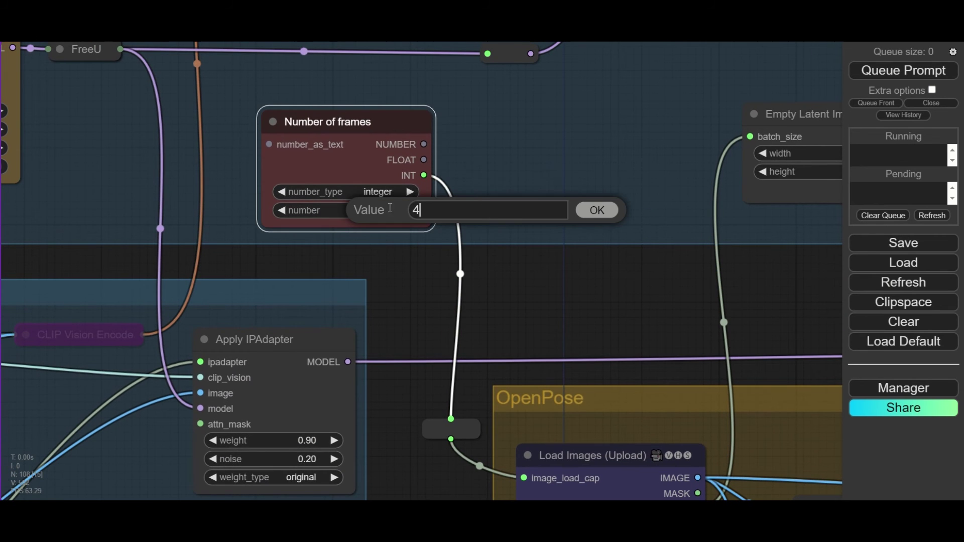
{"action": "type", "text": "12"}
{"action": "key", "text": "Return"}
Step: Queue the prompt and zoom in on the Video Combine preview of the snowy village run
{"action": "scroll", "coordinate": [477, 245], "scroll_direction": "down", "scroll_amount": 5}
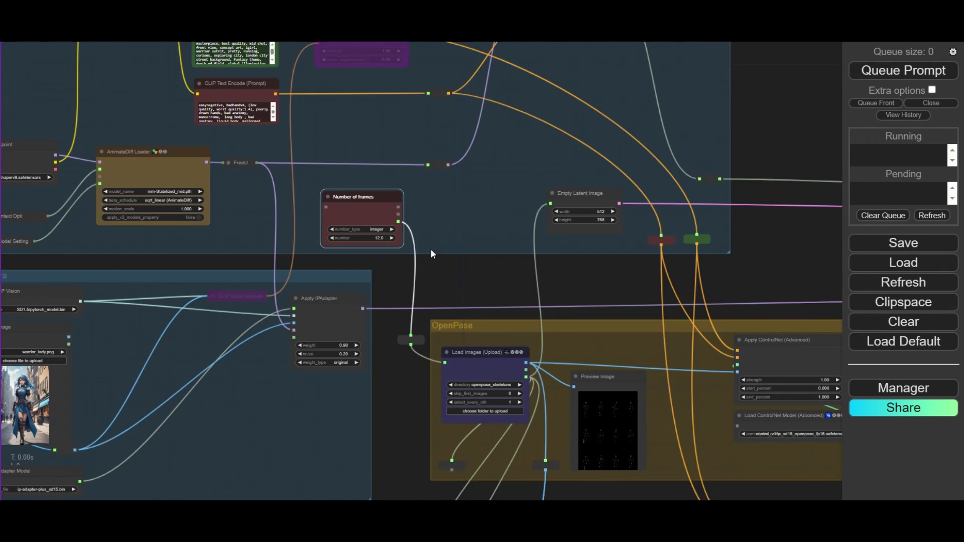
{"action": "left_click_drag", "start_coordinate": [477, 245], "coordinate": [64, 286]}
{"action": "scroll", "coordinate": [406, 234], "scroll_direction": "up", "scroll_amount": 4}
{"action": "left_click", "coordinate": [892, 76]}
{"action": "left_click_drag", "start_coordinate": [764, 218], "coordinate": [676, 168]}
{"action": "scroll", "coordinate": [748, 384], "scroll_direction": "up", "scroll_amount": 4}
{"action": "left_click_drag", "start_coordinate": [816, 418], "coordinate": [687, 301]}
{"action": "scroll", "coordinate": [668, 301], "scroll_direction": "up", "scroll_amount": 6}
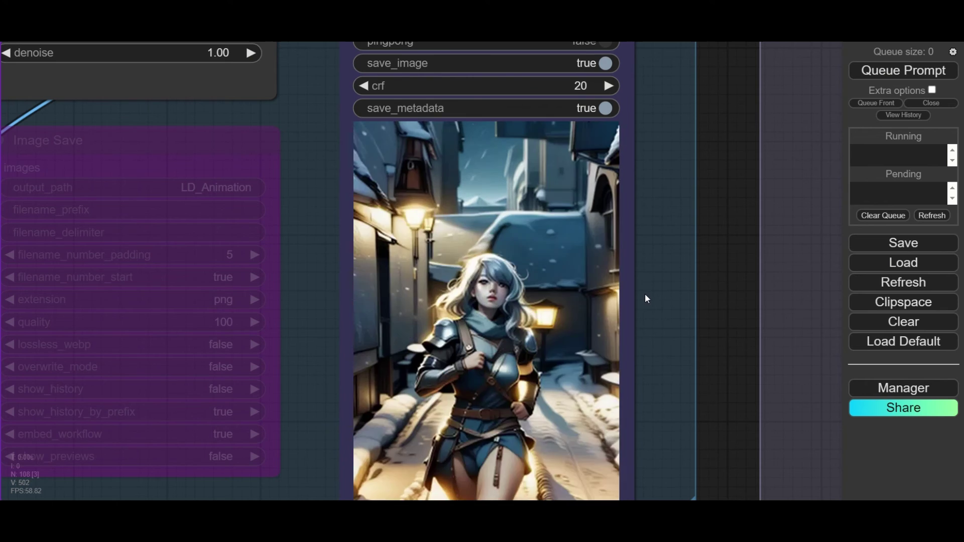
{"action": "scroll", "coordinate": [646, 295], "scroll_direction": "down", "scroll_amount": 2}
{"action": "scroll", "coordinate": [646, 293], "scroll_direction": "down", "scroll_amount": 10}
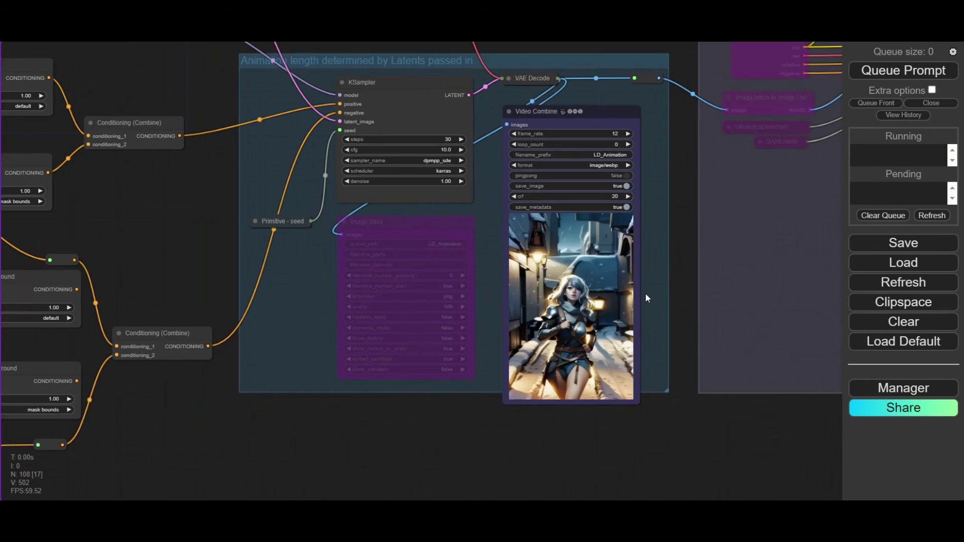
Step: Change the Number of frames value from 12 to 0, then zoom back out to the full graph
{"action": "left_click_drag", "start_coordinate": [312, 101], "coordinate": [405, 233]}
{"action": "left_click_drag", "start_coordinate": [329, 245], "coordinate": [428, 255]}
{"action": "left_click_drag", "start_coordinate": [221, 263], "coordinate": [420, 273]}
{"action": "scroll", "coordinate": [281, 253], "scroll_direction": "up", "scroll_amount": 8}
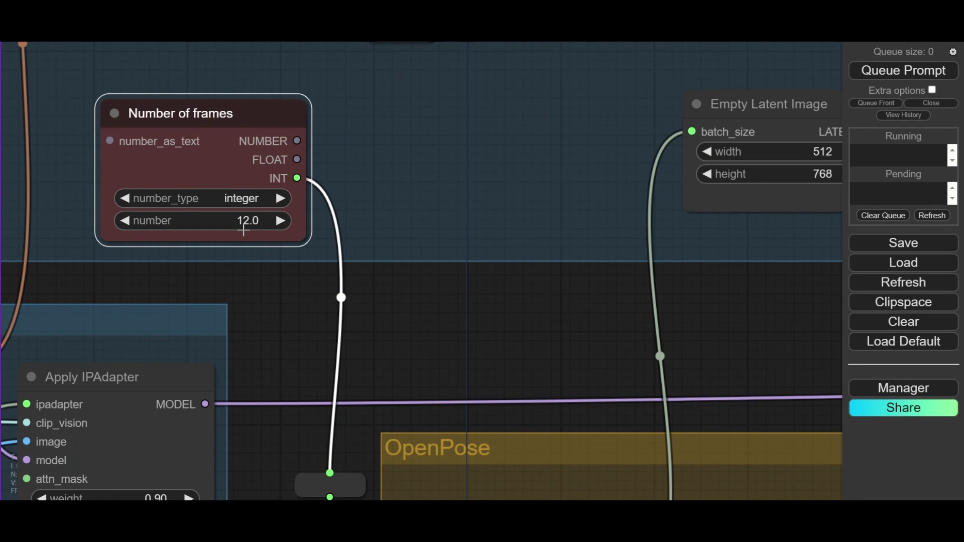
{"action": "scroll", "coordinate": [244, 230], "scroll_direction": "up", "scroll_amount": 4}
{"action": "left_click", "coordinate": [256, 211]}
{"action": "key", "text": "ctrl+a"}
{"action": "type", "text": "0"}
{"action": "key", "text": "Return"}
{"action": "scroll", "coordinate": [192, 223], "scroll_direction": "down", "scroll_amount": 4}
{"action": "left_click_drag", "start_coordinate": [373, 287], "coordinate": [423, 351]}
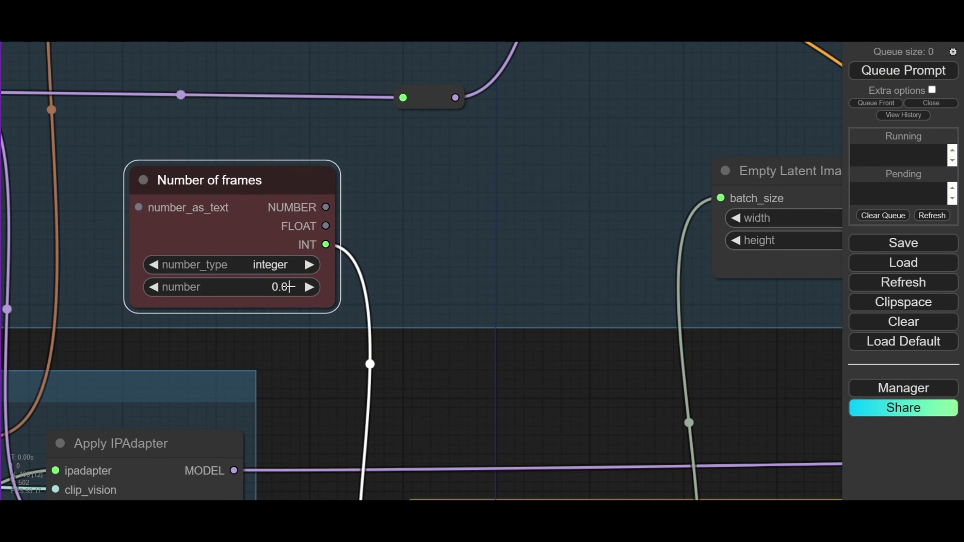
{"action": "scroll", "coordinate": [289, 287], "scroll_direction": "down", "scroll_amount": 3}
{"action": "scroll", "coordinate": [289, 287], "scroll_direction": "down", "scroll_amount": 12}
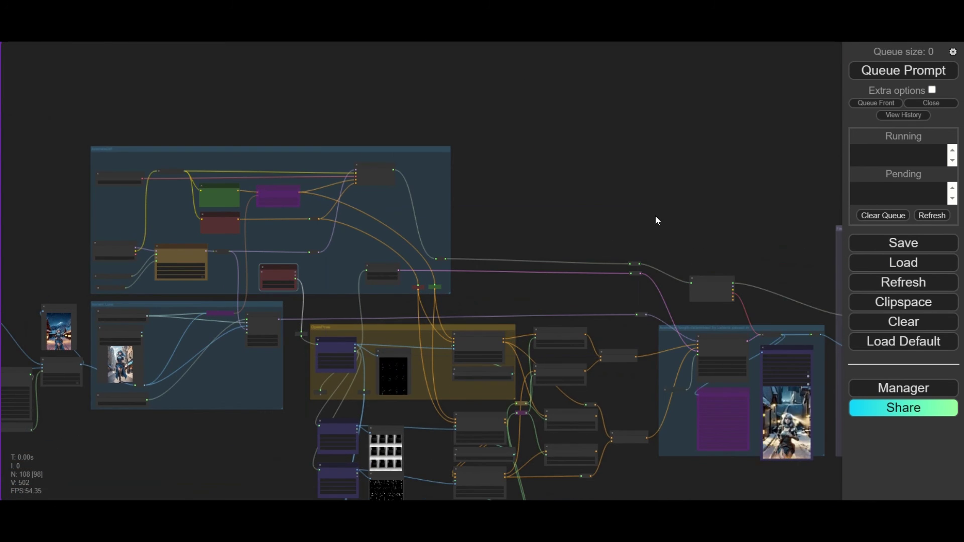
Step: Set the Face Detailer group's nodes to Always so it runs
{"action": "left_click_drag", "start_coordinate": [654, 221], "coordinate": [209, 215]}
{"action": "left_click_drag", "start_coordinate": [529, 197], "coordinate": [454, 219]}
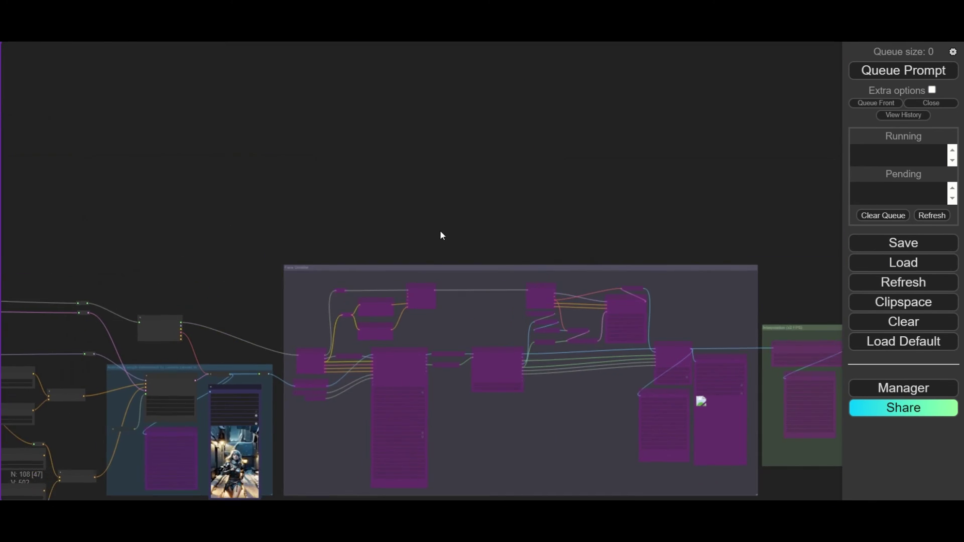
{"action": "scroll", "coordinate": [392, 234], "scroll_direction": "up", "scroll_amount": 3}
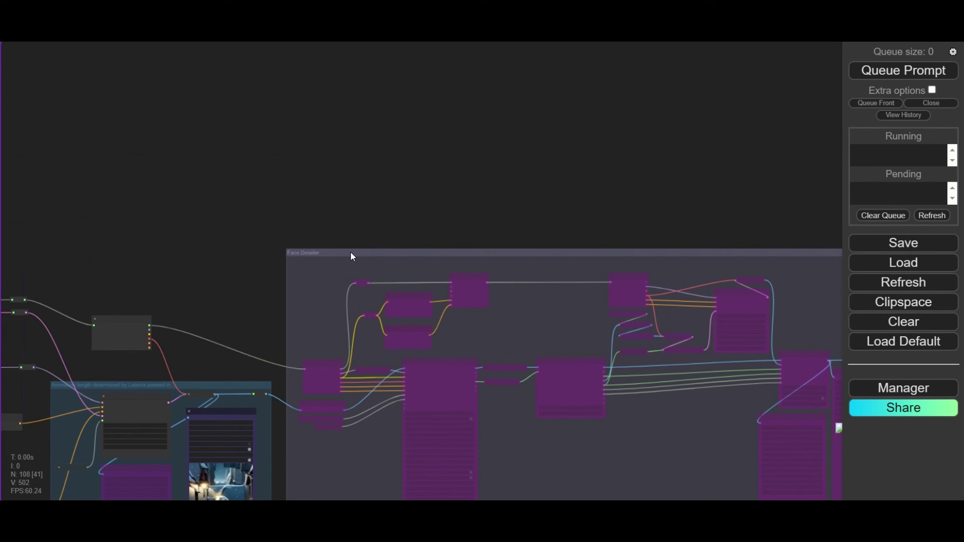
{"action": "right_click", "coordinate": [348, 255]}
{"action": "left_click", "coordinate": [366, 285]}
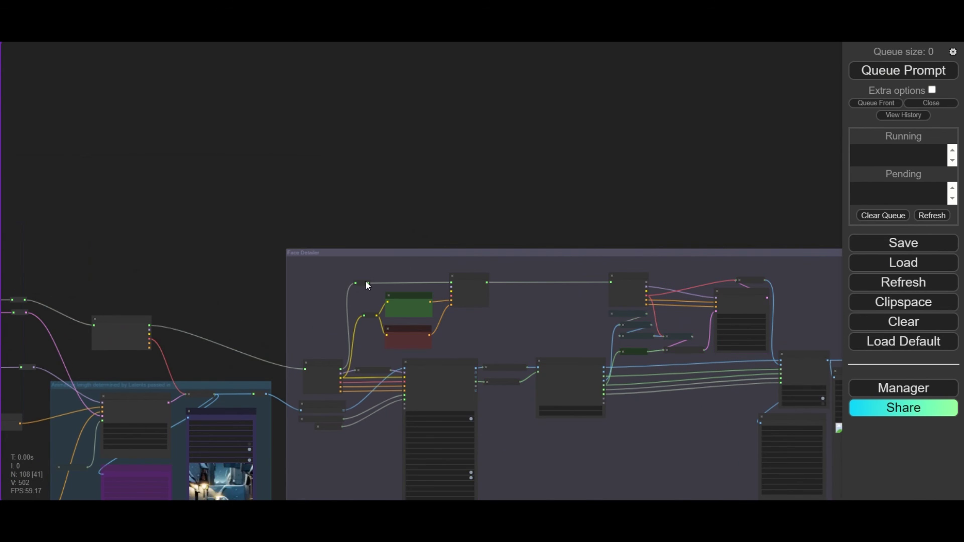
Step: Set the Interpolation (x2 FPS) group's nodes to Always as well
{"action": "left_click_drag", "start_coordinate": [528, 222], "coordinate": [161, 152]}
{"action": "scroll", "coordinate": [543, 258], "scroll_direction": "up", "scroll_amount": 7}
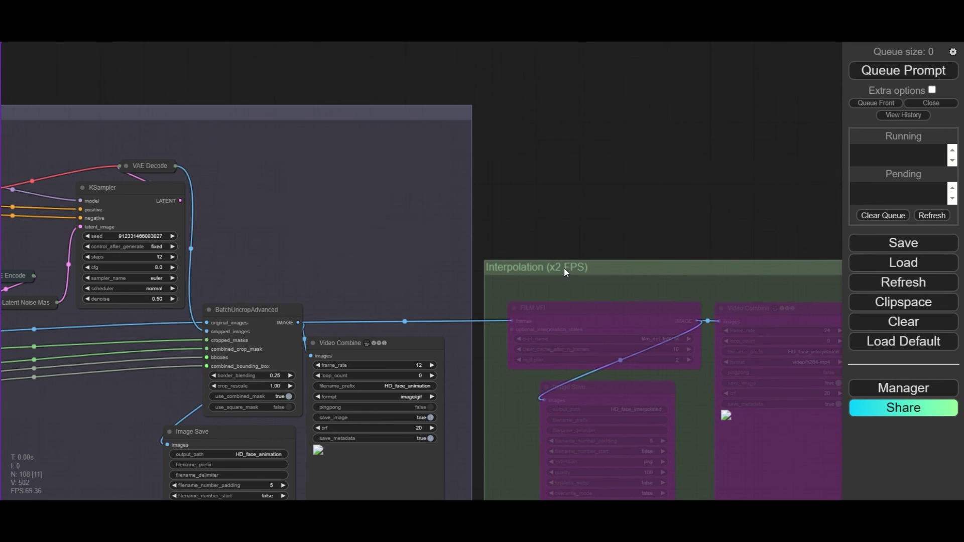
{"action": "right_click", "coordinate": [564, 271]}
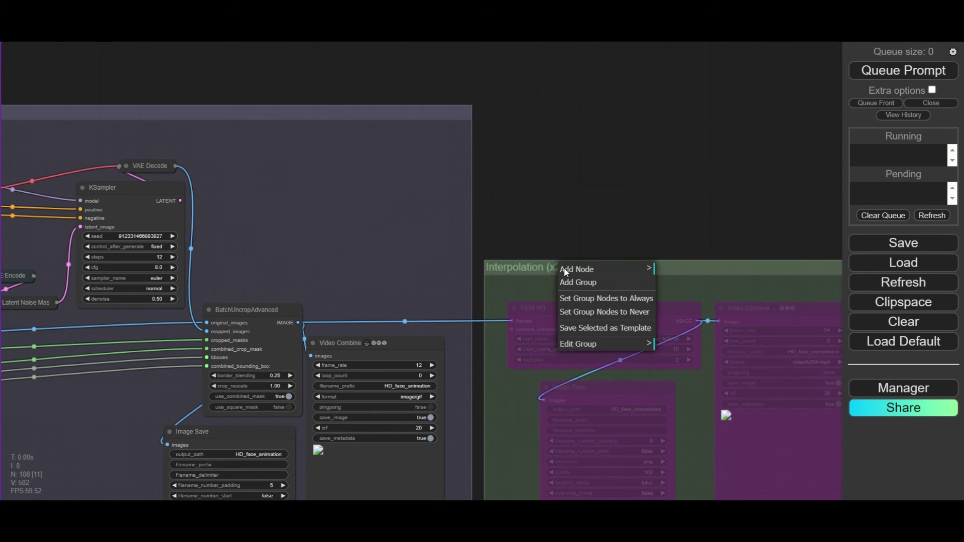
{"action": "left_click", "coordinate": [595, 300]}
{"action": "left_click_drag", "start_coordinate": [277, 425], "coordinate": [355, 332]}
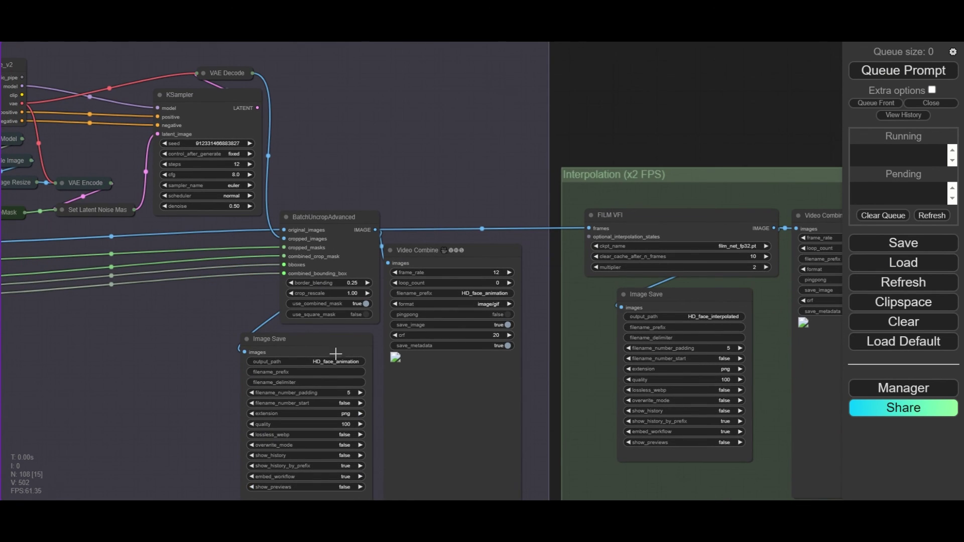
{"action": "left_click_drag", "start_coordinate": [673, 127], "coordinate": [284, 127]}
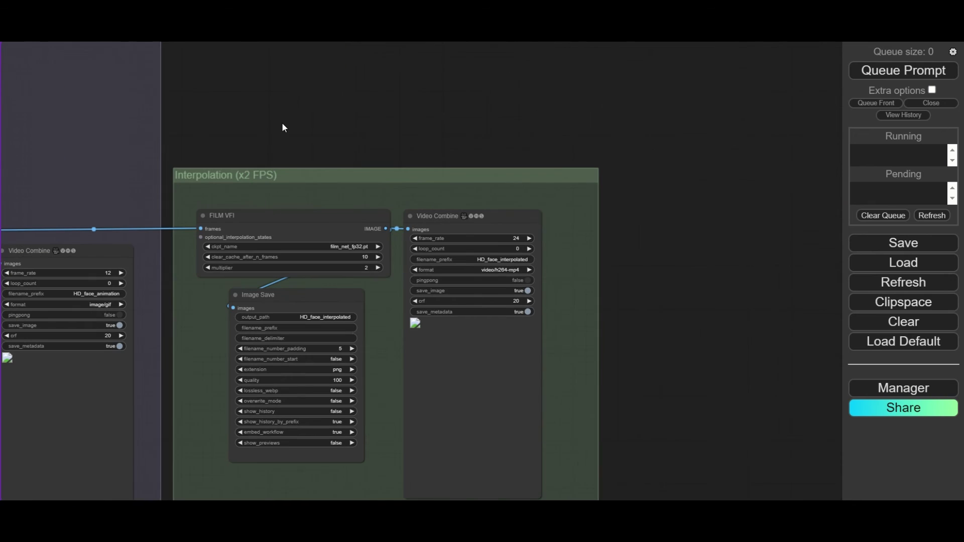